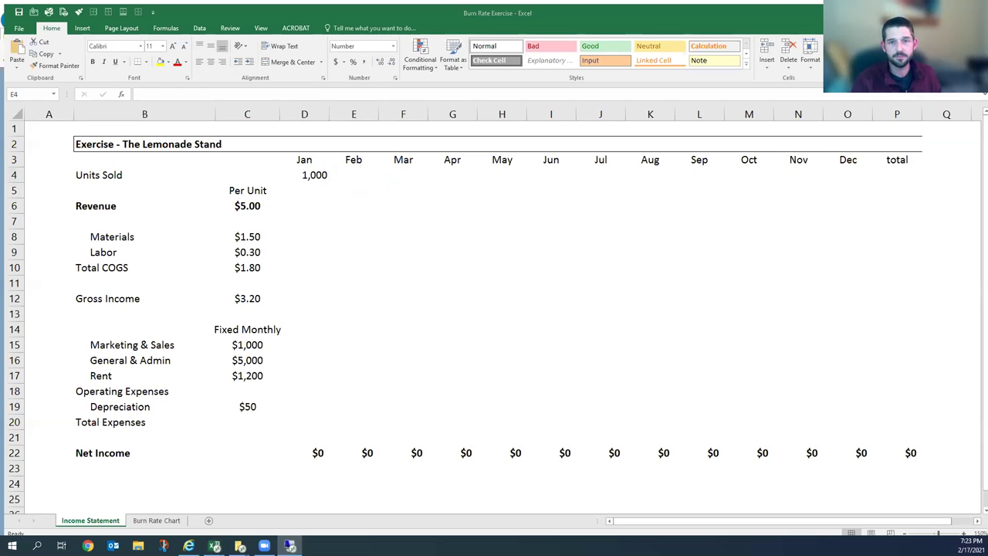
{"action": "left_click", "coordinate": [529, 190]}
{"action": "left_click", "coordinate": [366, 179]}
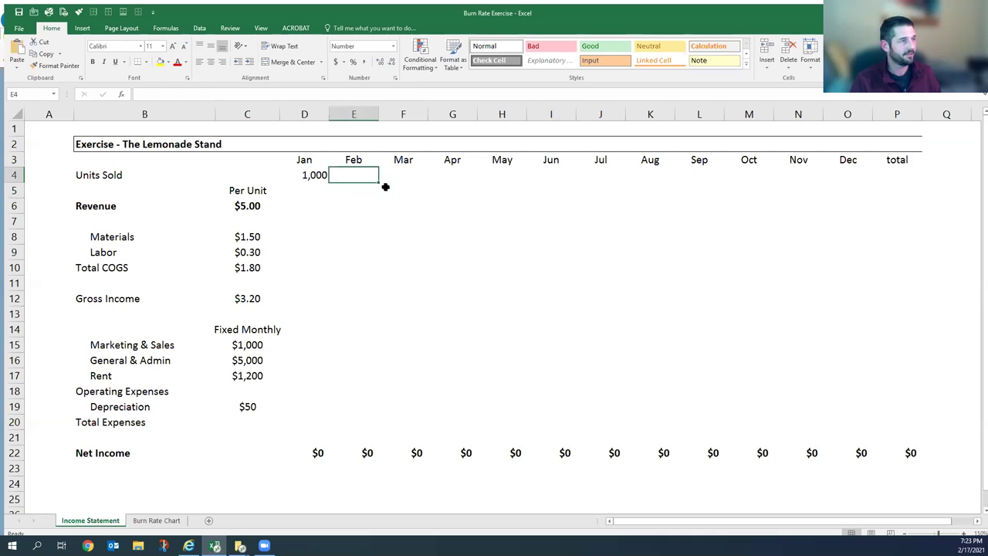
{"action": "key", "text": "shift+Right"}
{"action": "key", "text": "shift+Right"}
{"action": "key", "text": "shift+Right"}
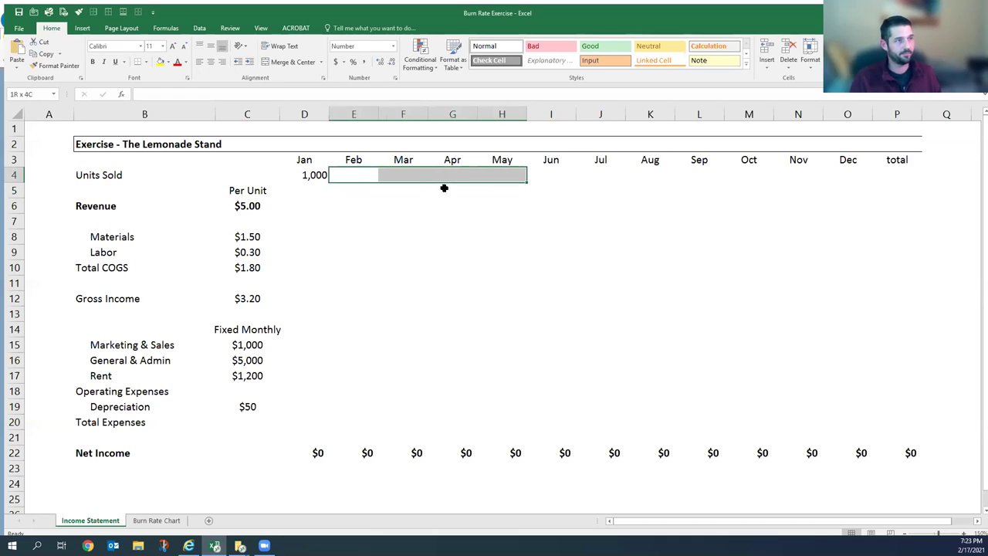
{"action": "key", "text": "shift+Right"}
{"action": "key", "text": "shift+Right"}
{"action": "key", "text": "shift+Right"}
{"action": "key", "text": "shift+Right"}
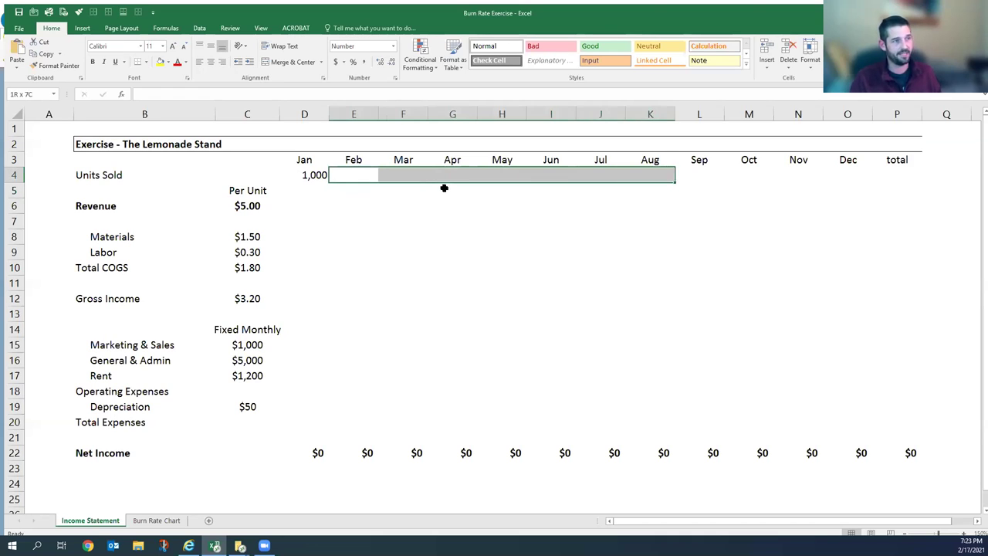
{"action": "key", "text": "shift+Right"}
{"action": "key", "text": "shift+Right"}
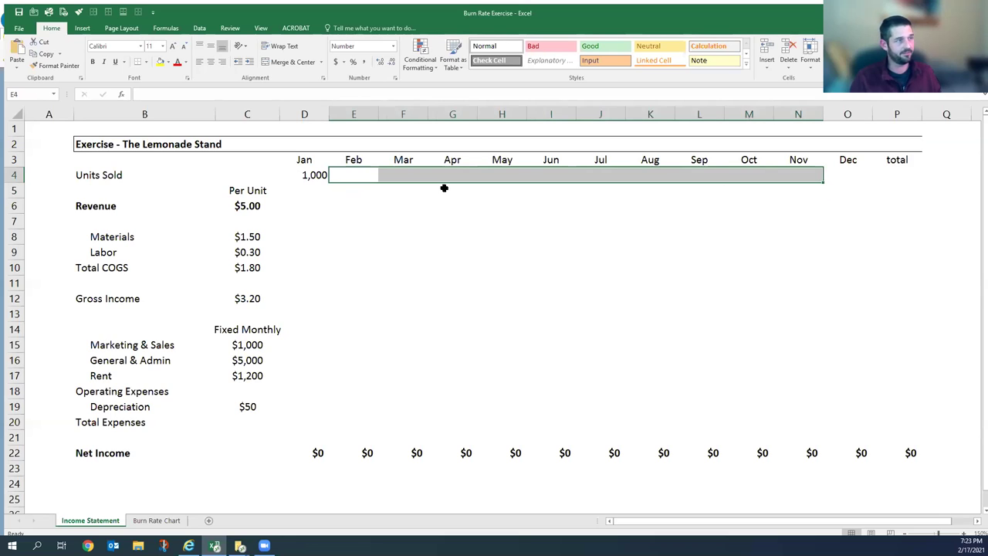
{"action": "key", "text": "shift+Down"}
{"action": "key", "text": "shift+Down"}
{"action": "key", "text": "Left"}
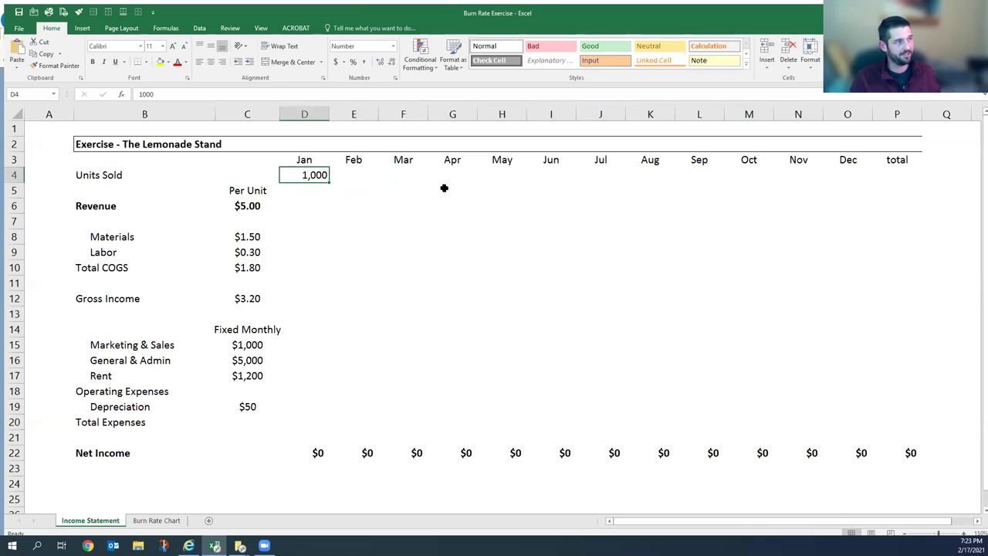
{"action": "key", "text": "ctrl+Down"}
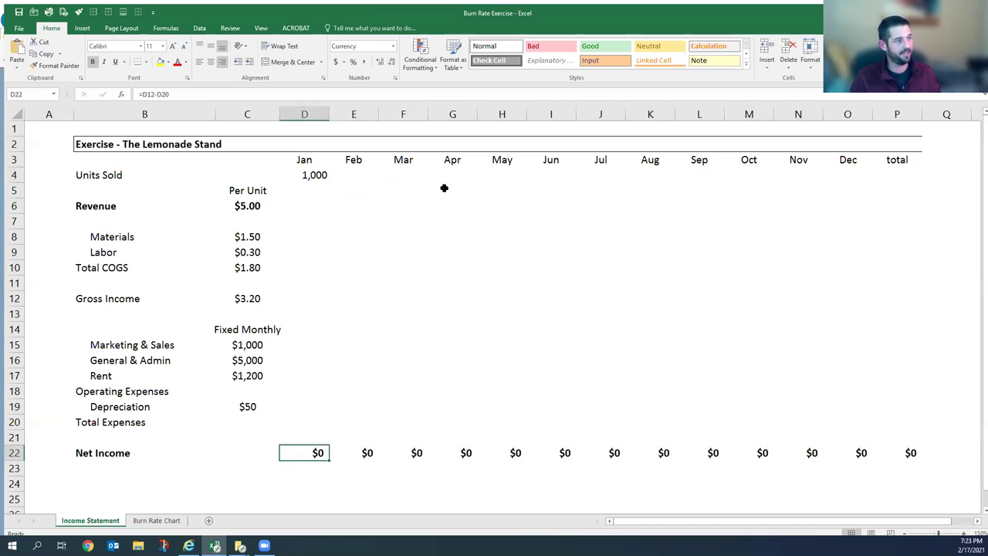
{"action": "key", "text": "ctrl+Up"}
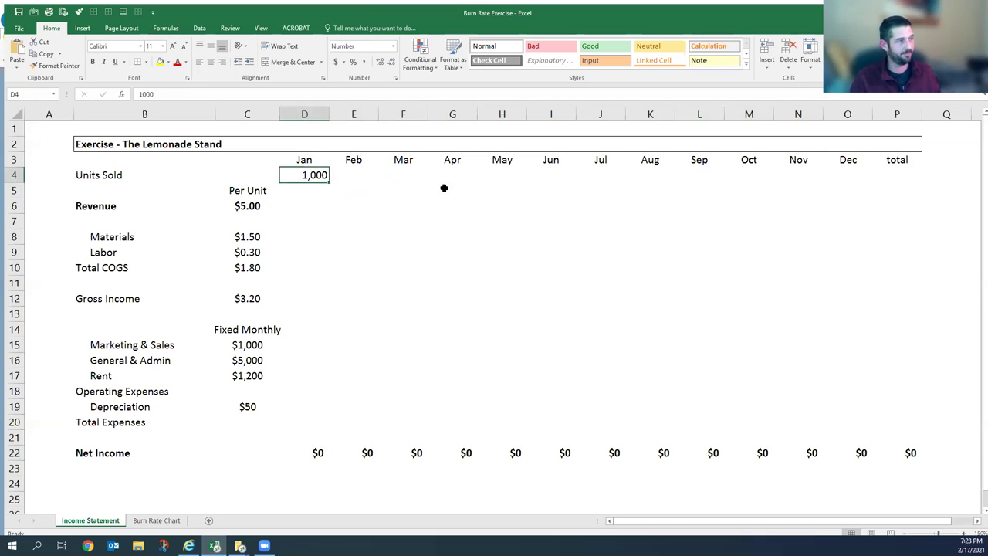
Mark the Units Sold, Gross Income and Net Income rows with an x in column A (A4, A12 and A22).
{"action": "key", "text": "Left"}
{"action": "key", "text": "Left"}
{"action": "key", "text": "Left"}
{"action": "type", "text": "x"}
{"action": "key", "text": "Return"}
{"action": "key", "text": "Down"}
{"action": "key", "text": "Down"}
{"action": "key", "text": "Down"}
{"action": "key", "text": "Down"}
{"action": "key", "text": "Down"}
{"action": "key", "text": "Down"}
{"action": "key", "text": "Down"}
{"action": "type", "text": "x"}
{"action": "key", "text": "Return"}
{"action": "key", "text": "Down"}
{"action": "key", "text": "Down"}
{"action": "key", "text": "Down"}
{"action": "key", "text": "Down"}
{"action": "key", "text": "Down"}
{"action": "key", "text": "Down"}
{"action": "key", "text": "Down"}
{"action": "key", "text": "Down"}
{"action": "key", "text": "Down"}
{"action": "type", "text": "x"}
{"action": "key", "text": "Tab"}
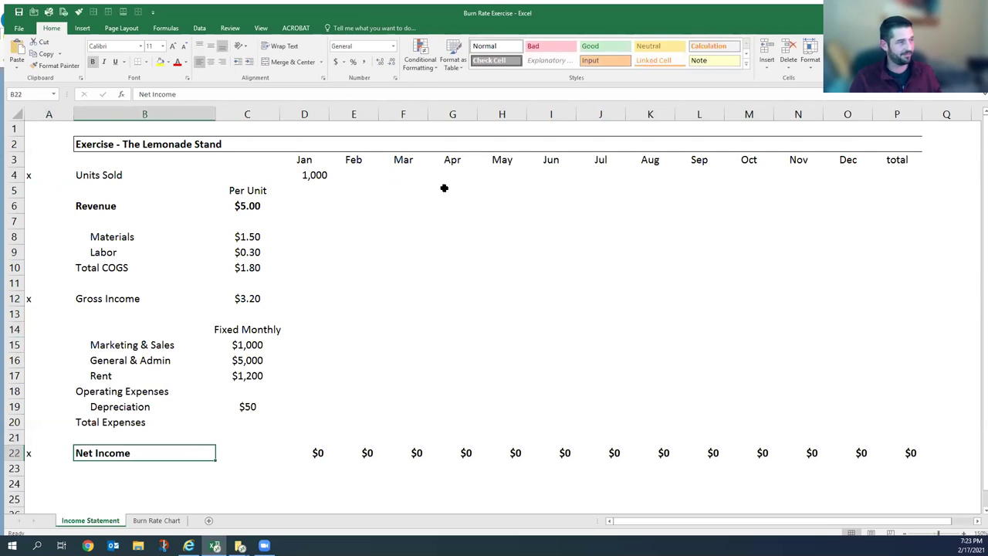
{"action": "key", "text": "Left"}
{"action": "key", "text": "ctrl+Up"}
{"action": "key", "text": "ctrl+Up"}
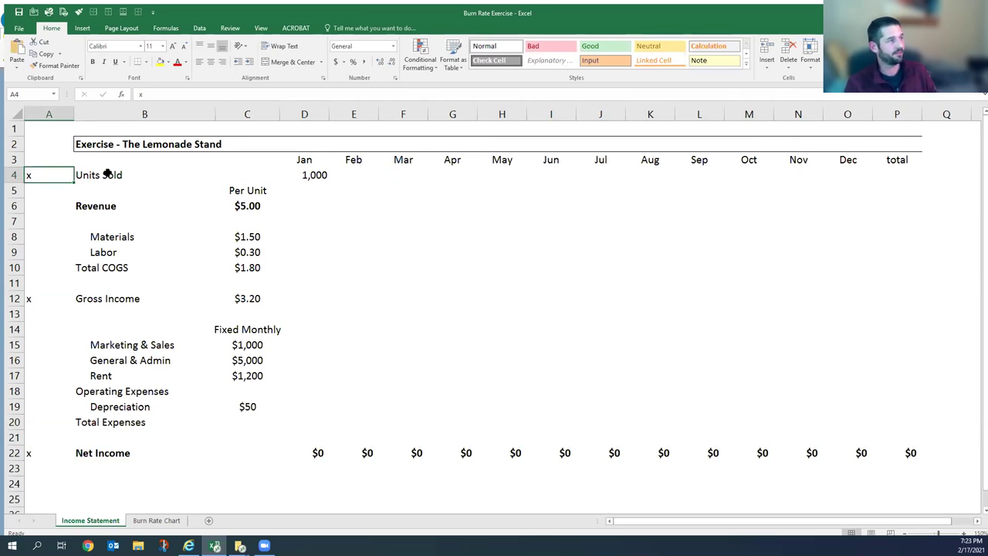
Fill the Units Sold cells for Feb through Dec (E4:O4) with the growth formula =D4*1.10.
{"action": "left_click", "coordinate": [349, 174]}
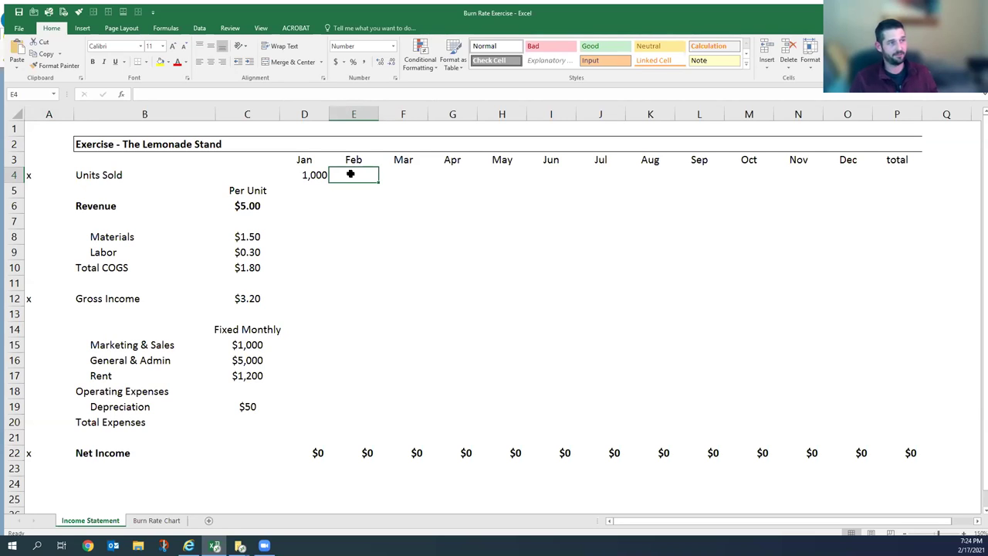
{"action": "key", "text": "shift+Right"}
{"action": "key", "text": "shift+Right"}
{"action": "key", "text": "shift+Right"}
{"action": "key", "text": "shift+Right"}
{"action": "key", "text": "shift+Right"}
{"action": "key", "text": "shift+Right"}
{"action": "key", "text": "shift+Right"}
{"action": "key", "text": "shift+Right"}
{"action": "key", "text": "shift+Right"}
{"action": "key", "text": "shift+Right"}
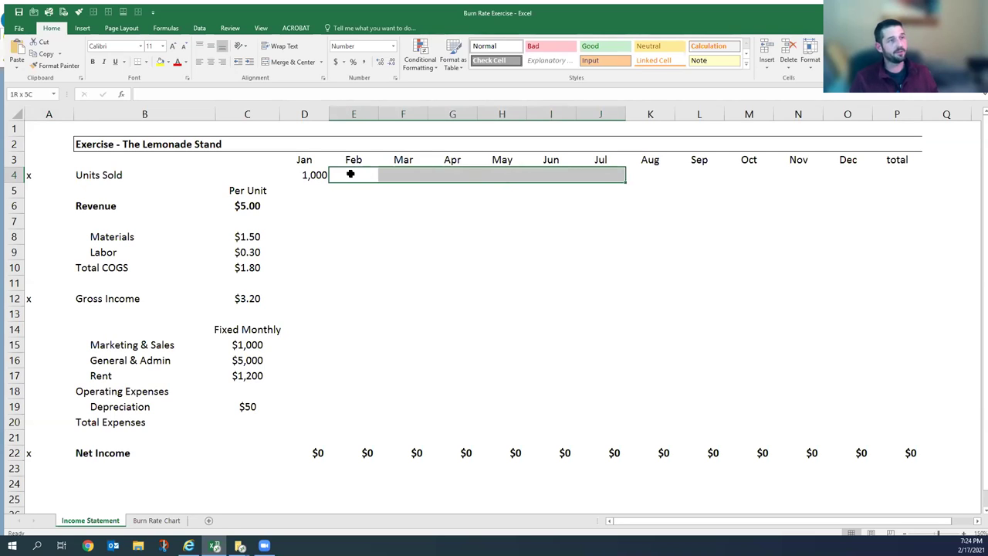
{"action": "type", "text": "="}
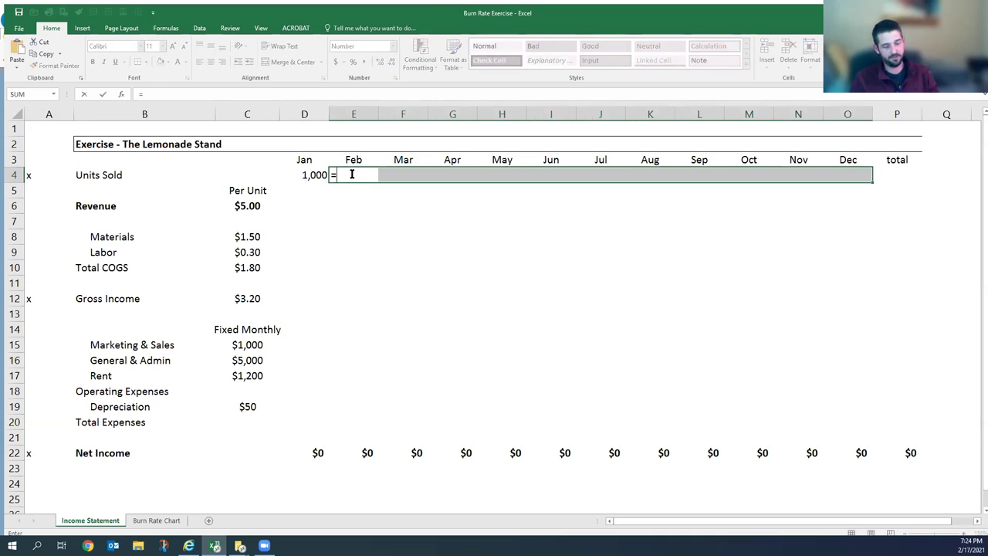
{"action": "key", "text": "Left"}
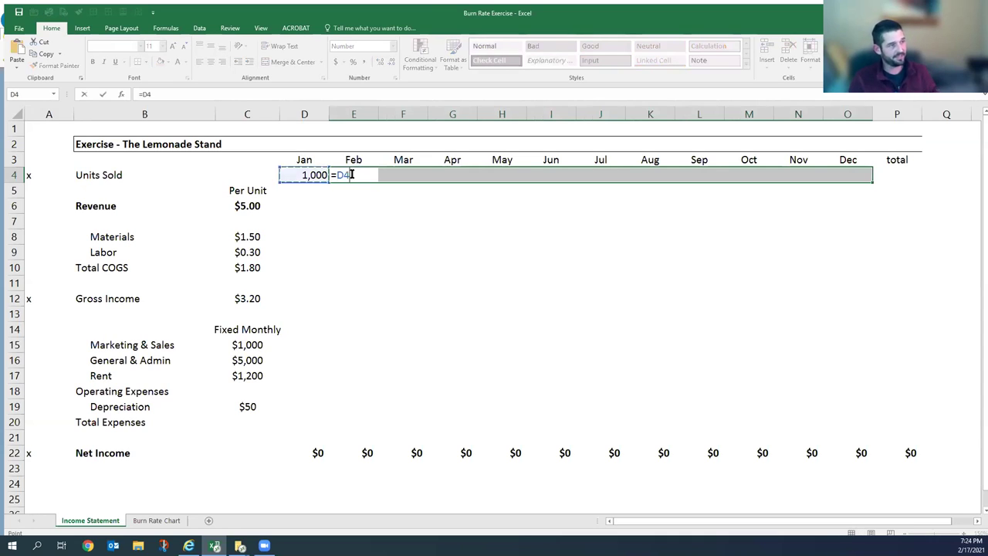
{"action": "type", "text": "*1.10"}
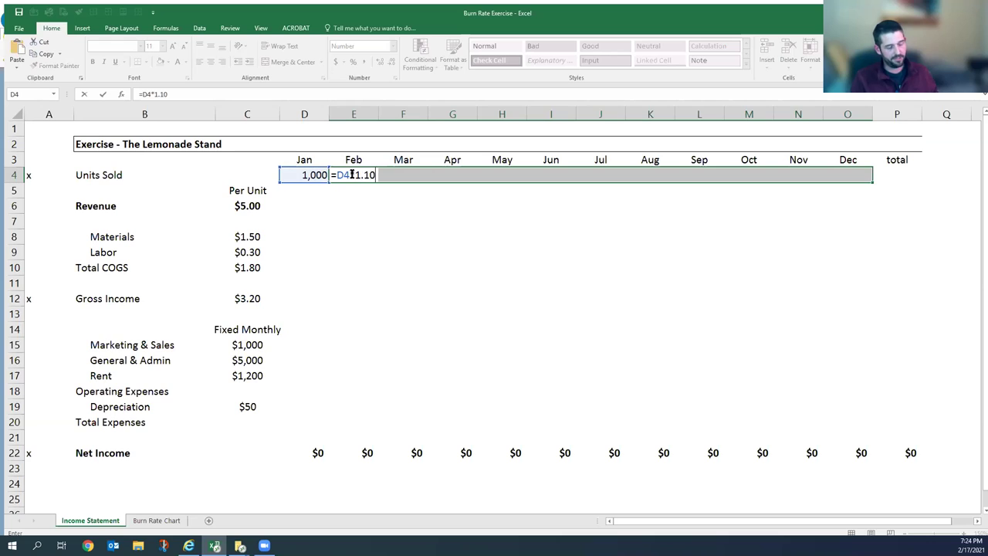
{"action": "key", "text": "ctrl+Return"}
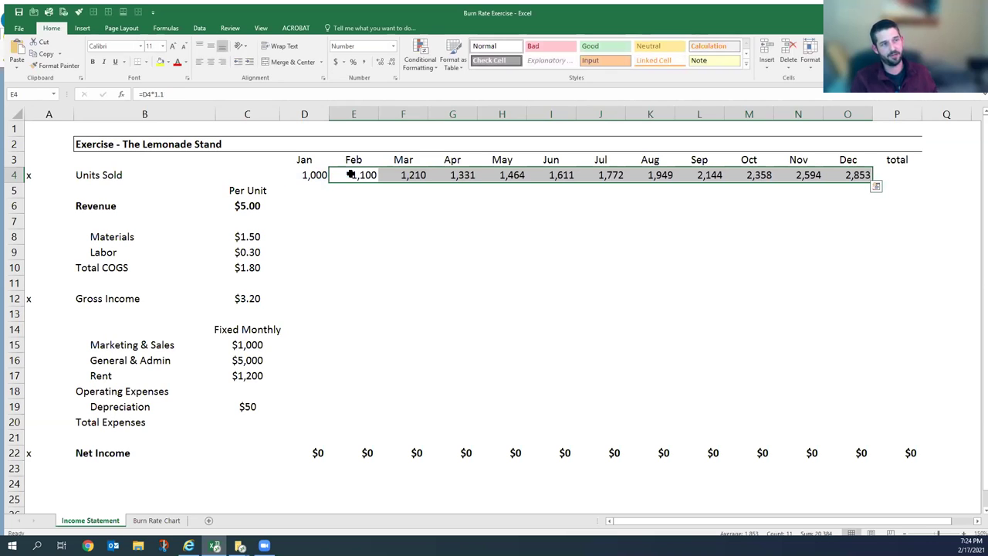
Check the growth formulas in the Units Sold row from Feb through Jun.
{"action": "key", "text": "Right"}
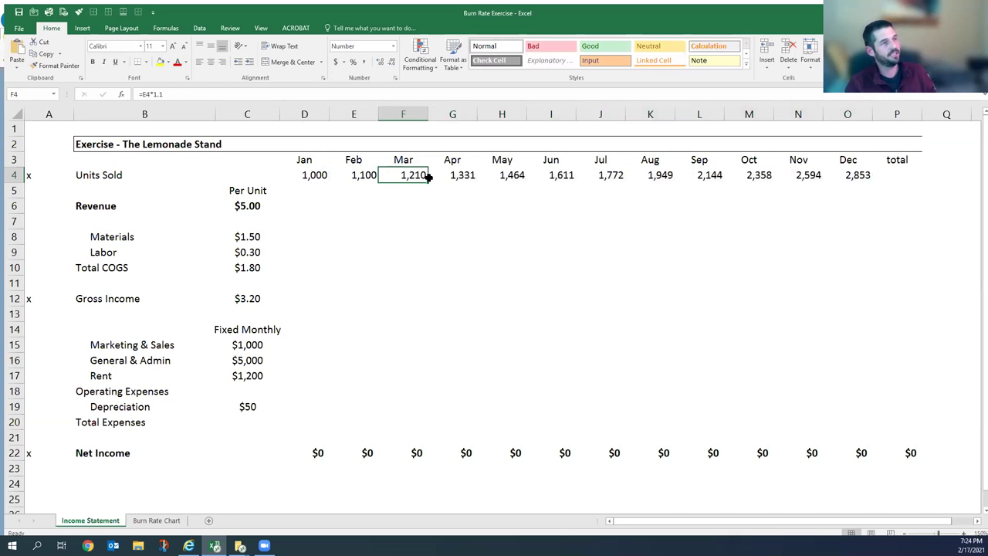
{"action": "left_click", "coordinate": [361, 174]}
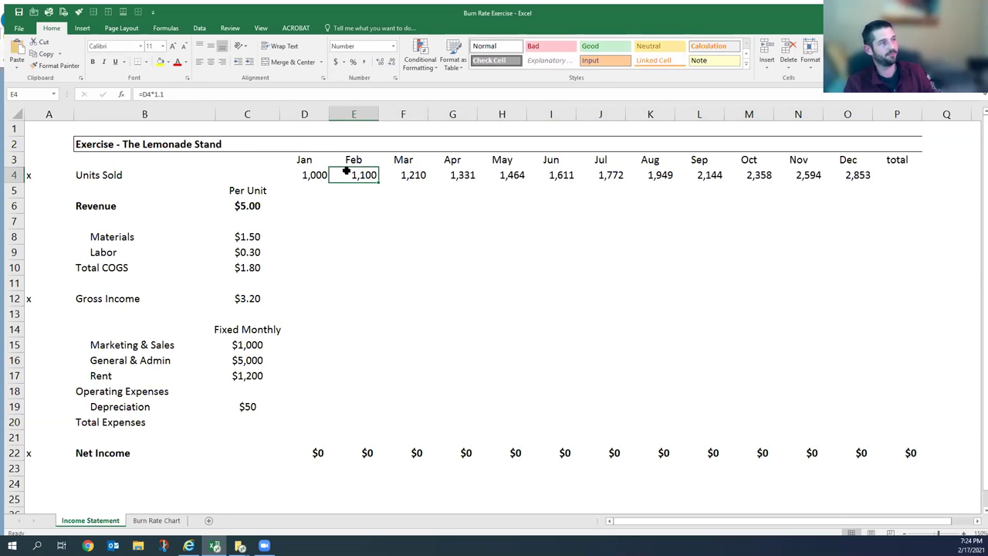
{"action": "left_click", "coordinate": [403, 176]}
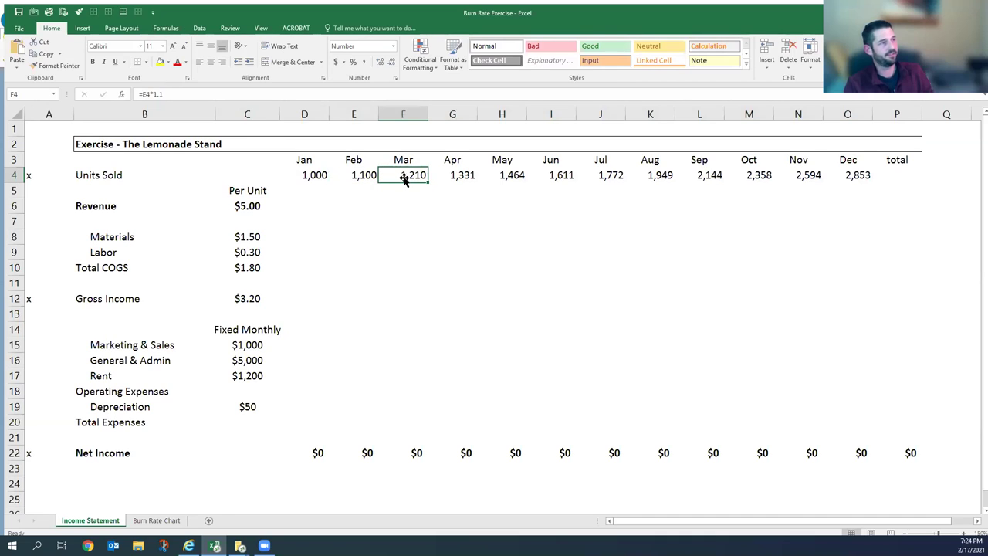
{"action": "left_click", "coordinate": [456, 176]}
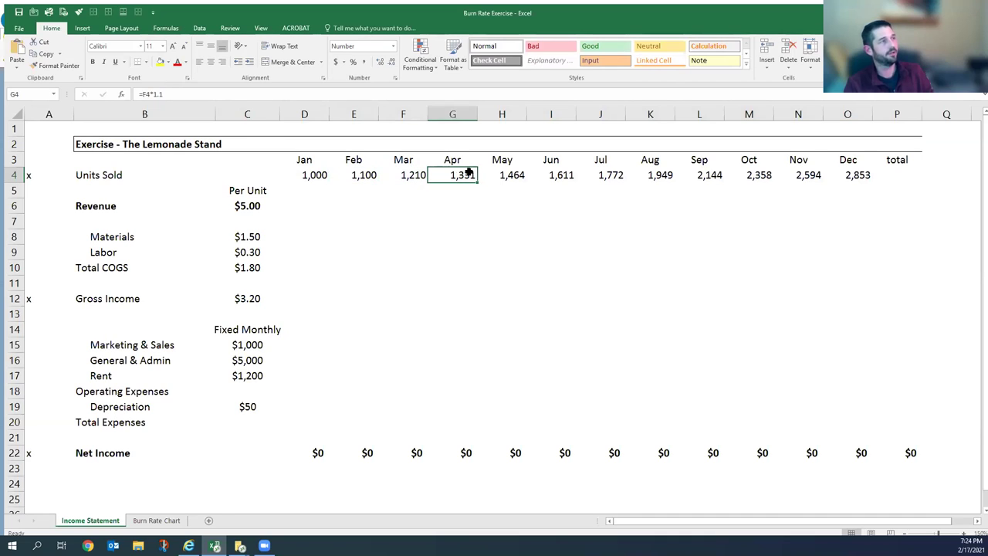
{"action": "left_click", "coordinate": [498, 186]}
{"action": "left_click", "coordinate": [554, 174]}
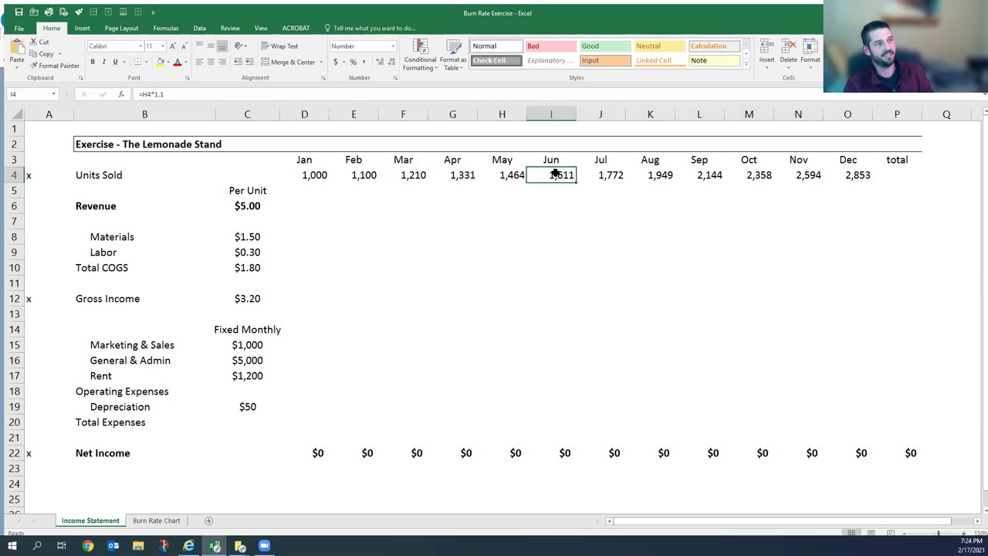
Clear the Units Sold formulas for Feb through Dec (E4:O4).
{"action": "left_click", "coordinate": [362, 175]}
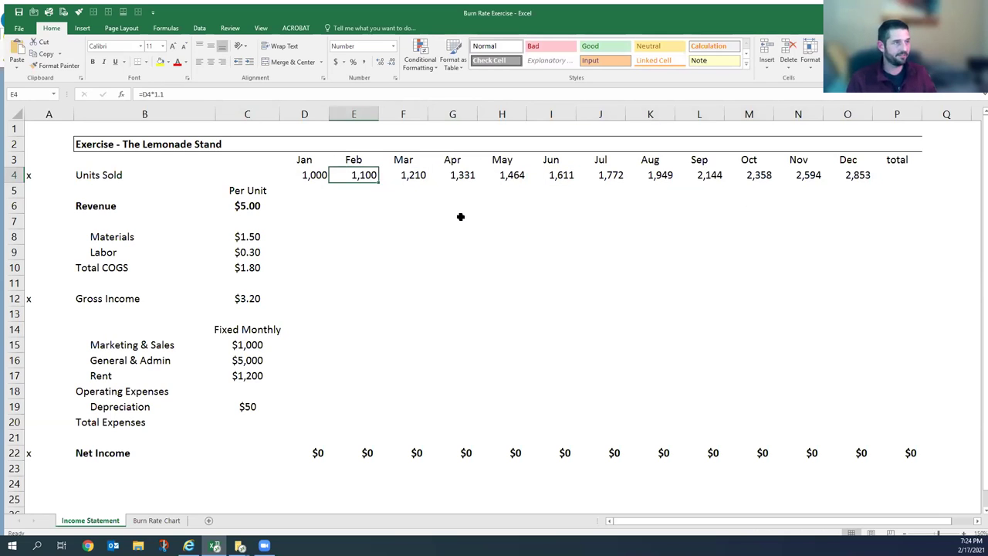
{"action": "key", "text": "ctrl+shift+Right"}
{"action": "key", "text": "Delete"}
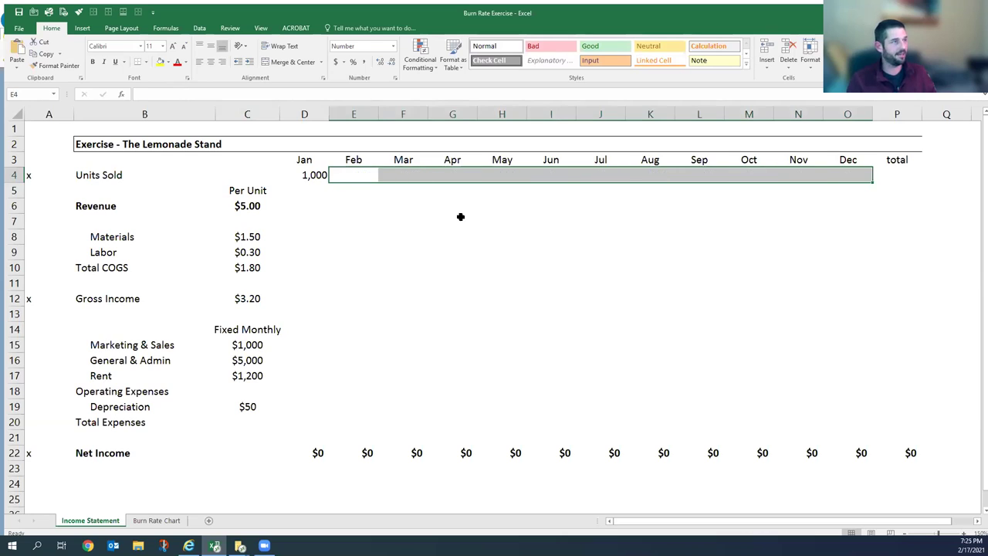
Enter a 10% growth rate for Units Sold in cell C4.
{"action": "key", "text": "Left"}
{"action": "key", "text": "Left"}
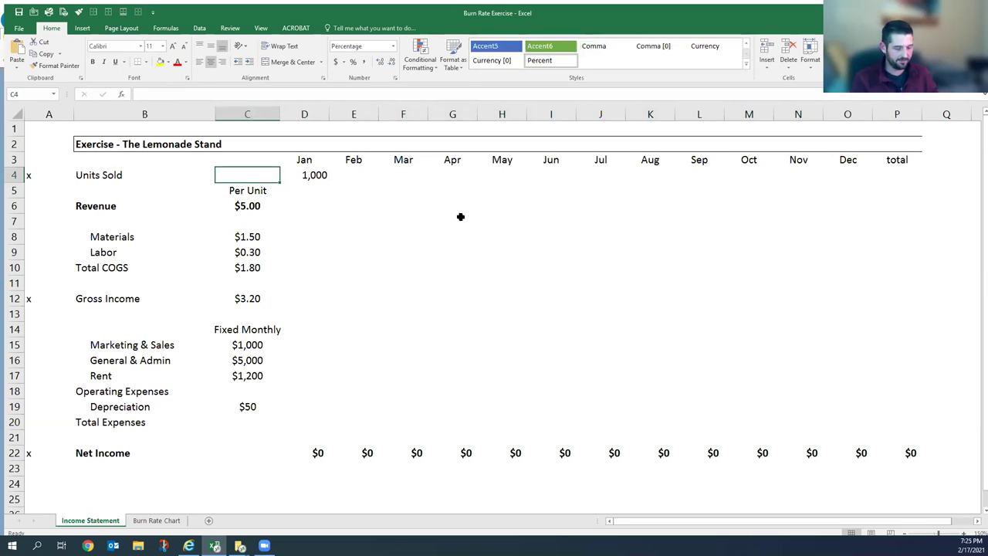
{"action": "type", "text": "10"}
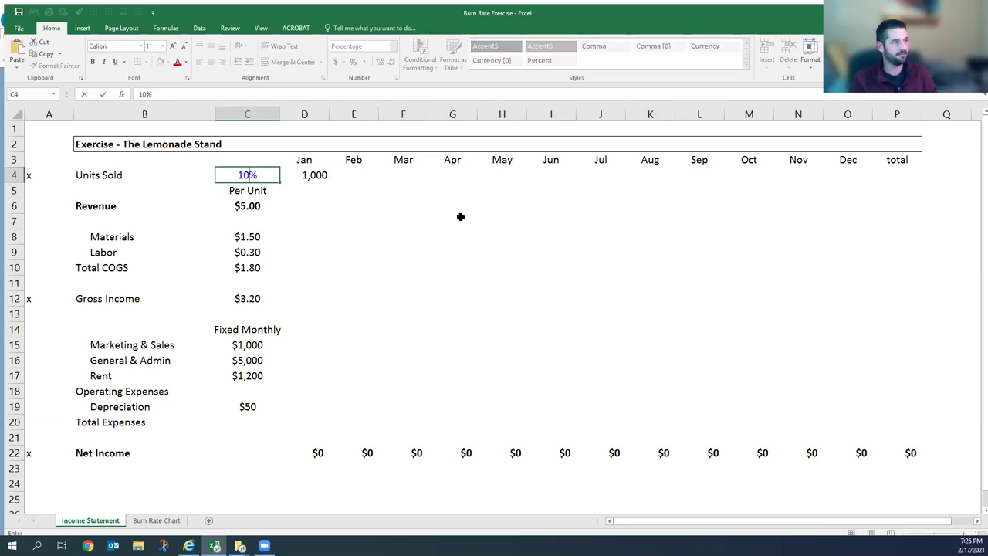
{"action": "key", "text": "Return"}
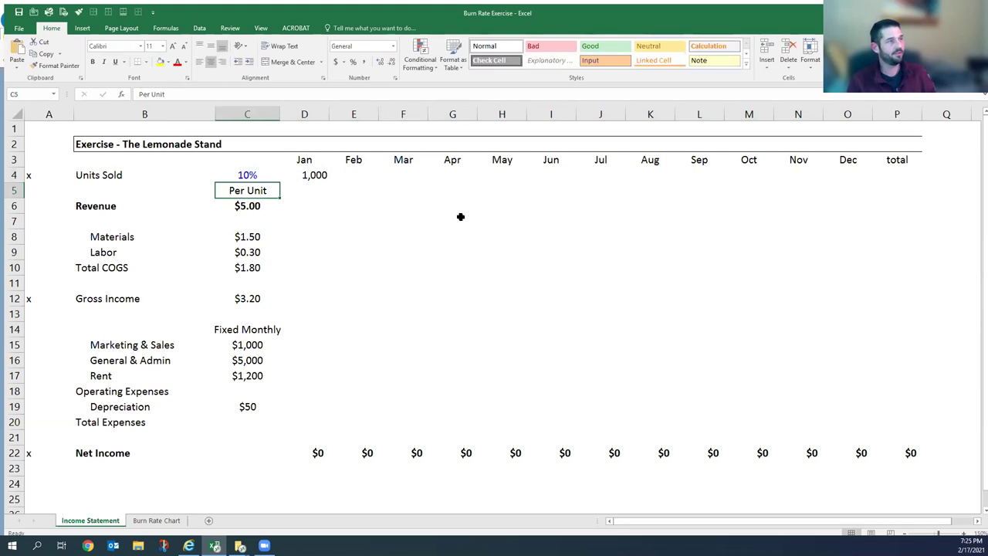
Fill Units Sold for Feb through Dec (E4:O4) with =D4*$C$4, locking the growth-rate cell as an absolute reference.
{"action": "left_click", "coordinate": [320, 174]}
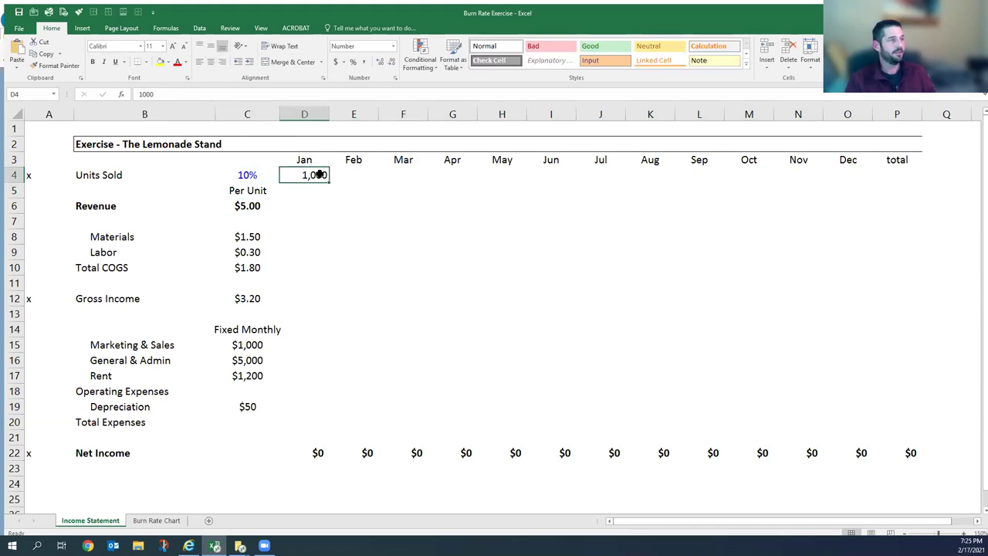
{"action": "key", "text": "Right"}
{"action": "key", "text": "shift+Right"}
{"action": "key", "text": "shift+Right"}
{"action": "key", "text": "shift+Right"}
{"action": "key", "text": "shift+Right"}
{"action": "key", "text": "shift+Right"}
{"action": "key", "text": "shift+Right"}
{"action": "key", "text": "shift+Right"}
{"action": "key", "text": "shift+Right"}
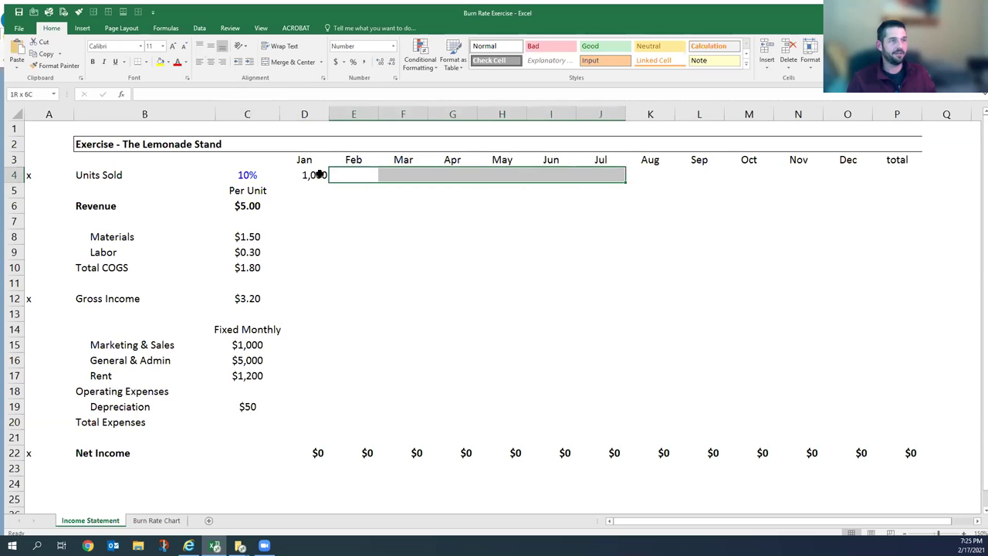
{"action": "key", "text": "shift+Right"}
{"action": "key", "text": "shift+Right"}
{"action": "type", "text": "="}
{"action": "key", "text": "Left"}
{"action": "type", "text": "*"}
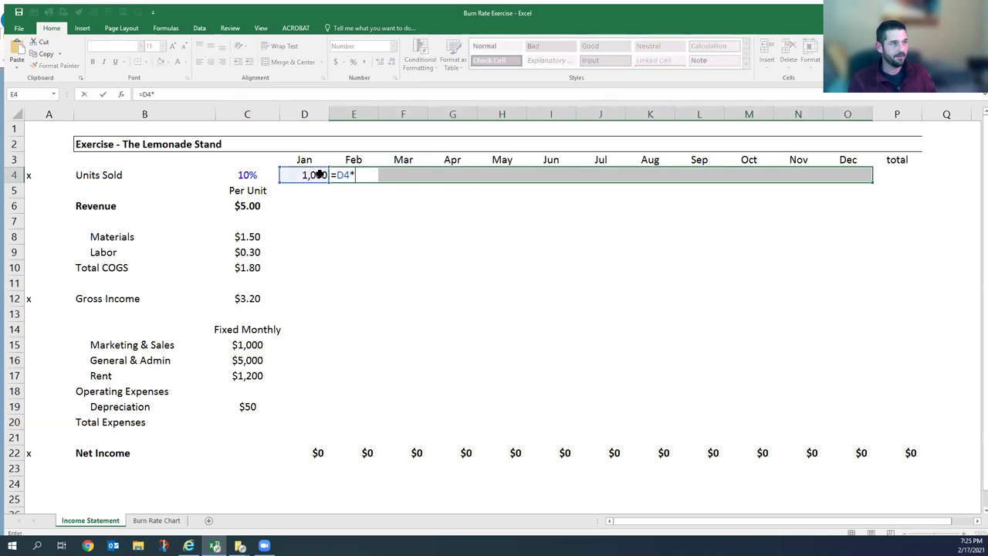
{"action": "key", "text": "Left"}
{"action": "key", "text": "Left"}
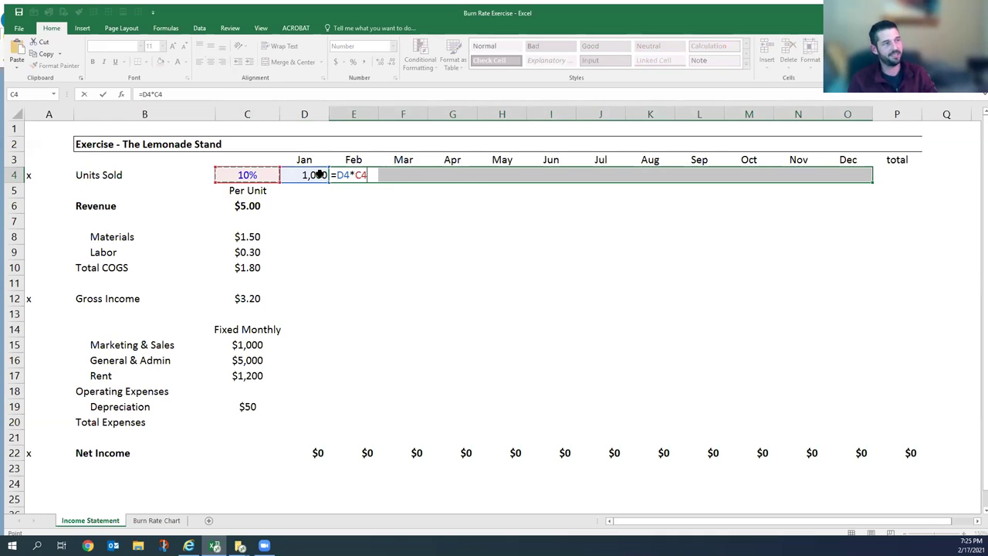
{"action": "key", "text": "F4"}
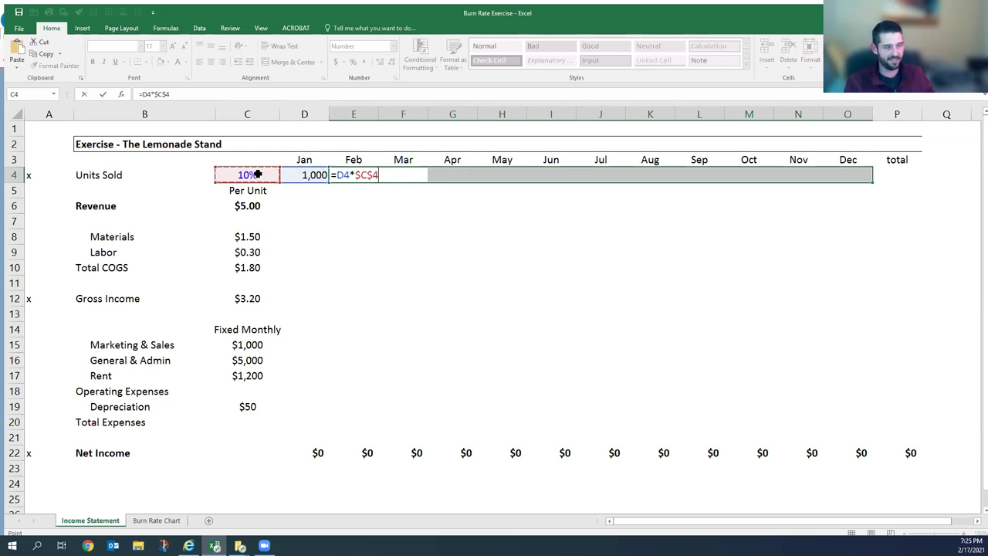
{"action": "key", "text": "ctrl+Return"}
Re-enter the formula =D4*$C$4 across E4:O4, keeping the reference to the growth-rate cell absolute.
{"action": "left_click_drag", "start_coordinate": [360, 176], "coordinate": [865, 172]}
{"action": "key", "text": "F2"}
{"action": "key", "text": "Escape"}
{"action": "type", "text": "="}
{"action": "key", "text": "Left"}
{"action": "type", "text": "*"}
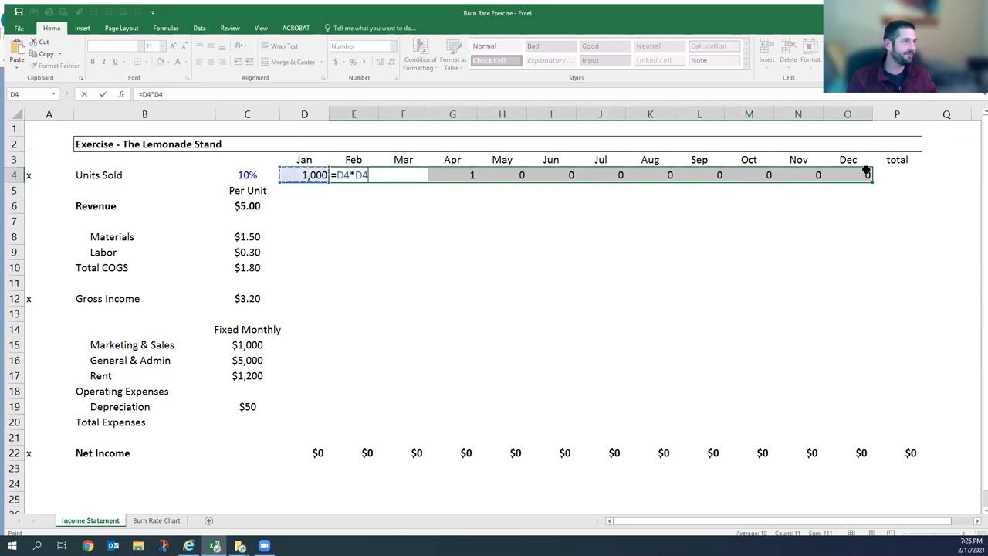
{"action": "key", "text": "Left"}
{"action": "key", "text": "Left"}
{"action": "key", "text": "F4"}
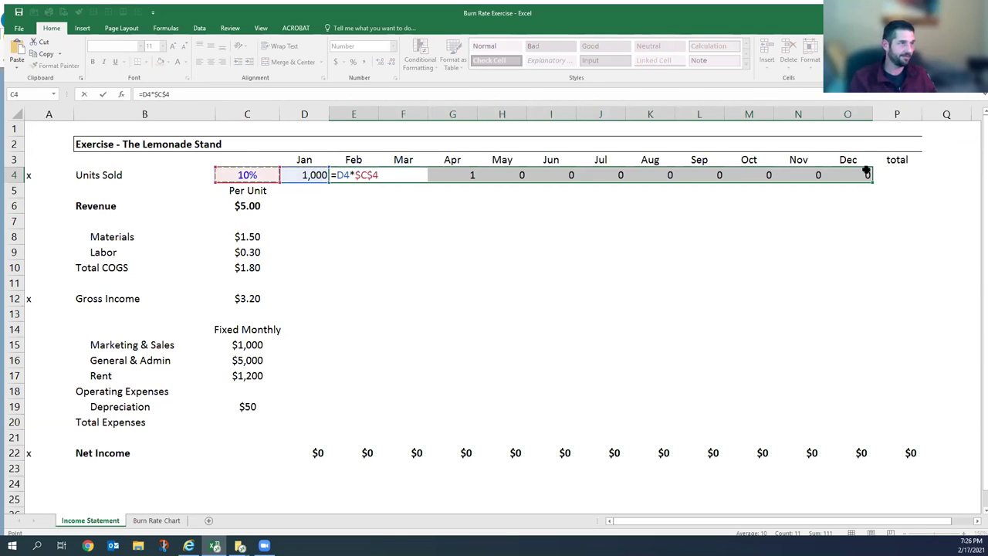
{"action": "key", "text": "ctrl+Return"}
{"action": "left_click", "coordinate": [255, 169]}
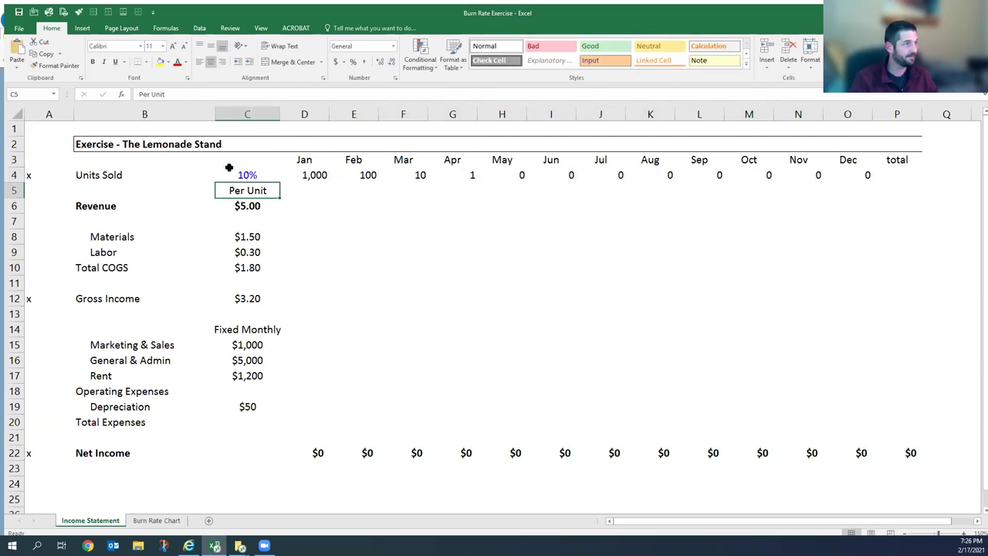
{"action": "left_click", "coordinate": [321, 170]}
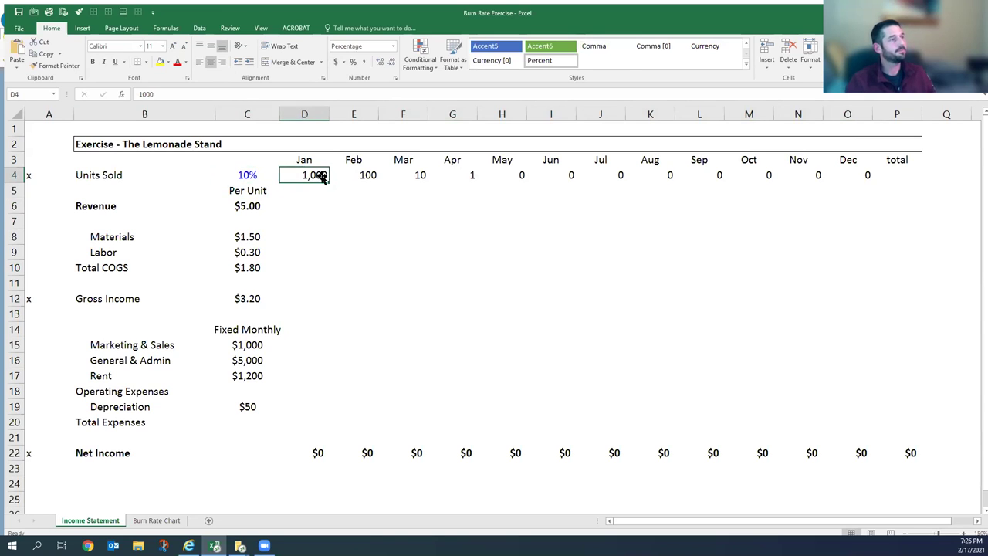
{"action": "left_click", "coordinate": [352, 184]}
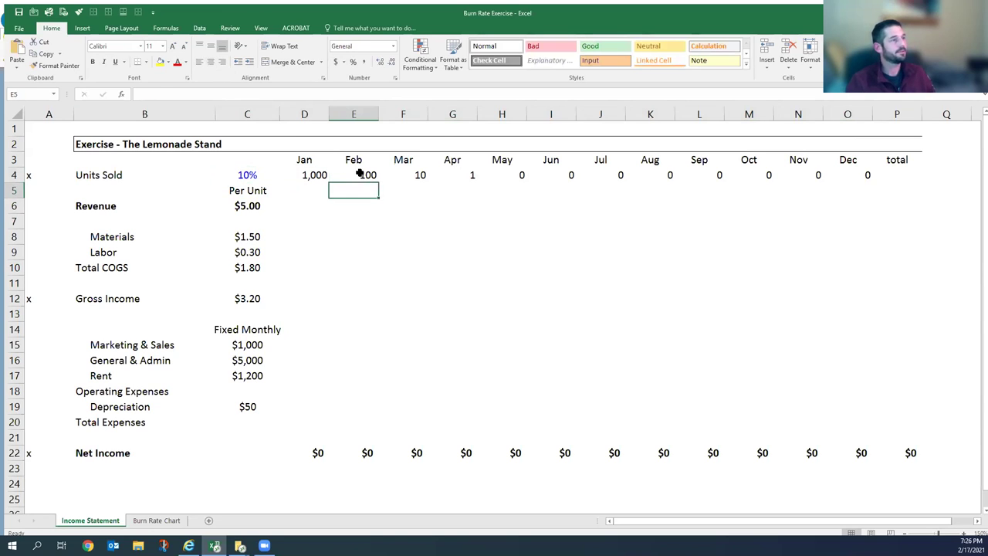
Examine the Units Sold formulas for Feb and Mar (E4 and F4) to check which cells they reference.
{"action": "left_click", "coordinate": [359, 175]}
{"action": "double_click", "coordinate": [359, 176]}
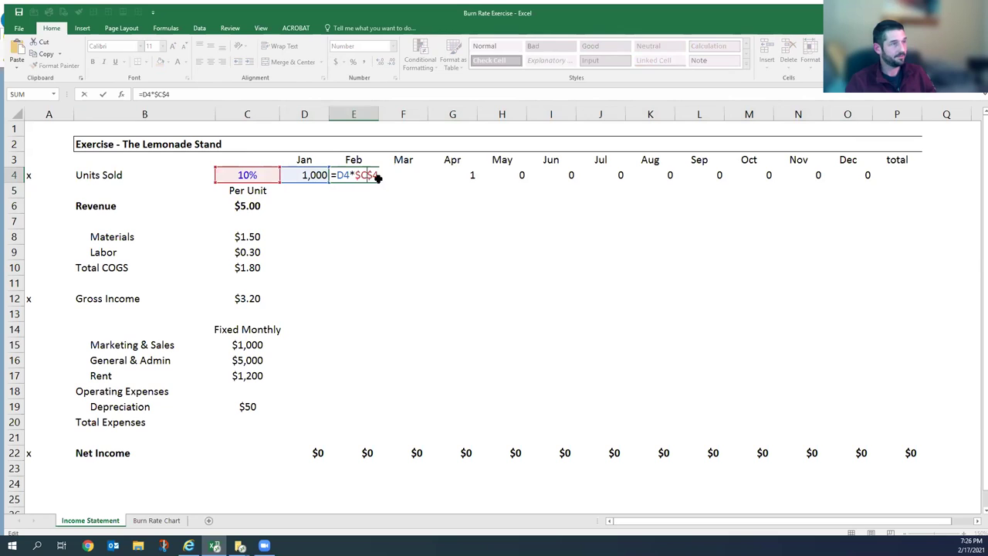
{"action": "key", "text": "Escape"}
{"action": "left_click", "coordinate": [413, 178]}
{"action": "double_click", "coordinate": [412, 178]}
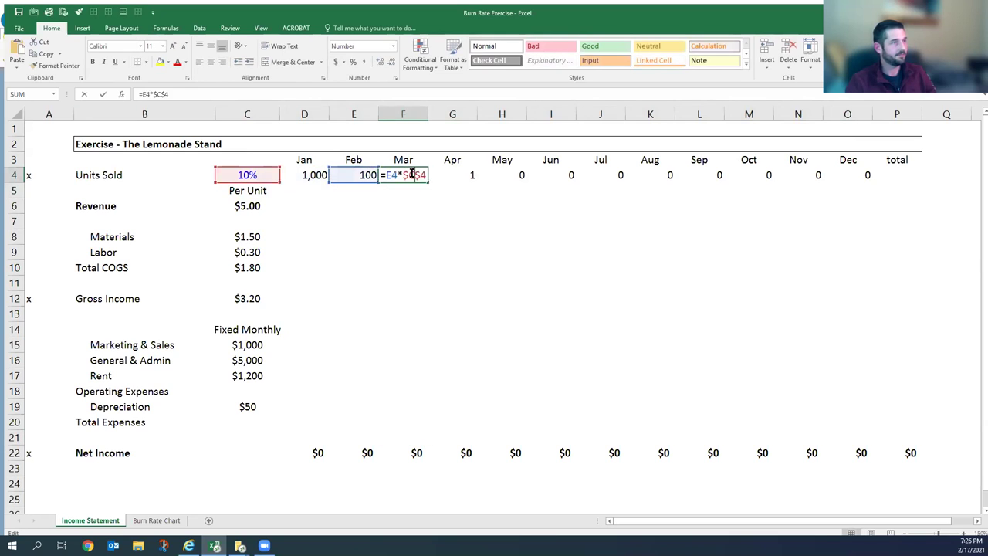
{"action": "key", "text": "ctrl+Return"}
{"action": "left_click", "coordinate": [359, 189]}
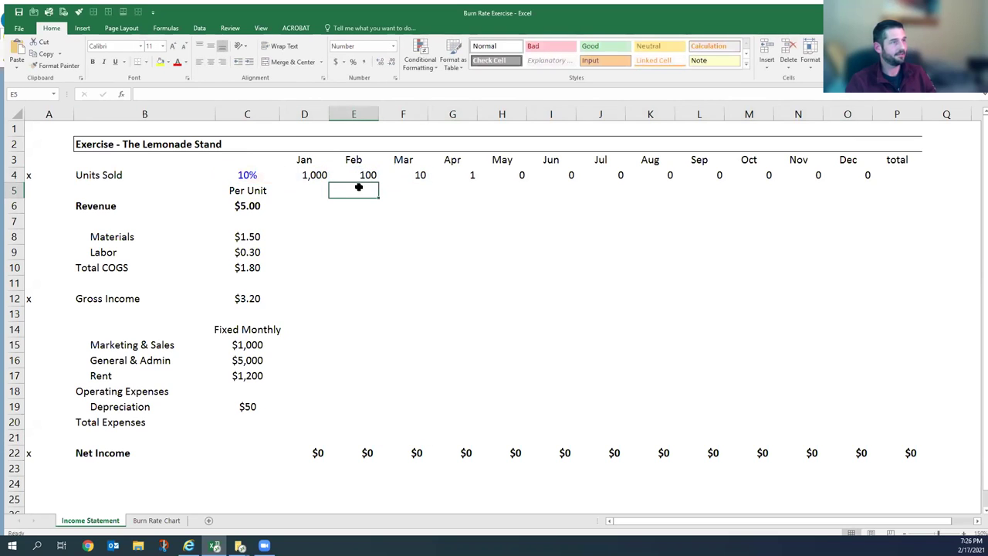
Change the Units Sold formula across Feb through Dec (E4:O4) to =D4*($C$4+1).
{"action": "left_click", "coordinate": [356, 175]}
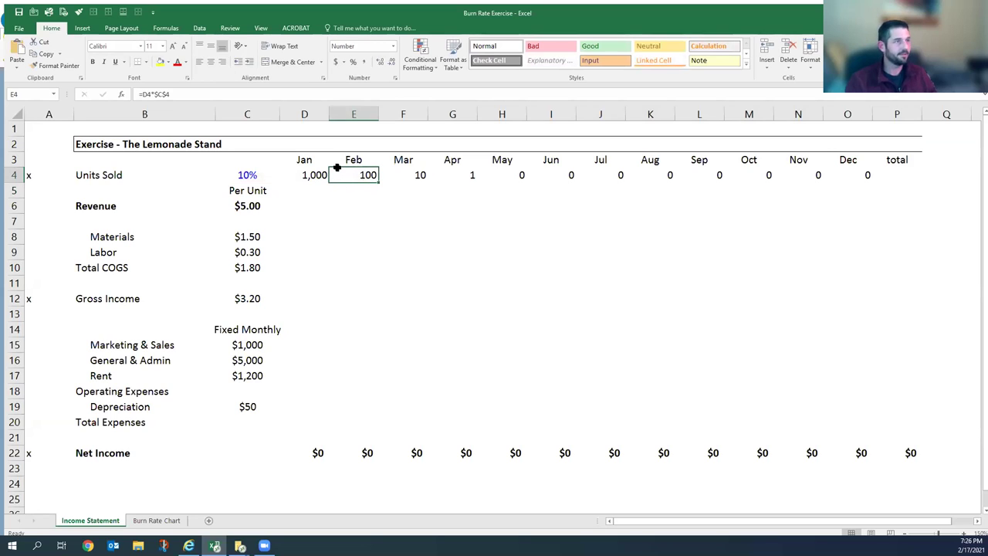
{"action": "key", "text": "ctrl+shift+Right"}
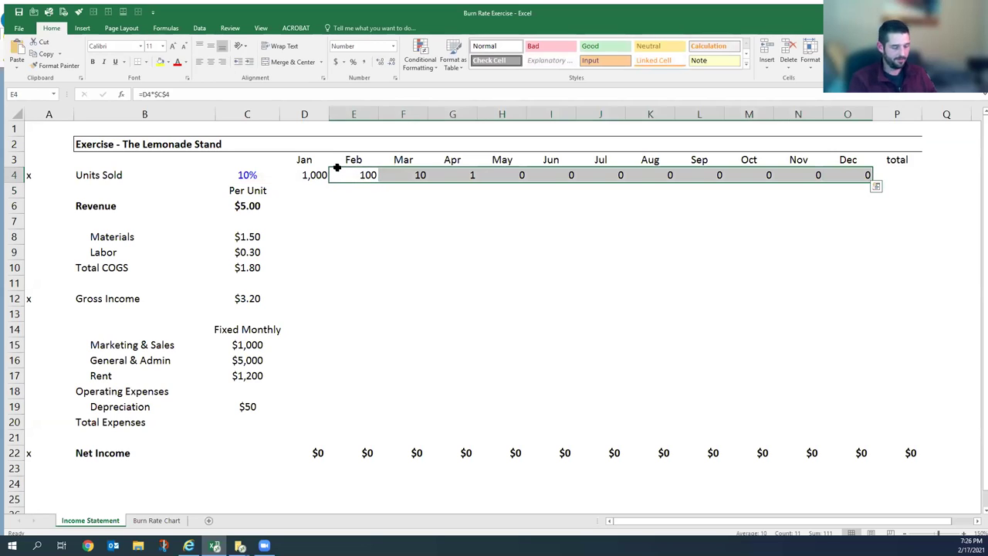
{"action": "key", "text": "F2"}
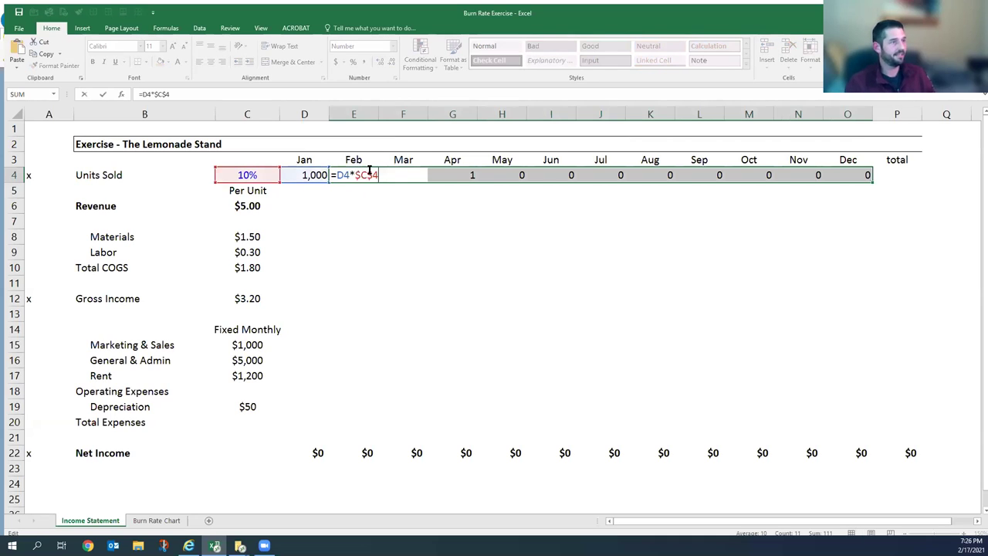
{"action": "left_click", "coordinate": [181, 93]}
{"action": "type", "text": "("}
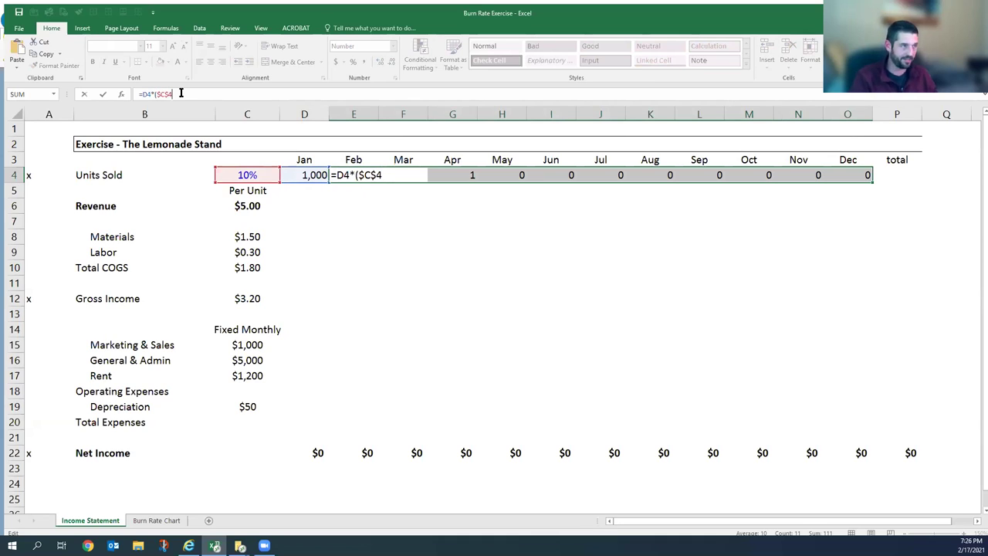
{"action": "key", "text": "ctrl+Return"}
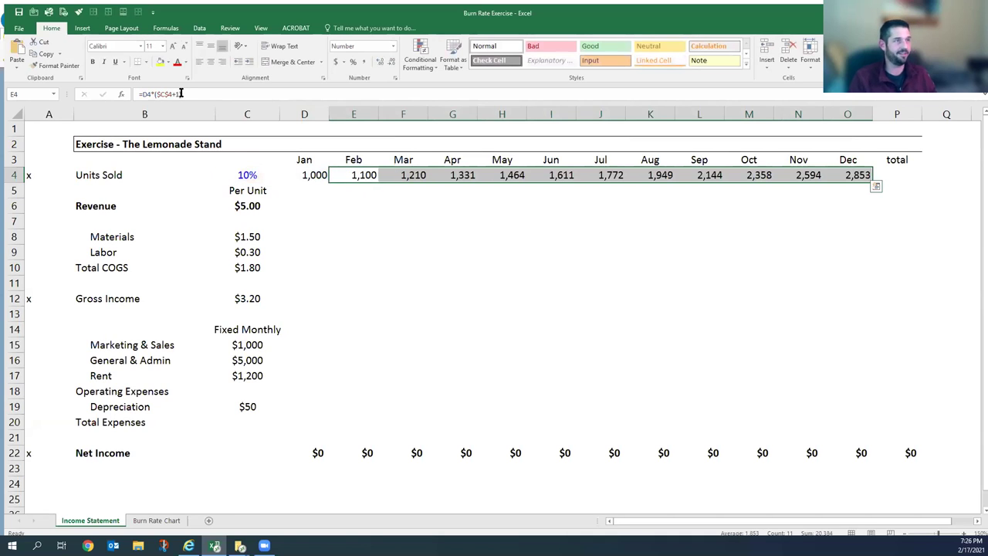
Fill Revenue for Jan through Dec (D6:O6) with =D4*$C$6, locking the per-unit price as an absolute reference.
{"action": "left_click", "coordinate": [311, 206]}
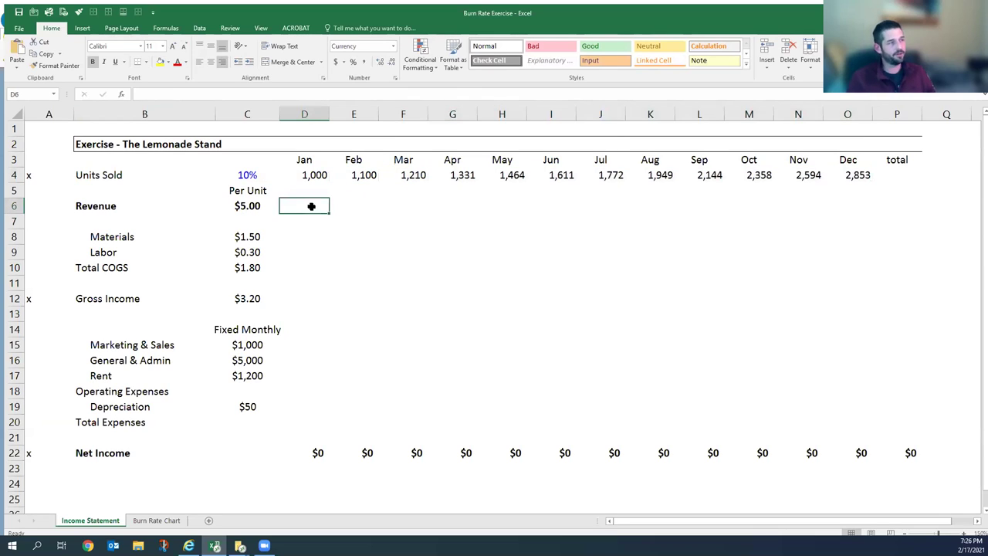
{"action": "key", "text": "shift+Right"}
{"action": "key", "text": "shift+Right"}
{"action": "key", "text": "shift+Right"}
{"action": "key", "text": "shift+Right"}
{"action": "key", "text": "shift+Right"}
{"action": "key", "text": "shift+Right"}
{"action": "key", "text": "shift+Right"}
{"action": "key", "text": "shift+Right"}
{"action": "key", "text": "shift+Right"}
{"action": "key", "text": "shift+Right"}
{"action": "key", "text": "shift+Right"}
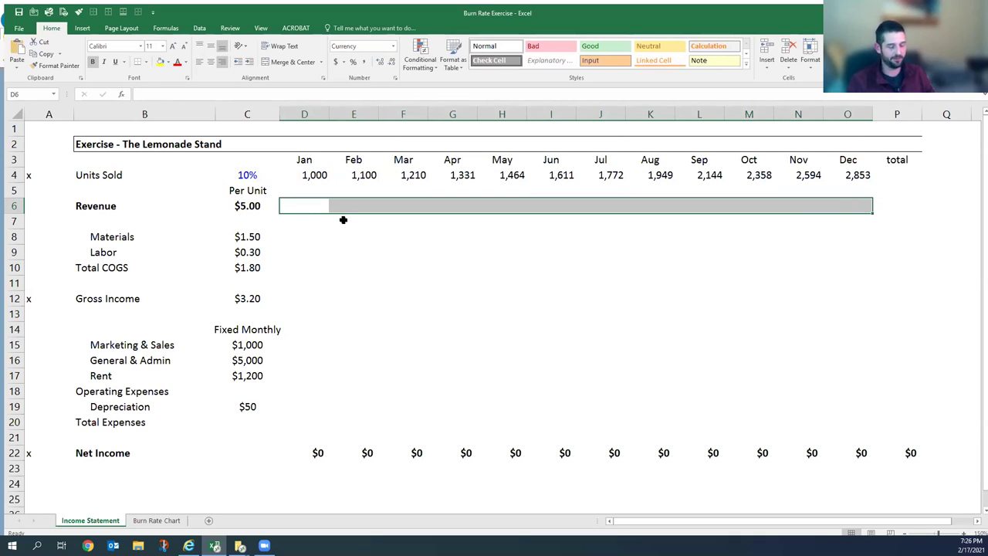
{"action": "type", "text": "="}
{"action": "key", "text": "Up"}
{"action": "key", "text": "Up"}
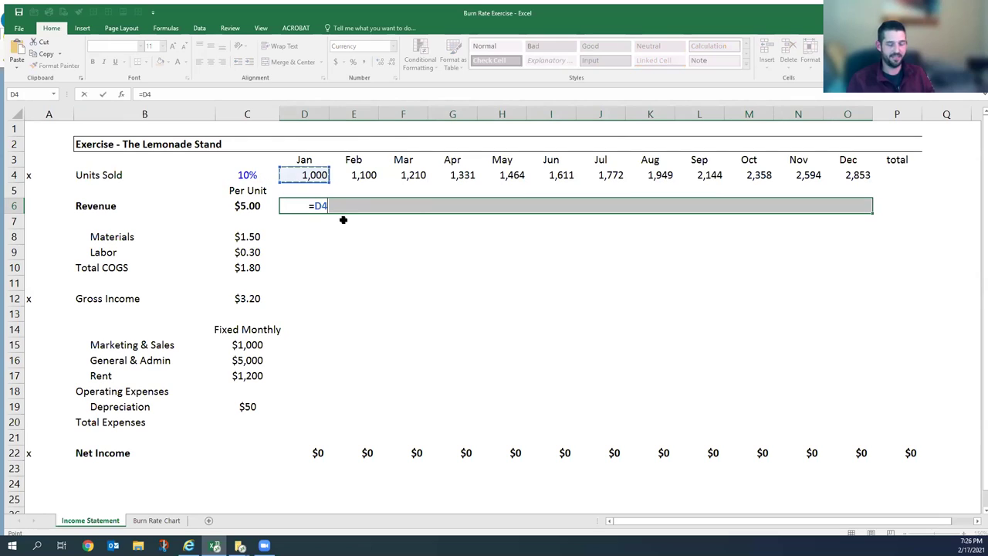
{"action": "type", "text": "*"}
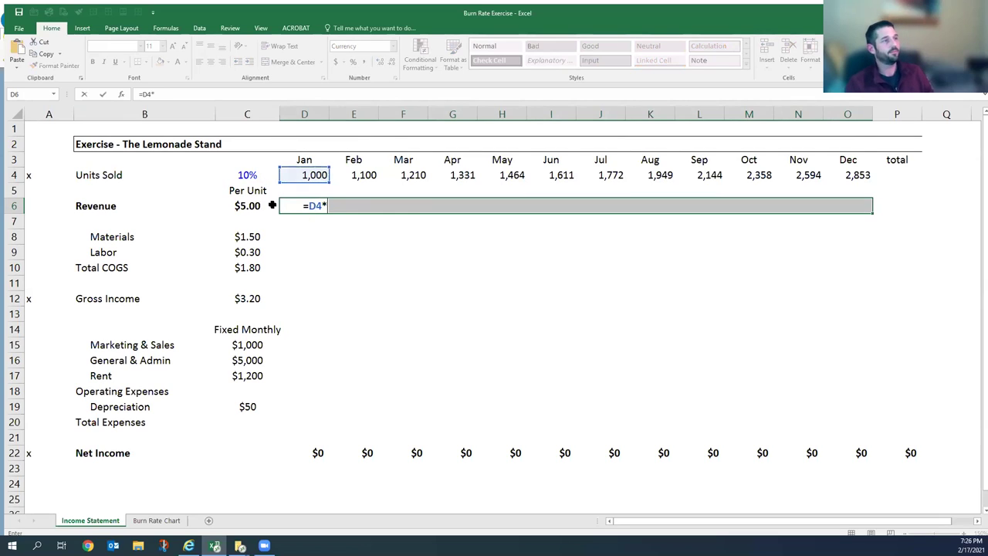
{"action": "left_click", "coordinate": [247, 206]}
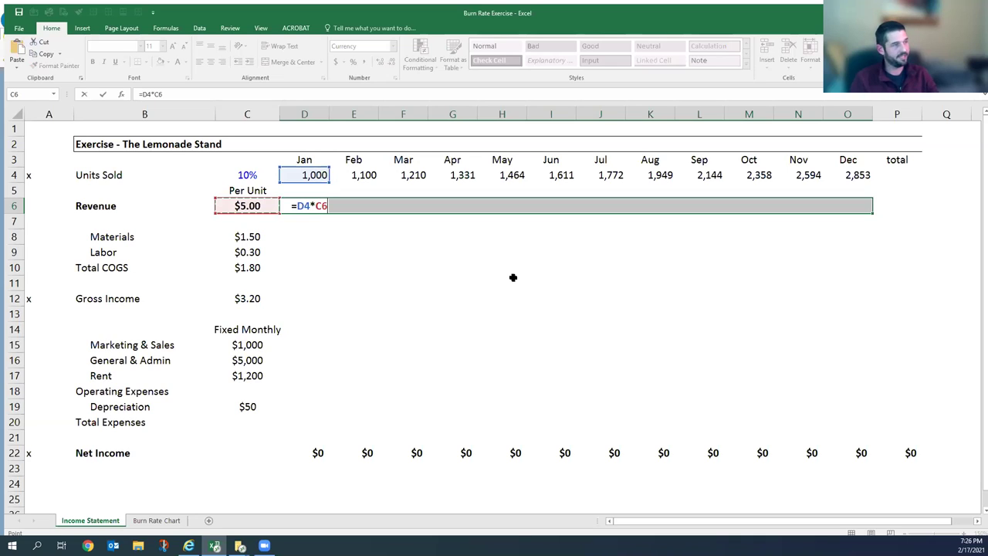
{"action": "key", "text": "F4"}
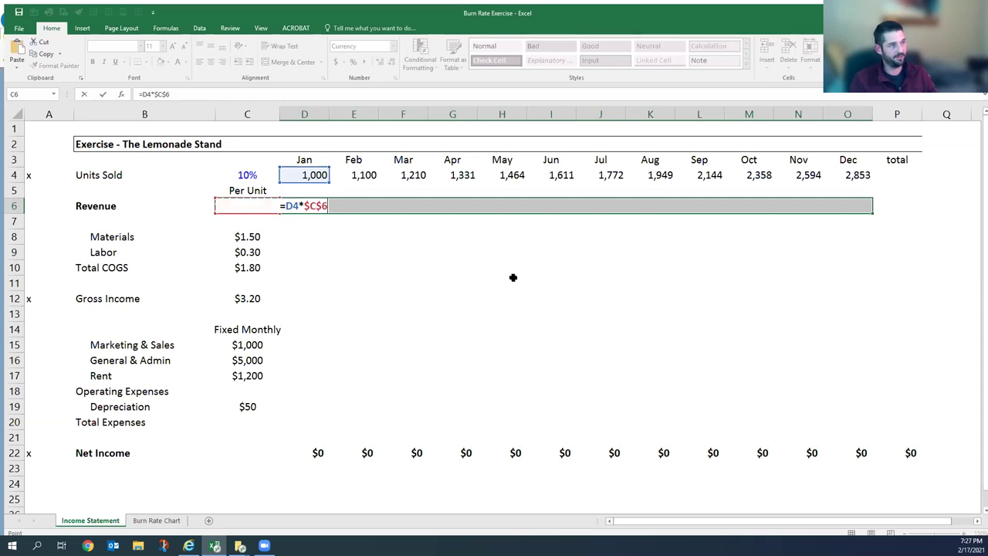
{"action": "key", "text": "ctrl+Return"}
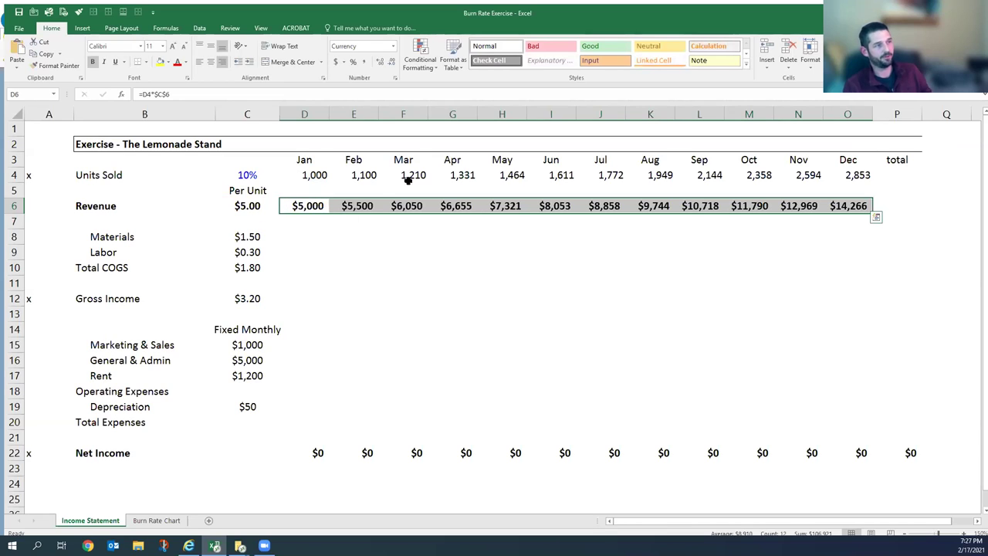
Test the model with a 5% growth rate in C4 and a $4.00 revenue per unit in C6.
{"action": "left_click", "coordinate": [267, 177]}
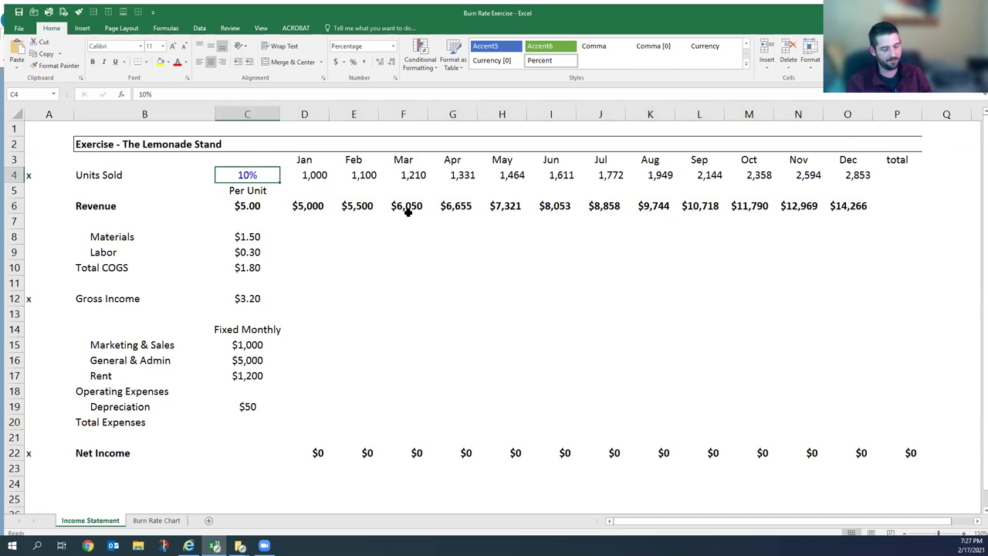
{"action": "type", "text": "5"}
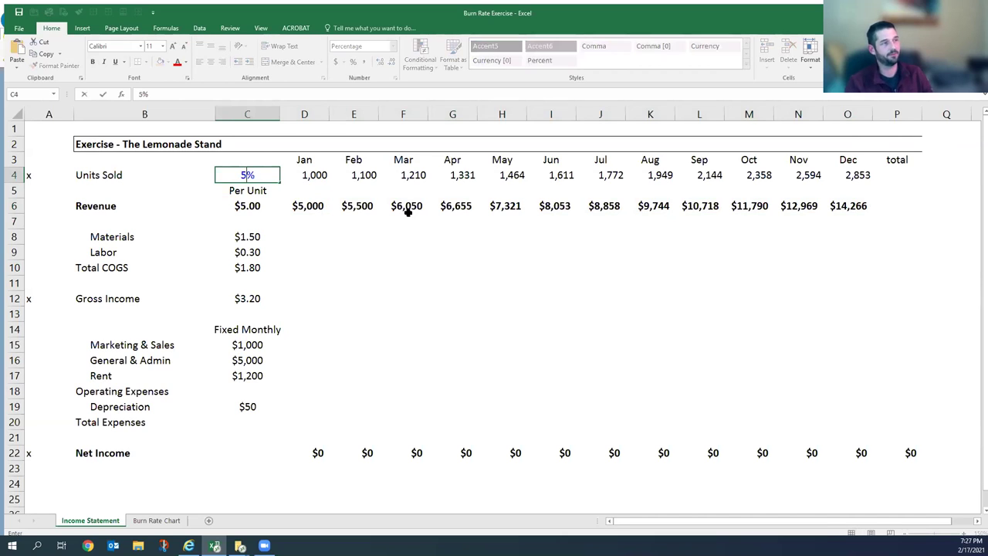
{"action": "key", "text": "Return"}
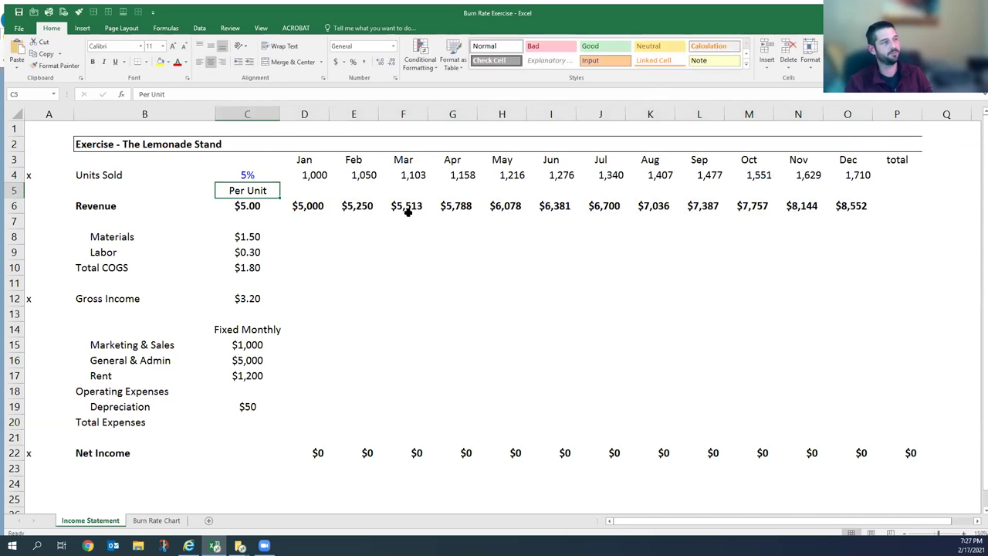
{"action": "key", "text": "Down"}
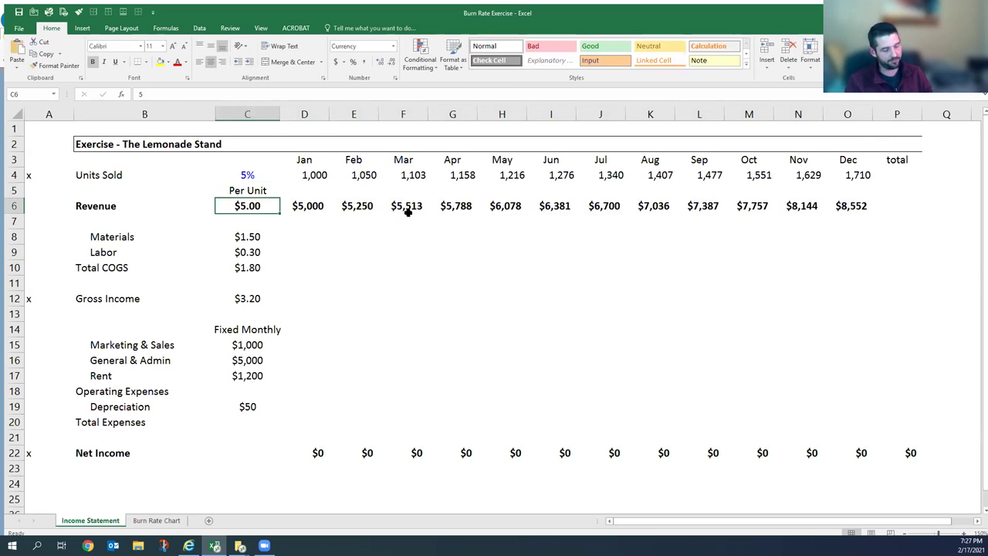
{"action": "type", "text": "4"}
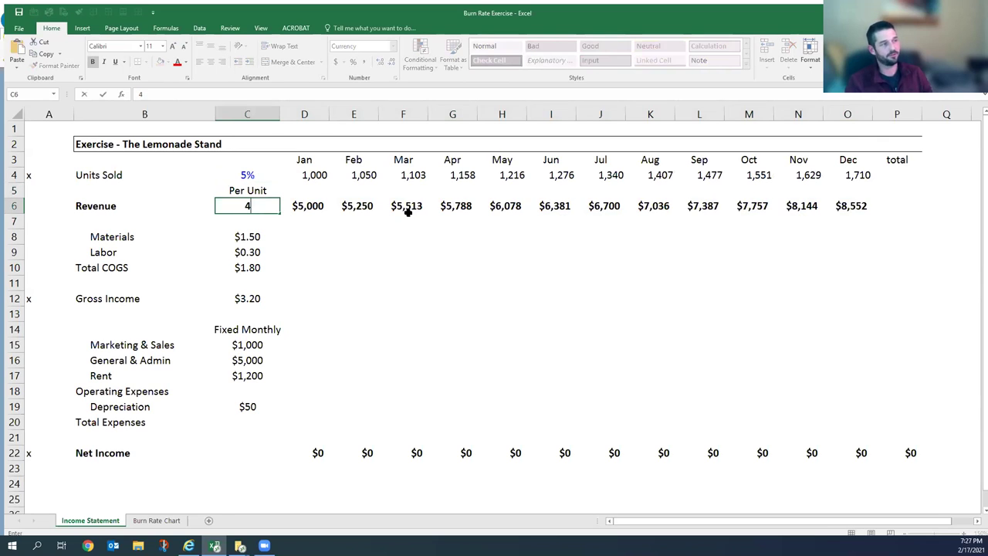
{"action": "key", "text": "Return"}
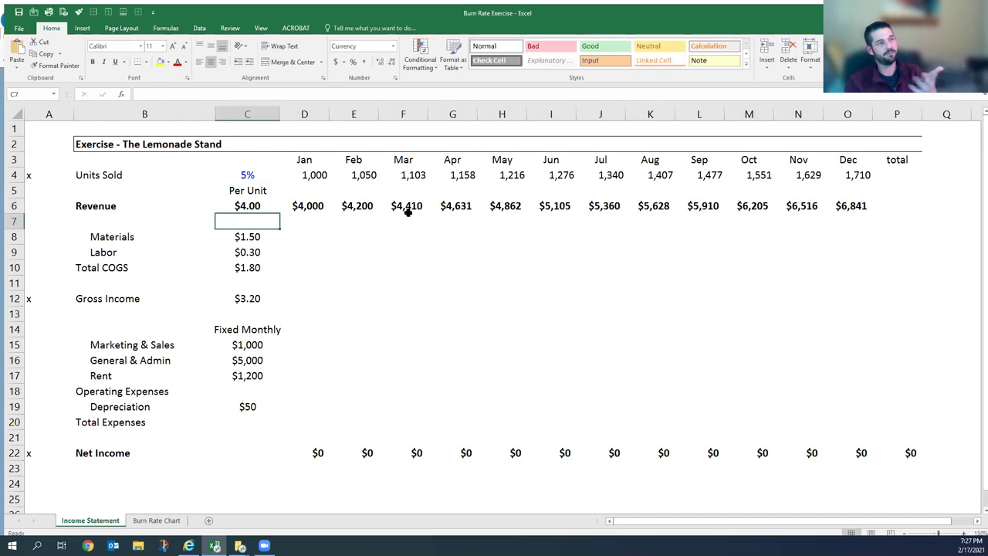
Set the Revenue per-unit price in cell C6 back to $5.00.
{"action": "left_click", "coordinate": [244, 193]}
{"action": "left_click", "coordinate": [248, 201]}
{"action": "left_click", "coordinate": [248, 178]}
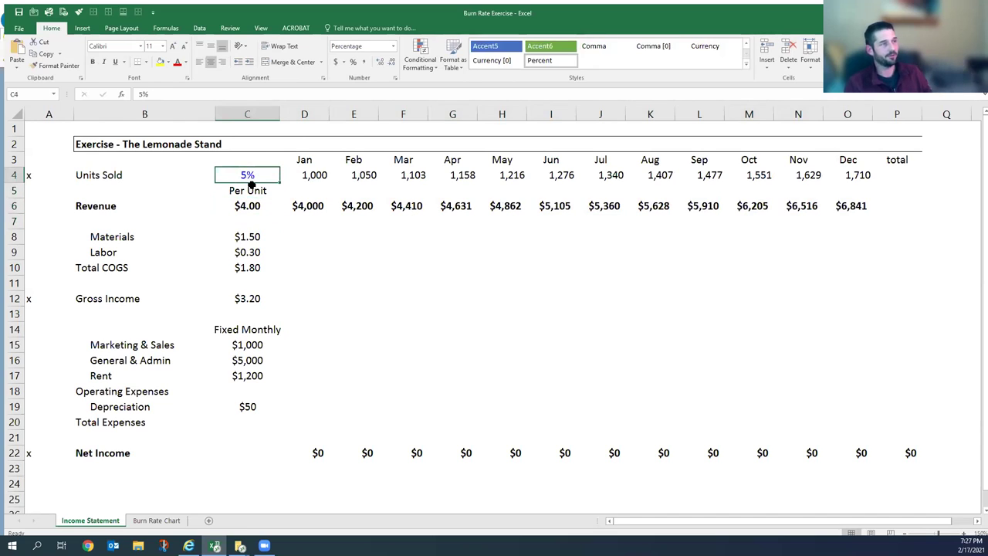
{"action": "left_click", "coordinate": [248, 204]}
{"action": "left_click", "coordinate": [247, 172]}
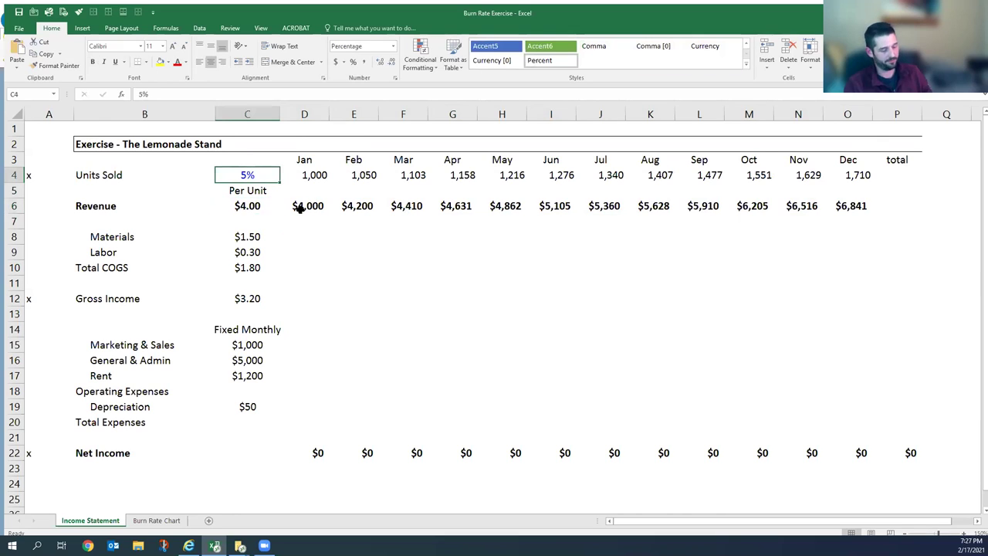
{"action": "key", "text": "Down"}
{"action": "key", "text": "Down"}
{"action": "type", "text": "5"}
{"action": "key", "text": "ctrl+Return"}
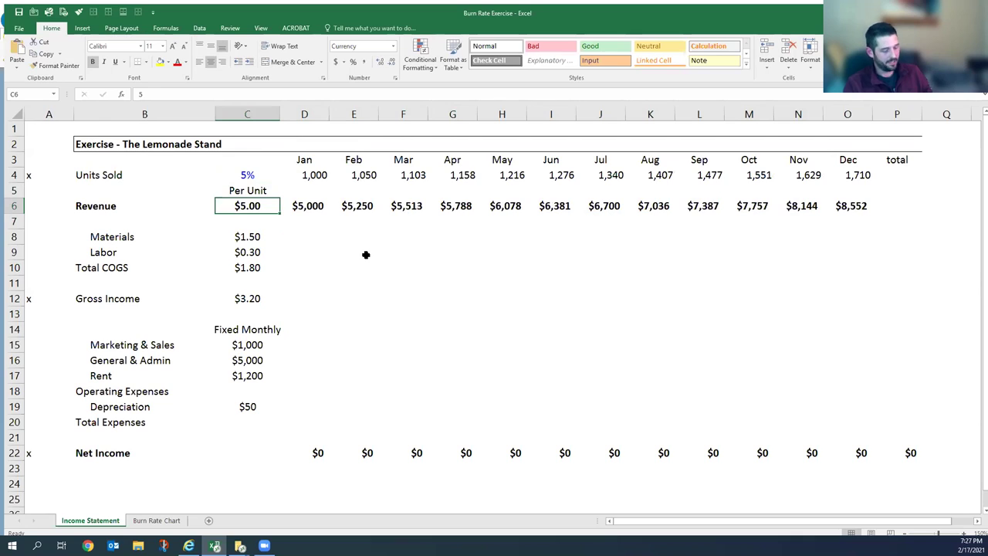
Restore the Units Sold growth rate in cell C4 to 10%.
{"action": "key", "text": "Up"}
{"action": "key", "text": "Up"}
{"action": "type", "text": "10%"}
{"action": "key", "text": "ctrl+Return"}
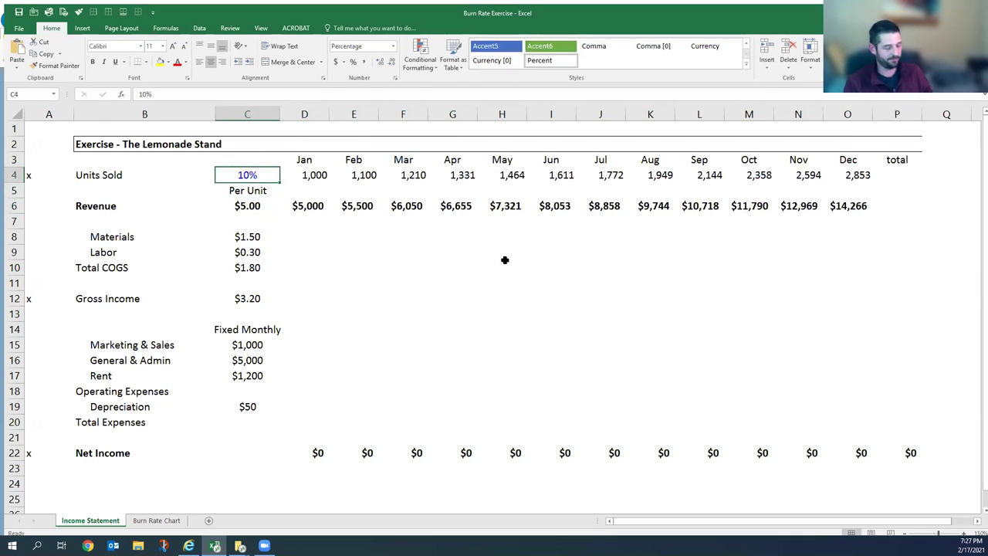
Try a 5% growth rate for Units Sold in C4 once more and undo that entry.
{"action": "type", "text": "5%"}
{"action": "key", "text": "ctrl+Return"}
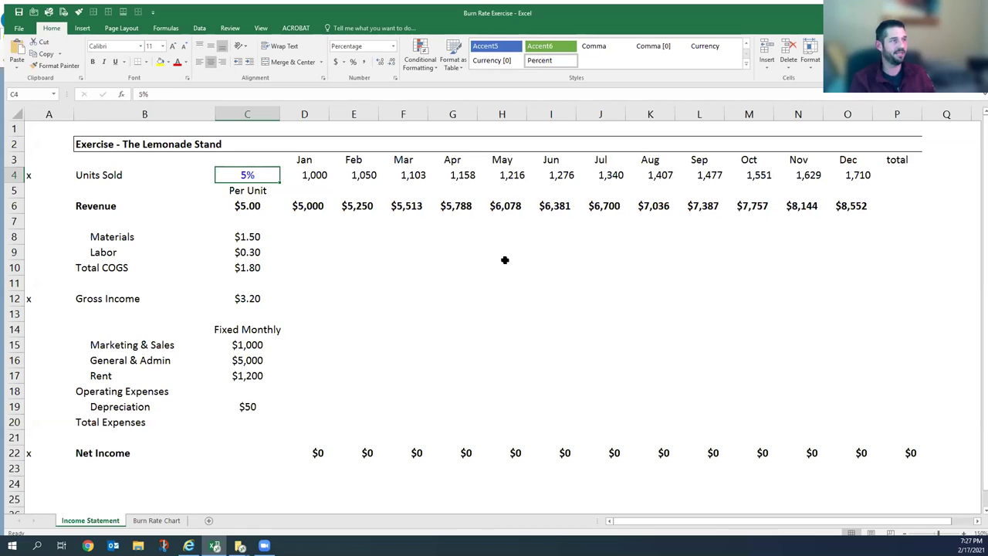
{"action": "key", "text": "ctrl+z"}
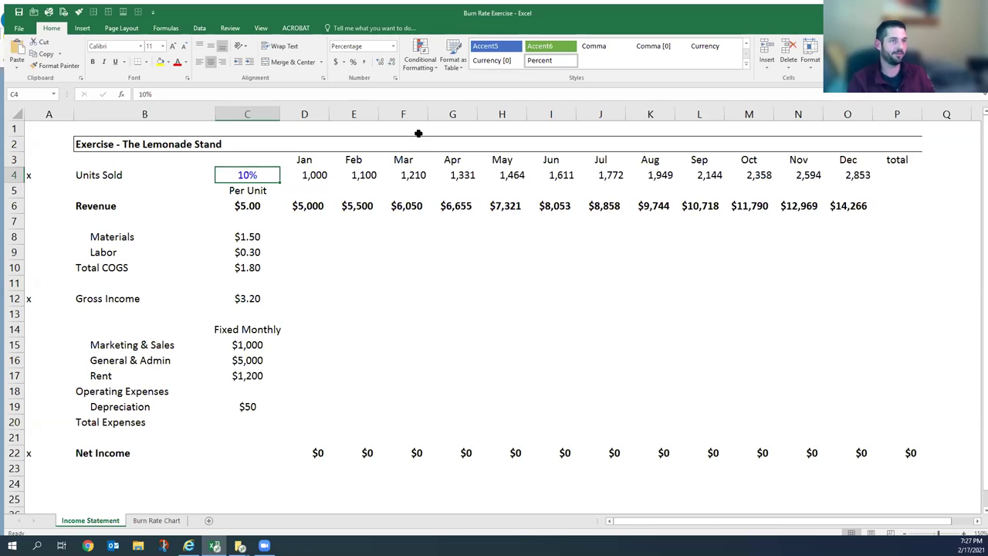
Fill Materials for Jan through Dec (D8:O8) with =D4*$C$8, locking the per-unit materials cost as an absolute reference.
{"action": "left_click", "coordinate": [726, 255]}
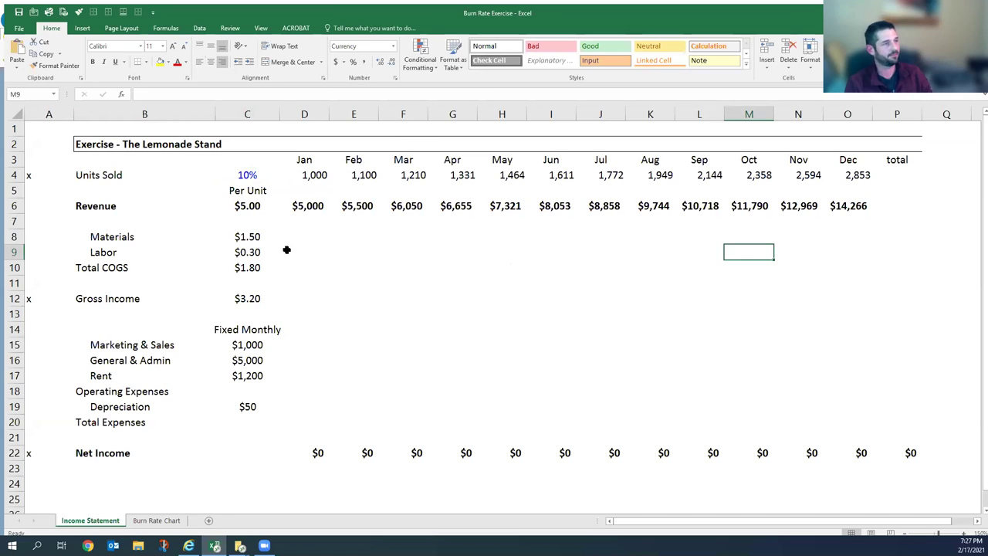
{"action": "left_click", "coordinate": [311, 238]}
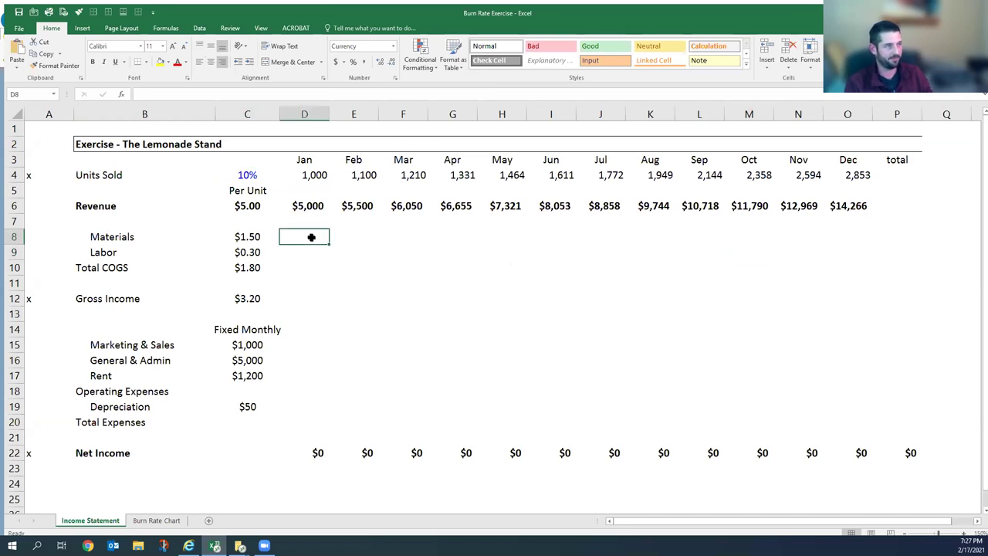
{"action": "key", "text": "shift+Right"}
{"action": "key", "text": "shift+Right"}
{"action": "key", "text": "shift+Right"}
{"action": "key", "text": "shift+Right"}
{"action": "key", "text": "shift+Right"}
{"action": "key", "text": "shift+Right"}
{"action": "key", "text": "shift+Right"}
{"action": "key", "text": "shift+Right"}
{"action": "key", "text": "shift+Right"}
{"action": "key", "text": "shift+Right"}
{"action": "key", "text": "shift+Right"}
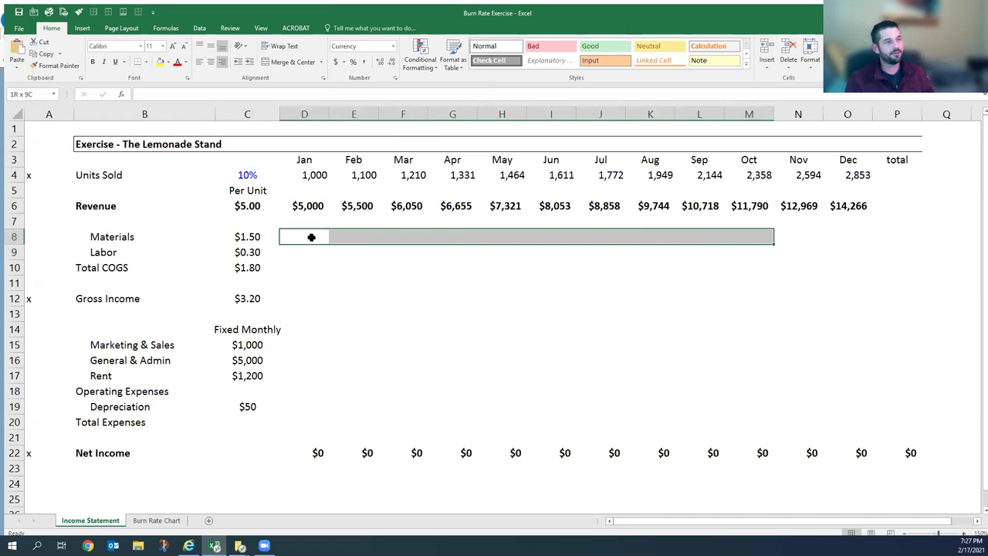
{"action": "type", "text": "="}
{"action": "key", "text": "Up"}
{"action": "key", "text": "Up"}
{"action": "key", "text": "Up"}
{"action": "key", "text": "Up"}
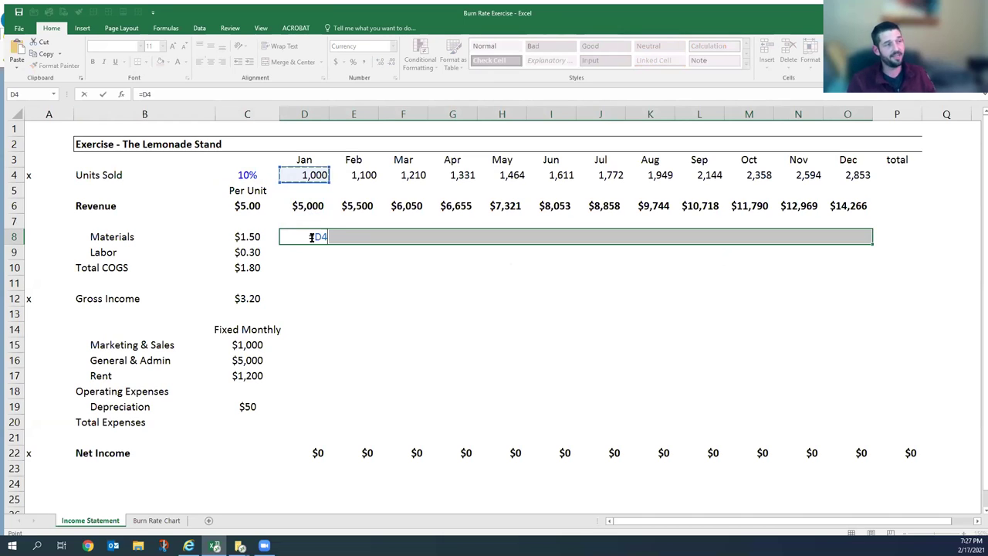
{"action": "type", "text": "*"}
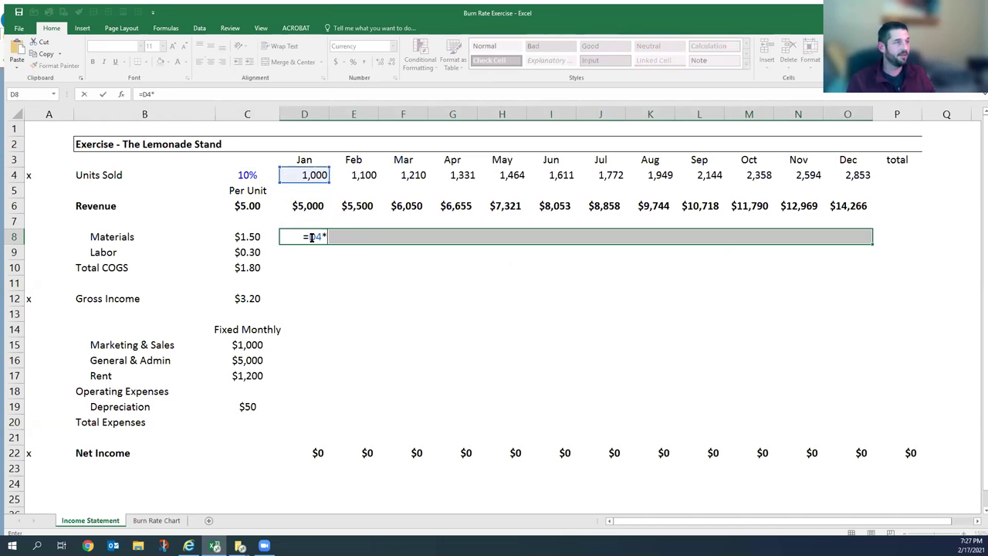
{"action": "key", "text": "Left"}
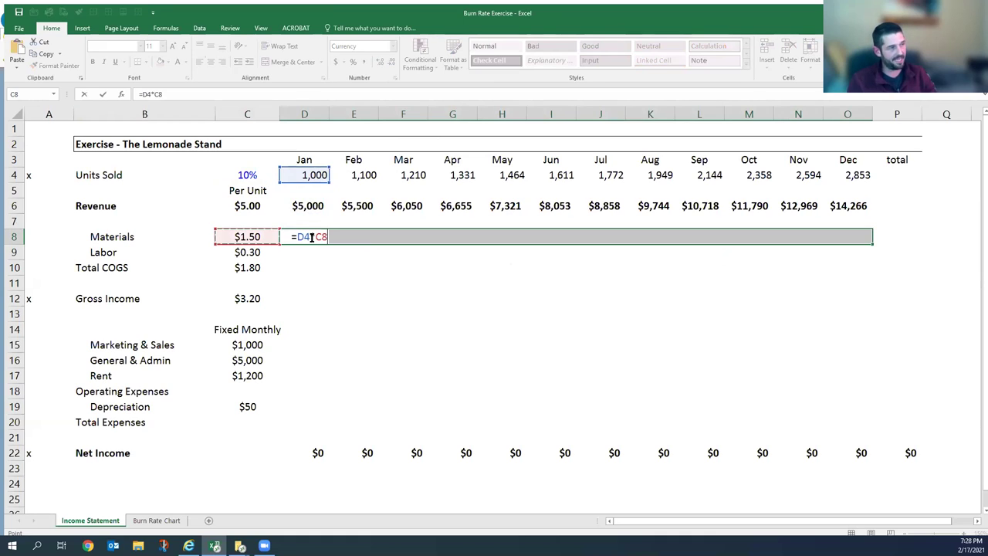
{"action": "key", "text": "F4"}
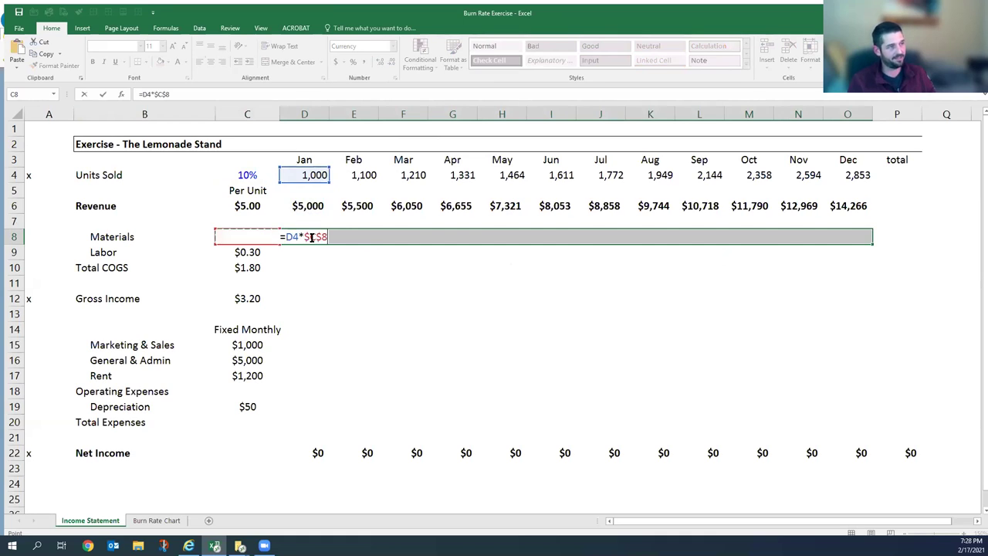
{"action": "key", "text": "ctrl+Return"}
{"action": "key", "text": "Down"}
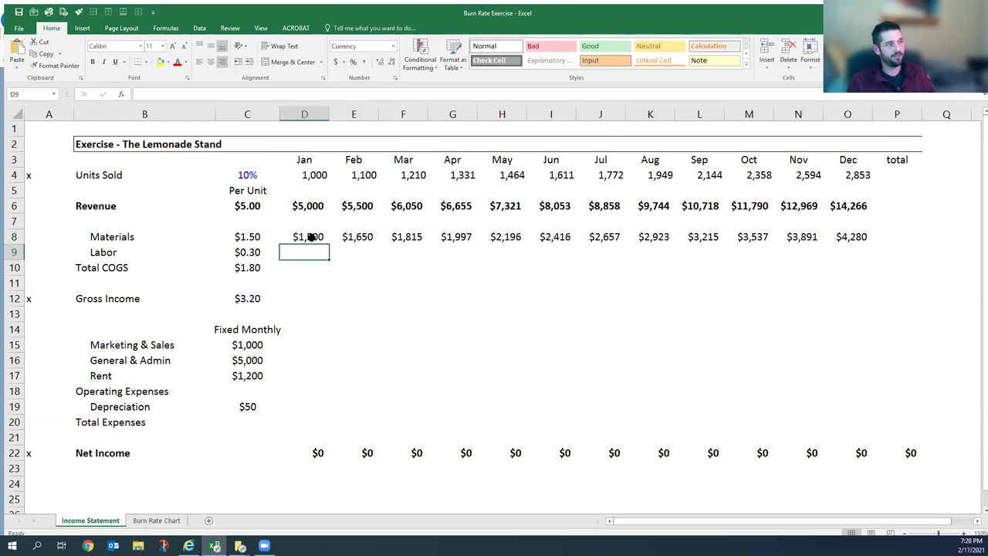
Fill Labor for Jan through Dec (D9:O9) with =D4*$C$9, locking the per-unit labor cost as an absolute reference.
{"action": "key", "text": "shift+Right"}
{"action": "key", "text": "shift+Right"}
{"action": "key", "text": "shift+Right"}
{"action": "key", "text": "shift+Right"}
{"action": "key", "text": "shift+Right"}
{"action": "key", "text": "shift+Right"}
{"action": "key", "text": "shift+Right"}
{"action": "key", "text": "shift+Right"}
{"action": "key", "text": "shift+Right"}
{"action": "key", "text": "shift+Right"}
{"action": "key", "text": "shift+Right"}
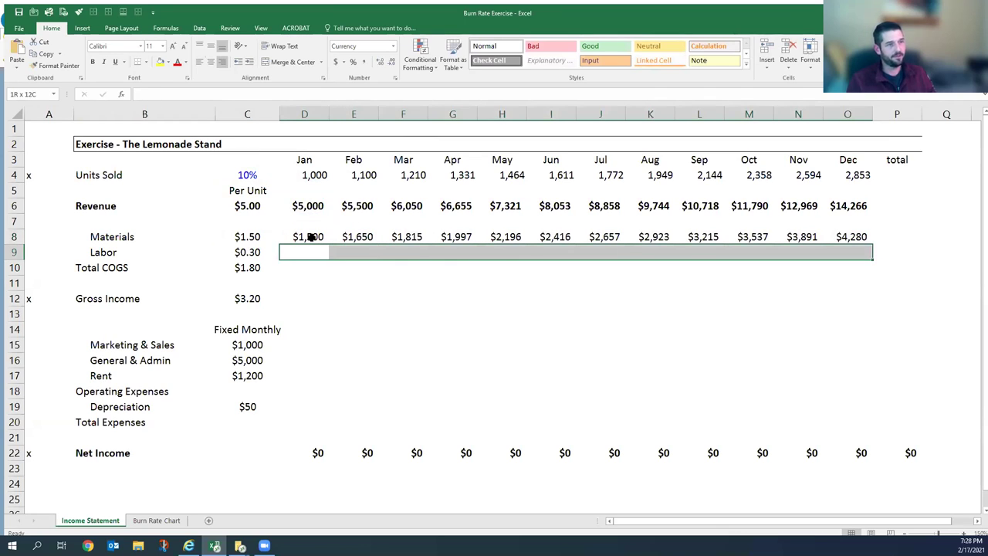
{"action": "type", "text": "="}
{"action": "key", "text": "Up"}
{"action": "key", "text": "Up"}
{"action": "key", "text": "Up"}
{"action": "key", "text": "Up"}
{"action": "key", "text": "Up"}
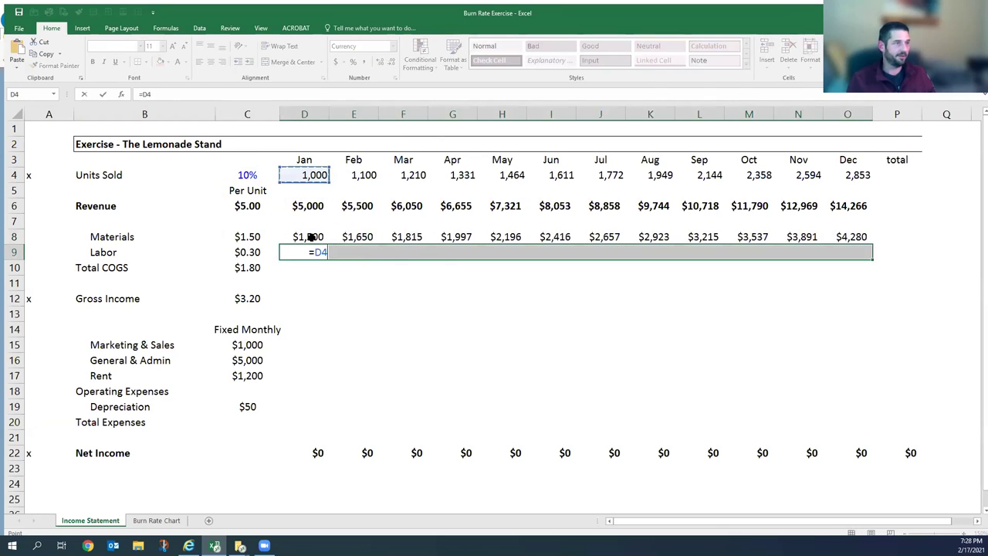
{"action": "type", "text": "*"}
{"action": "key", "text": "Left"}
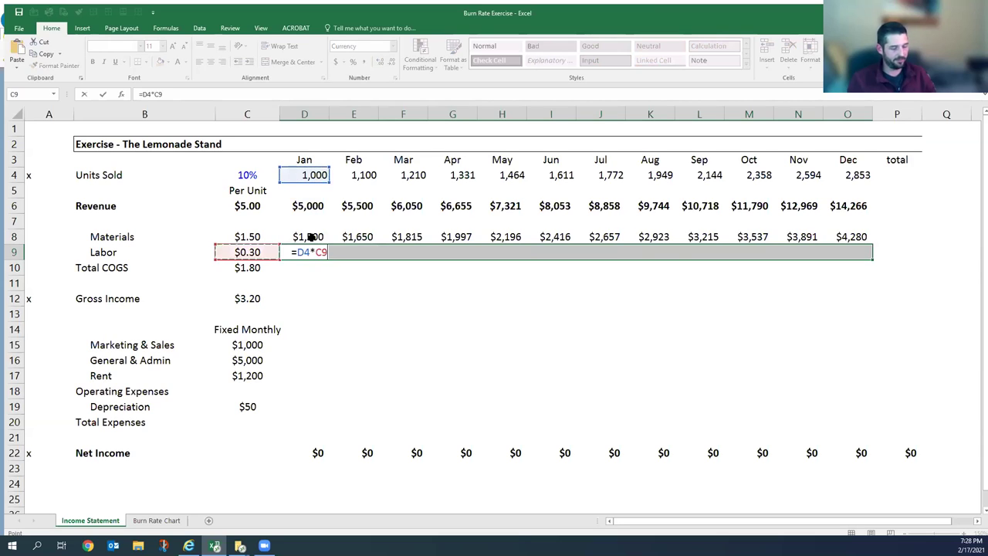
{"action": "key", "text": "F4"}
{"action": "key", "text": "ctrl+Return"}
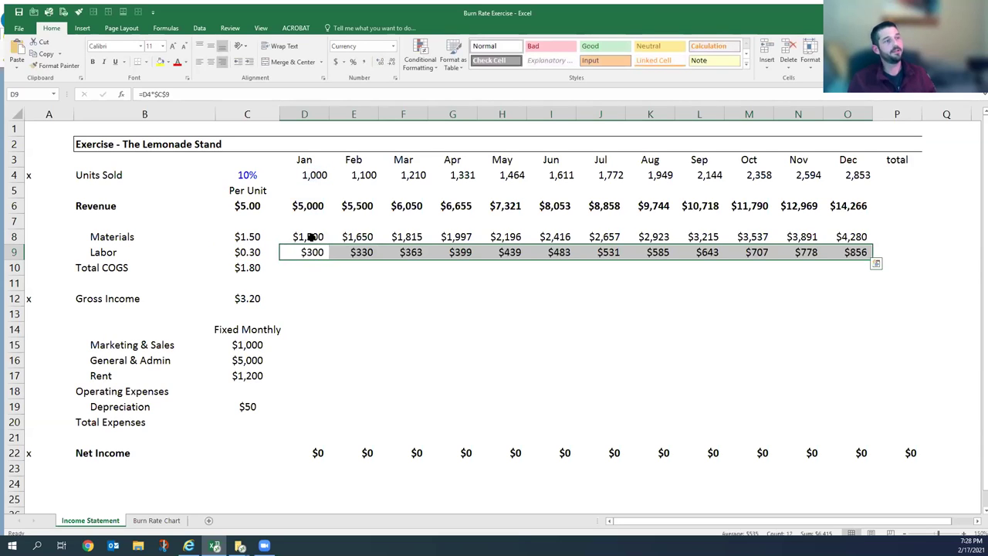
Sum Materials and Labor into Total COGS for Jan through Dec (D10:O10) with =SUM(D8:D9), and check January's formula against its inputs.
{"action": "key", "text": "Down"}
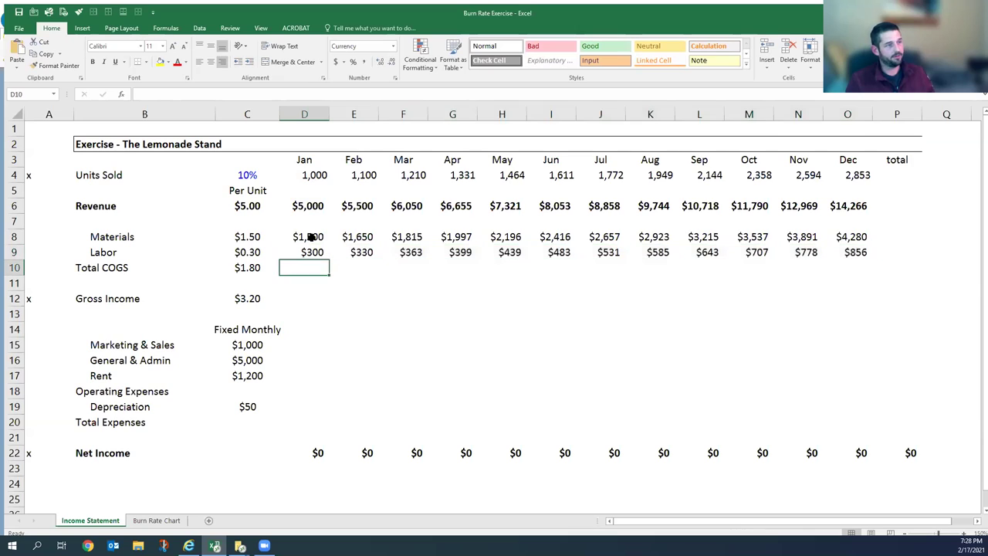
{"action": "key", "text": "shift+Right"}
{"action": "key", "text": "shift+Right"}
{"action": "key", "text": "shift+Right"}
{"action": "key", "text": "shift+Right"}
{"action": "key", "text": "shift+Right"}
{"action": "key", "text": "shift+Right"}
{"action": "key", "text": "shift+Right"}
{"action": "key", "text": "shift+Right"}
{"action": "key", "text": "shift+Right"}
{"action": "key", "text": "shift+Right"}
{"action": "key", "text": "shift+Right"}
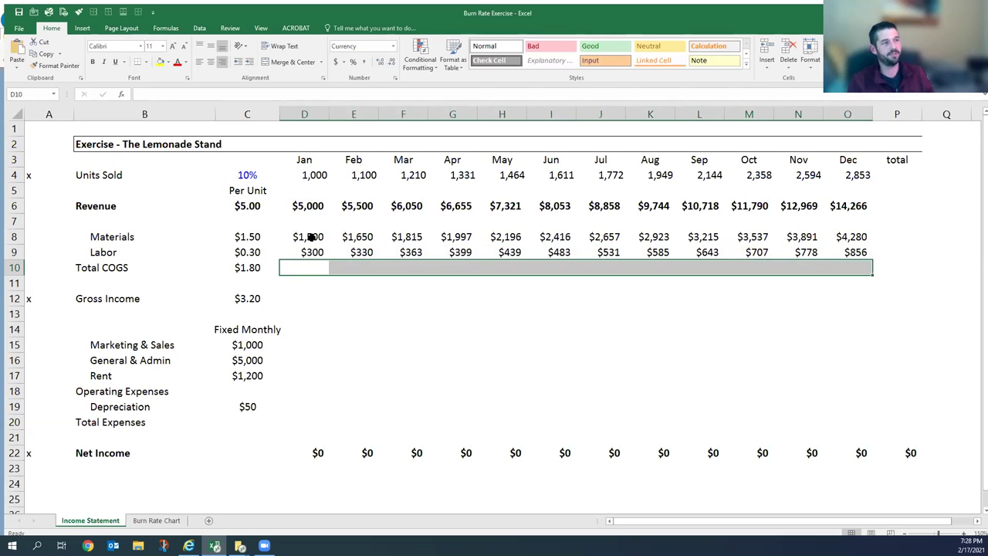
{"action": "key", "text": "alt+="}
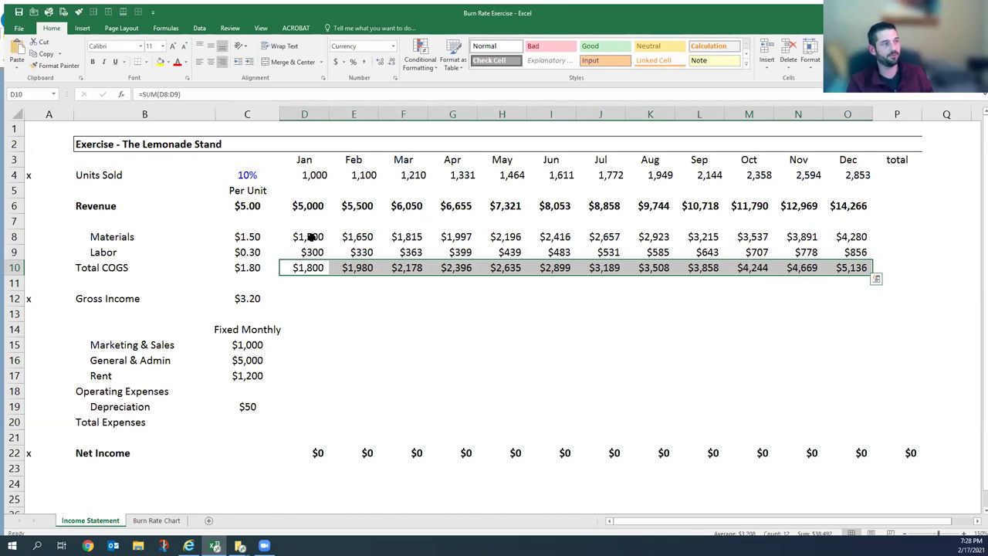
{"action": "left_click", "coordinate": [302, 267]}
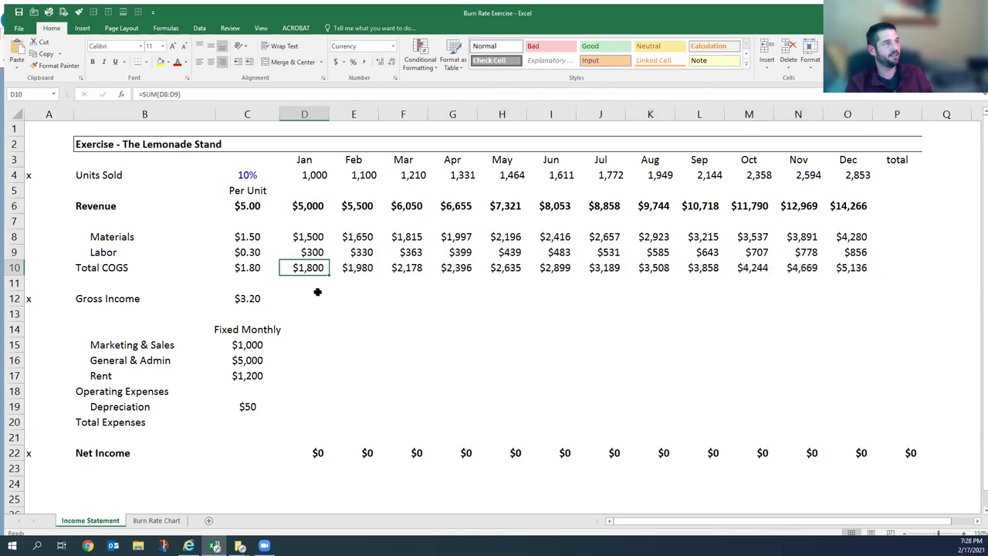
{"action": "left_click", "coordinate": [310, 241]}
{"action": "left_click_drag", "start_coordinate": [310, 244], "coordinate": [312, 255]}
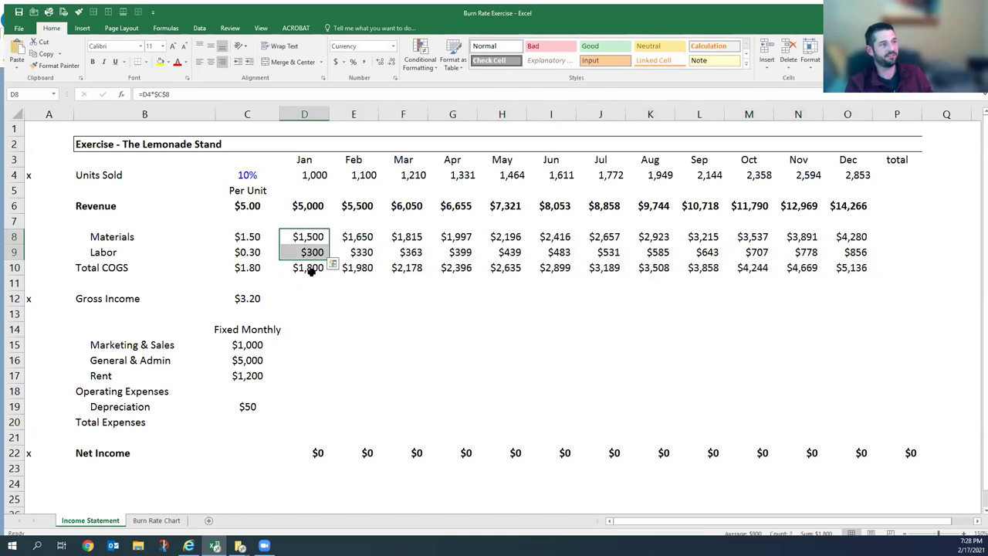
Fill Gross Income for Jan through Dec (D12:O12) with =D6-D10, subtracting Total COGS from Revenue.
{"action": "left_click_drag", "start_coordinate": [304, 297], "coordinate": [857, 298]}
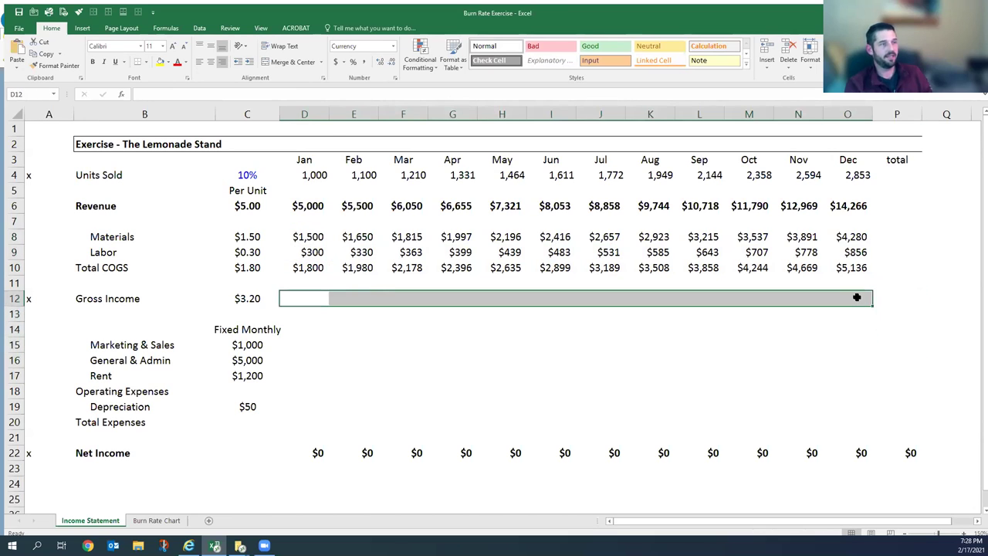
{"action": "type", "text": "="}
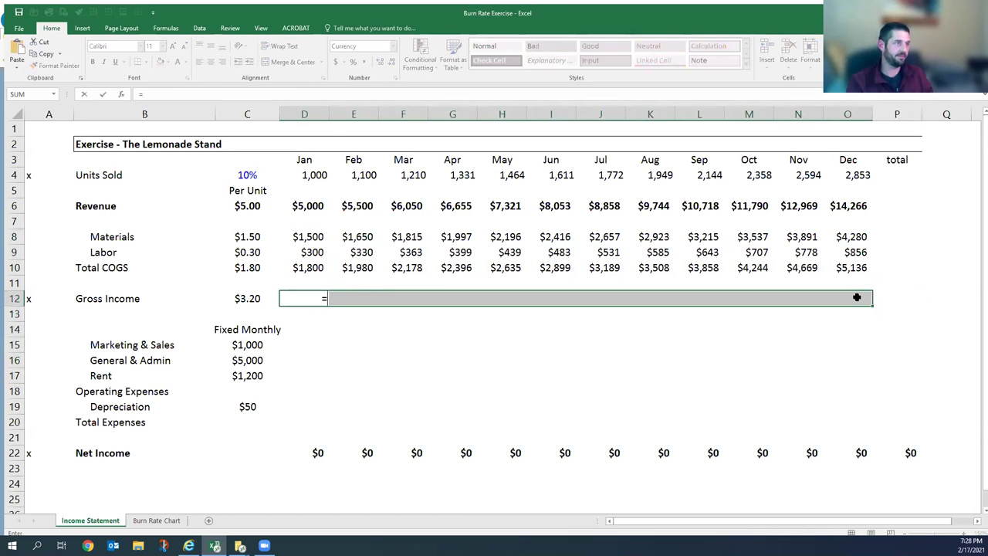
{"action": "key", "text": "Up"}
{"action": "key", "text": "Up"}
{"action": "key", "text": "Up"}
{"action": "key", "text": "Up"}
{"action": "key", "text": "Up"}
{"action": "key", "text": "Up"}
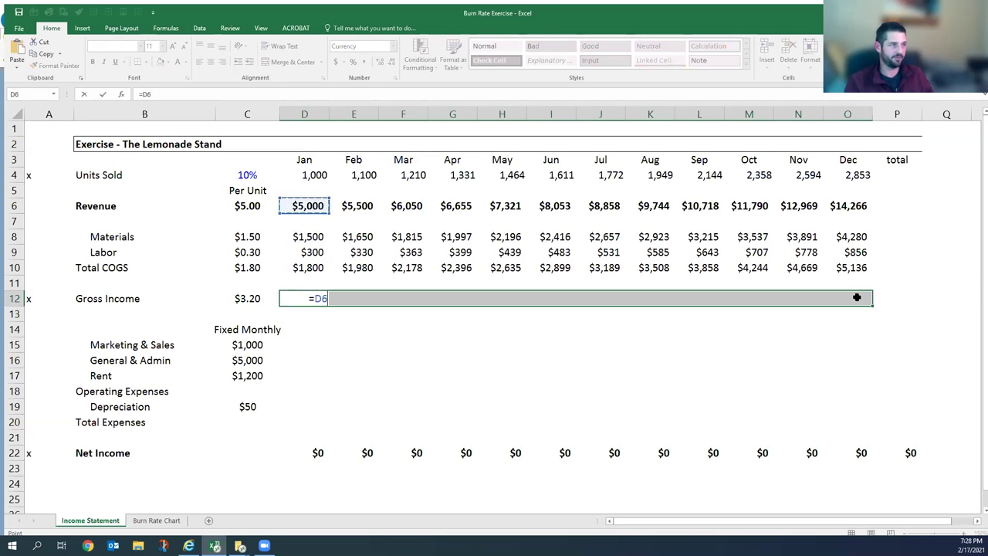
{"action": "type", "text": "-"}
{"action": "key", "text": "Up"}
{"action": "key", "text": "Up"}
{"action": "key", "text": "ctrl+Return"}
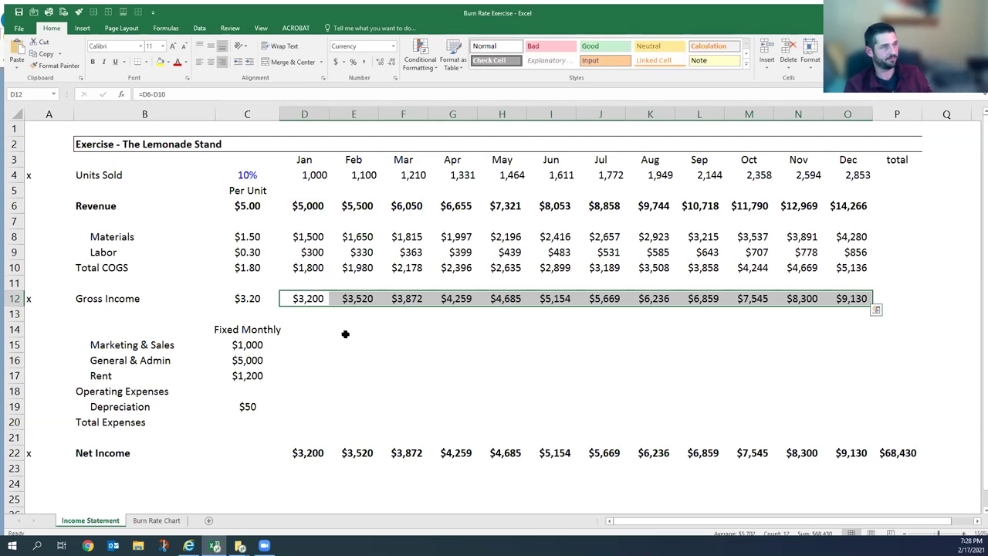
Try filling the Marketing & Sales, General & Admin and Rent rows (D15:O17) with =$C$15, and clear the entries.
{"action": "left_click", "coordinate": [298, 344]}
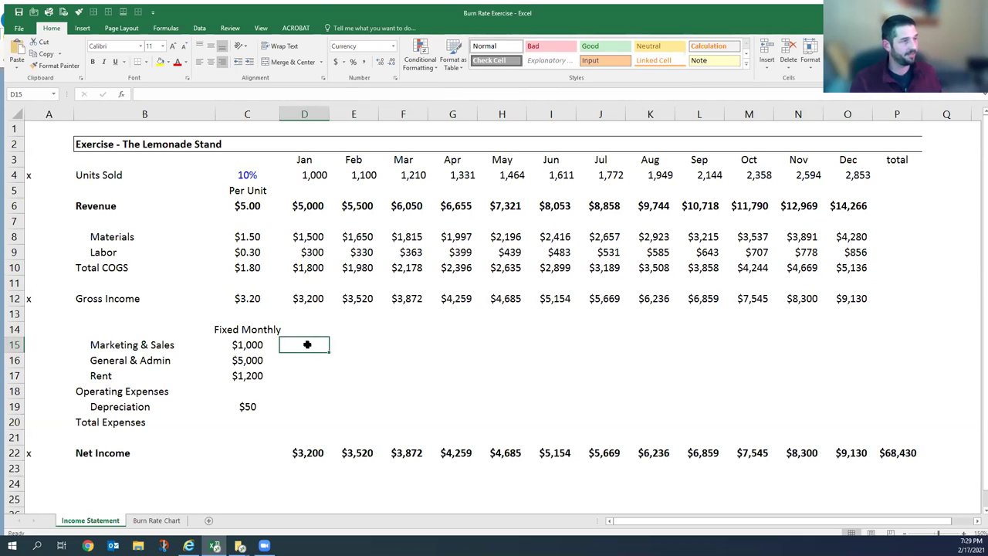
{"action": "key", "text": "shift+Right"}
{"action": "key", "text": "shift+Right"}
{"action": "key", "text": "shift+Right"}
{"action": "key", "text": "shift+Right"}
{"action": "key", "text": "shift+Right"}
{"action": "key", "text": "shift+Right"}
{"action": "key", "text": "shift+Right"}
{"action": "key", "text": "shift+Right"}
{"action": "key", "text": "shift+Right"}
{"action": "key", "text": "shift+Right"}
{"action": "key", "text": "shift+Right"}
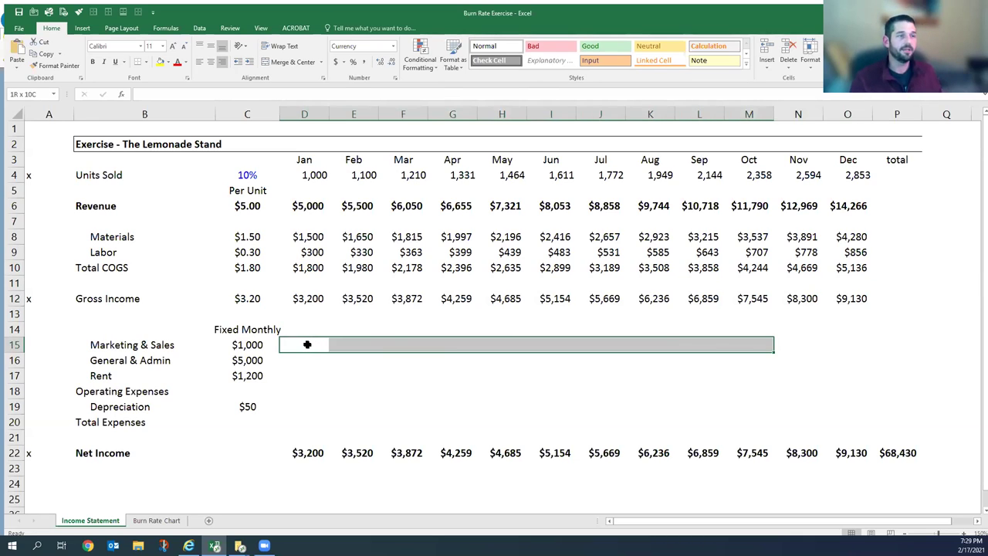
{"action": "key", "text": "shift+Down"}
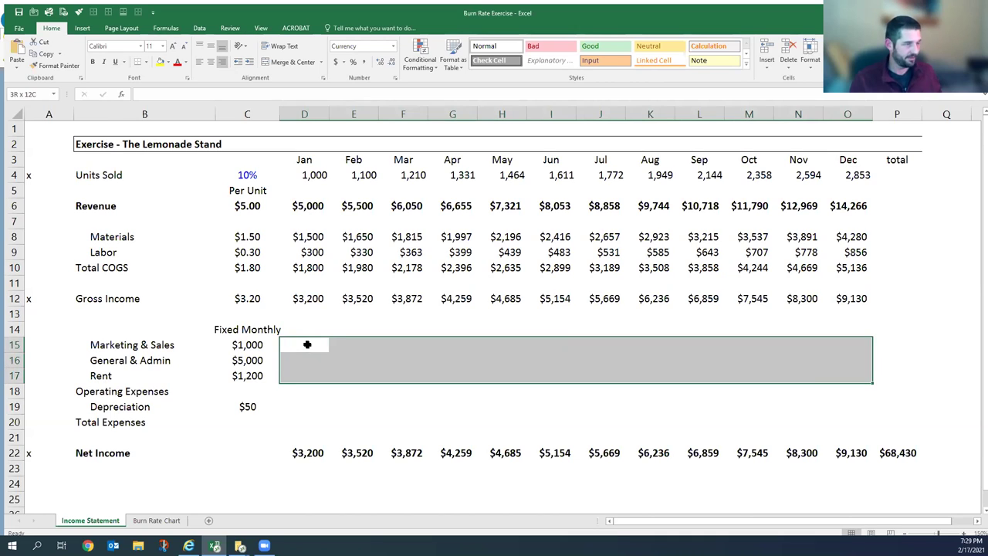
{"action": "type", "text": "="}
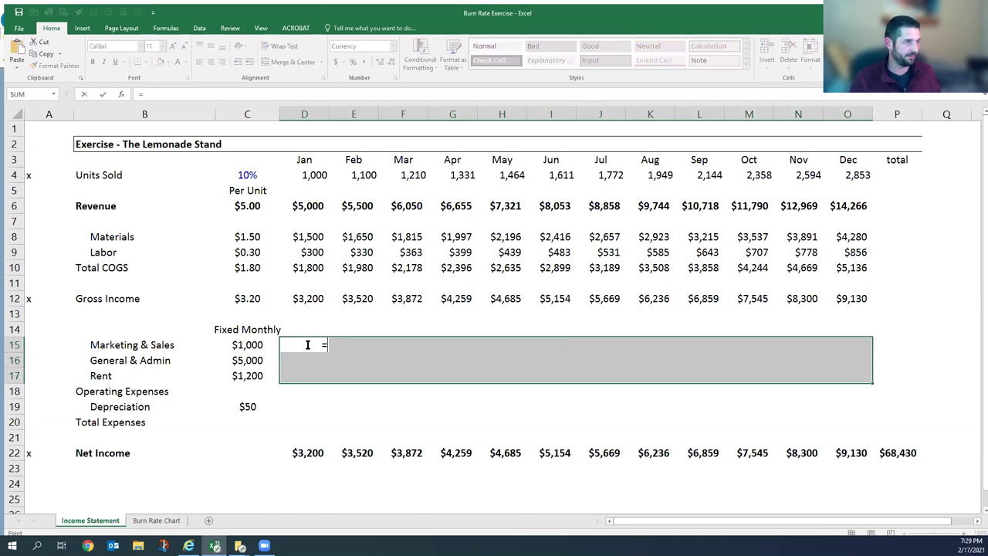
{"action": "key", "text": "Left"}
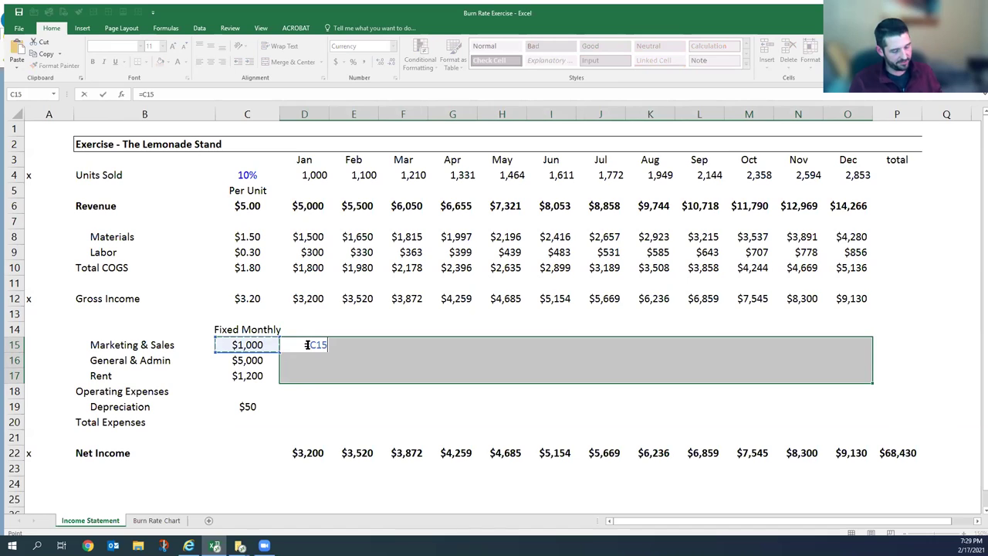
{"action": "key", "text": "F4"}
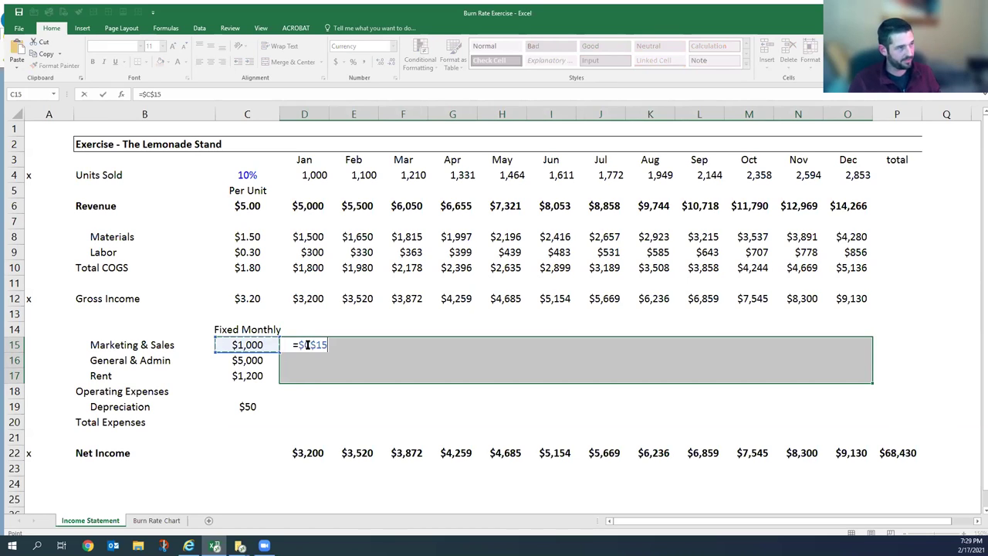
{"action": "key", "text": "ctrl+Return"}
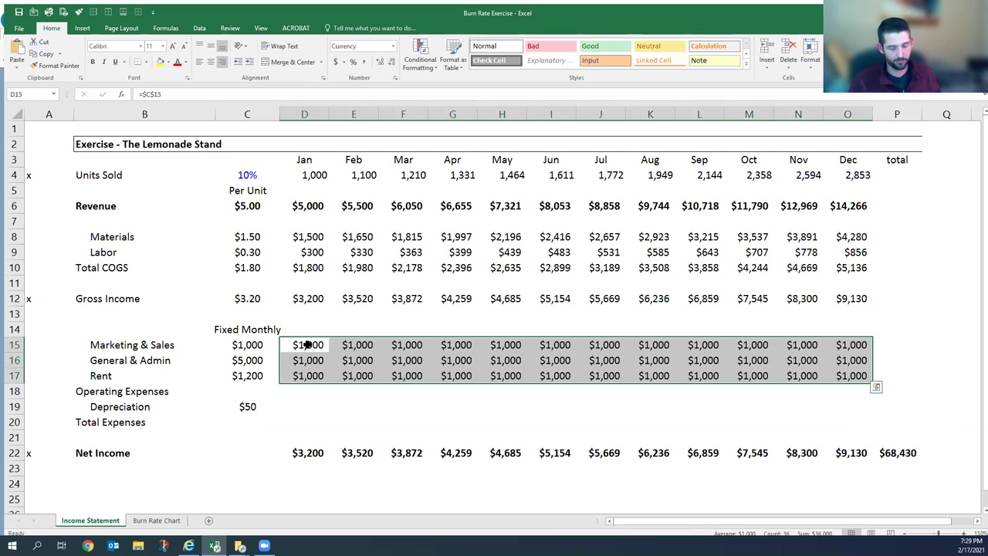
{"action": "key", "text": "Delete"}
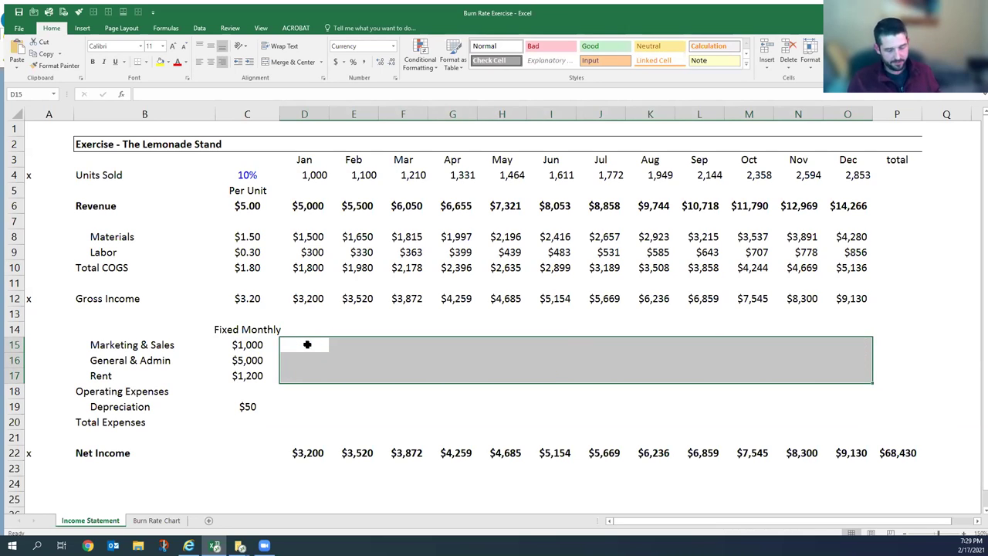
Fill Marketing & Sales, General & Admin and Rent (D15:O17) with =$C15, locking only the column, and check the January references.
{"action": "type", "text": "="}
{"action": "key", "text": "Left"}
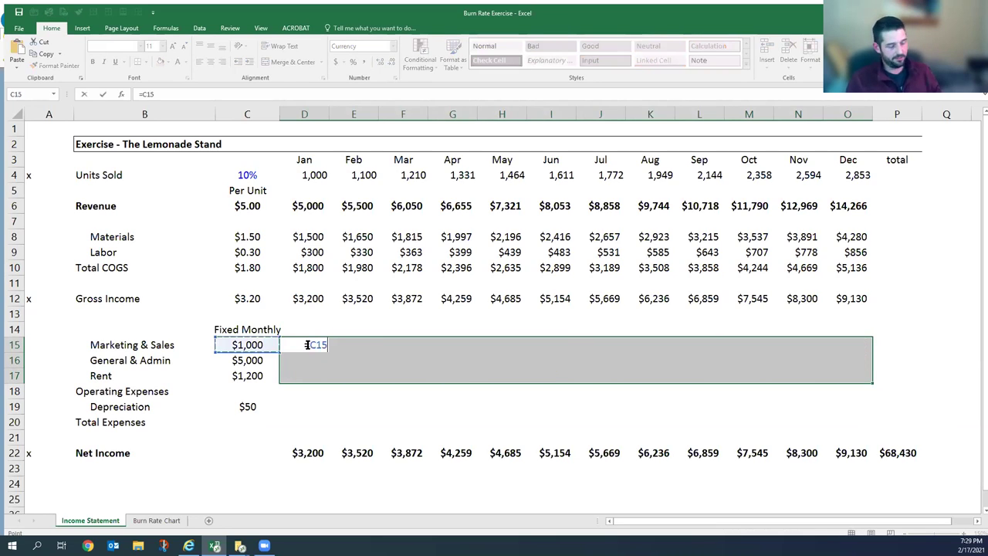
{"action": "key", "text": "F4"}
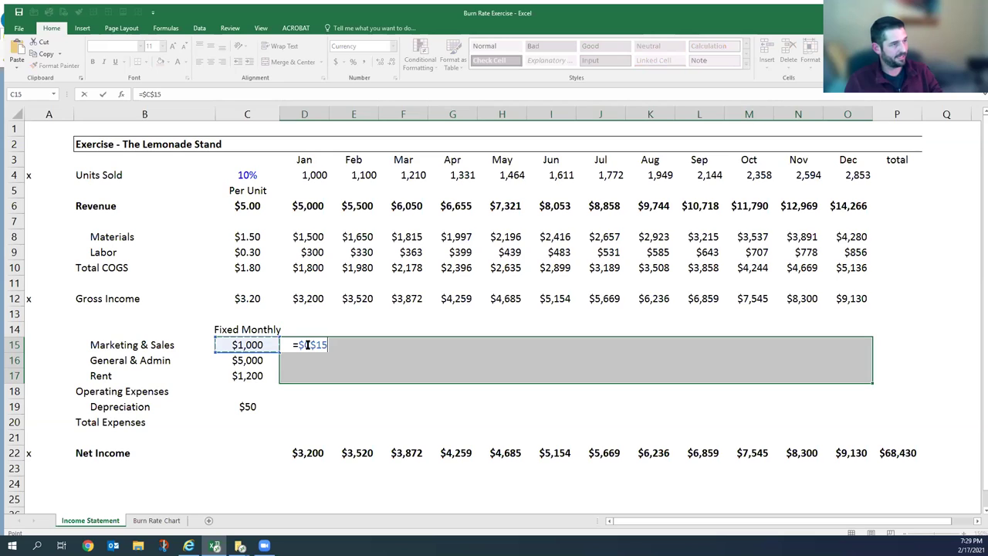
{"action": "key", "text": "F4"}
{"action": "key", "text": "F4"}
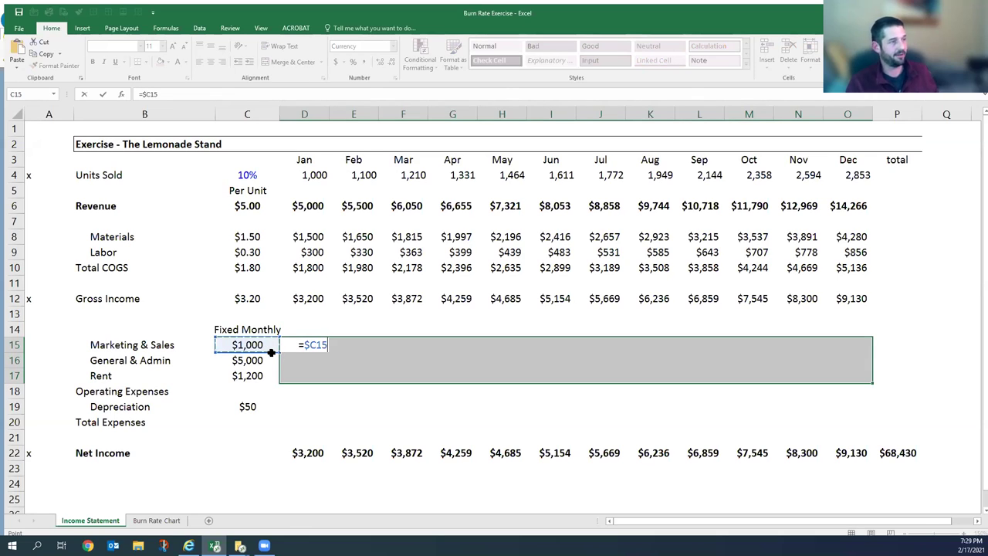
{"action": "key", "text": "ctrl+Return"}
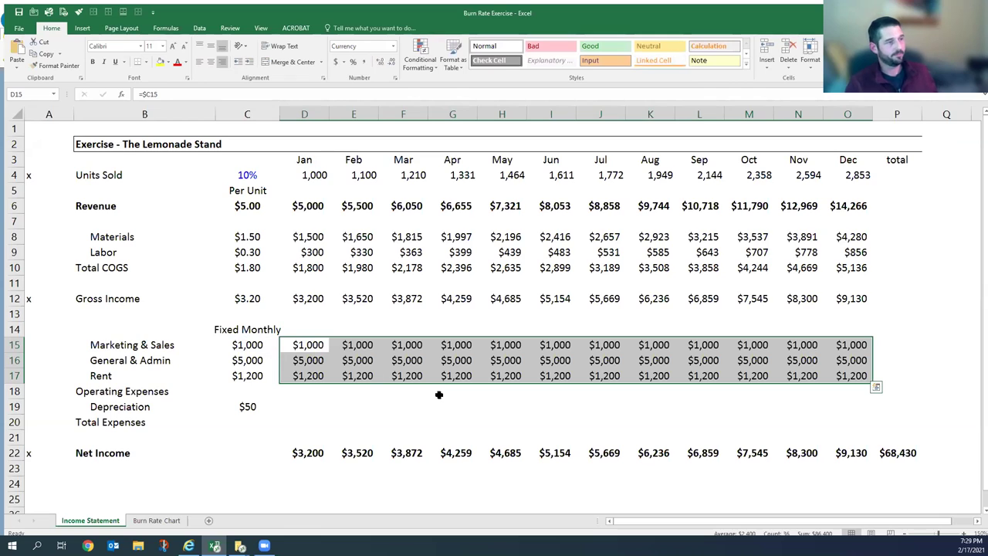
{"action": "left_click", "coordinate": [317, 344]}
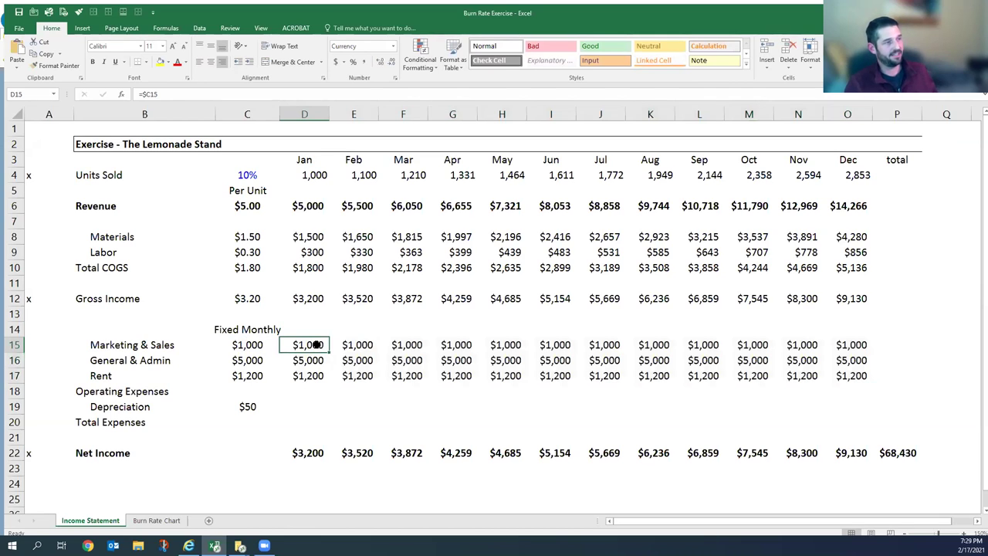
{"action": "left_click", "coordinate": [257, 344]}
{"action": "left_click", "coordinate": [306, 358]}
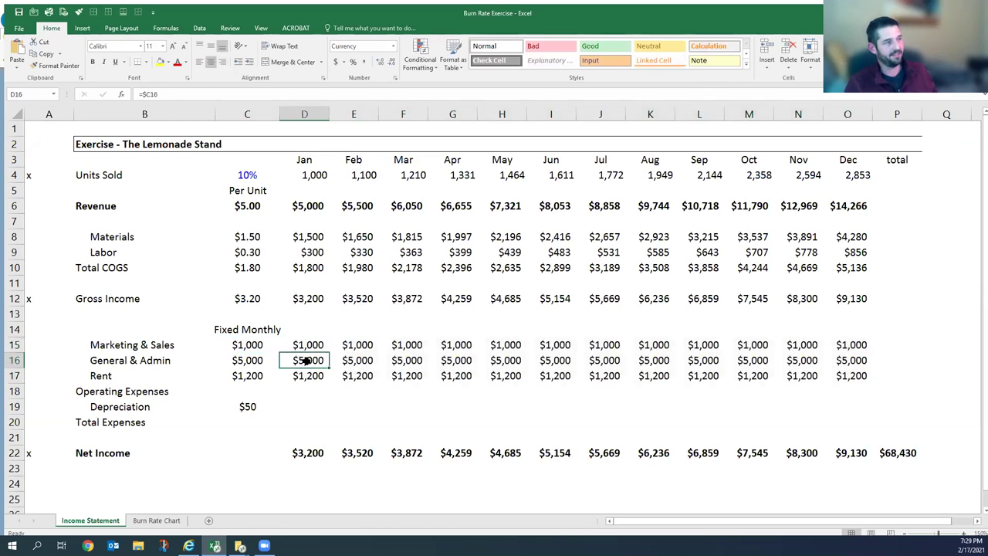
{"action": "left_click", "coordinate": [253, 359]}
{"action": "left_click", "coordinate": [267, 390]}
Sum the three fixed costs into Operating Expenses for Jan through Dec (D18:O18) with =SUM(D15:D17).
{"action": "left_click", "coordinate": [294, 388]}
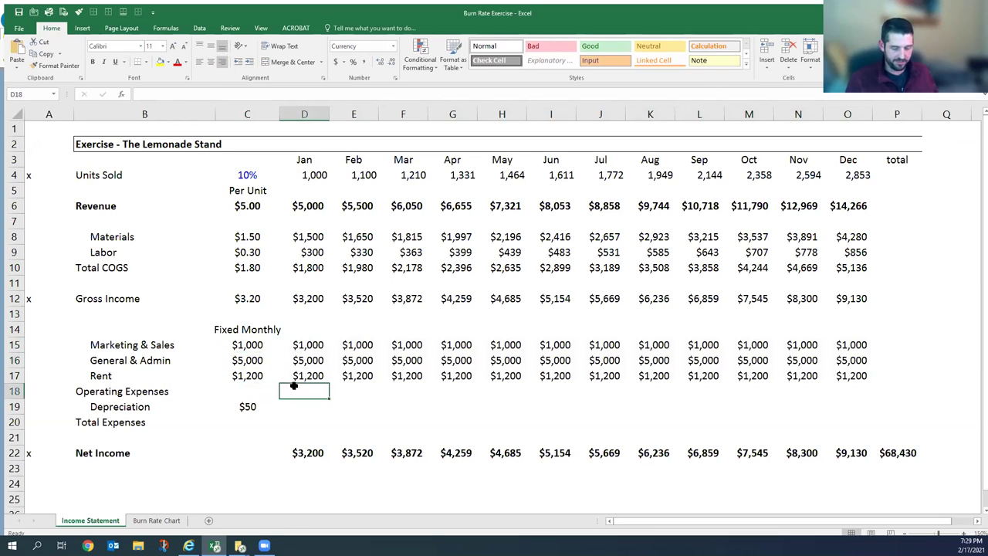
{"action": "key", "text": "shift+Right"}
{"action": "key", "text": "shift+Right"}
{"action": "key", "text": "shift+Right"}
{"action": "key", "text": "shift+Right"}
{"action": "key", "text": "shift+Right"}
{"action": "key", "text": "shift+Right"}
{"action": "key", "text": "shift+Right"}
{"action": "key", "text": "shift+Right"}
{"action": "key", "text": "shift+Right"}
{"action": "key", "text": "shift+Right"}
{"action": "key", "text": "shift+Right"}
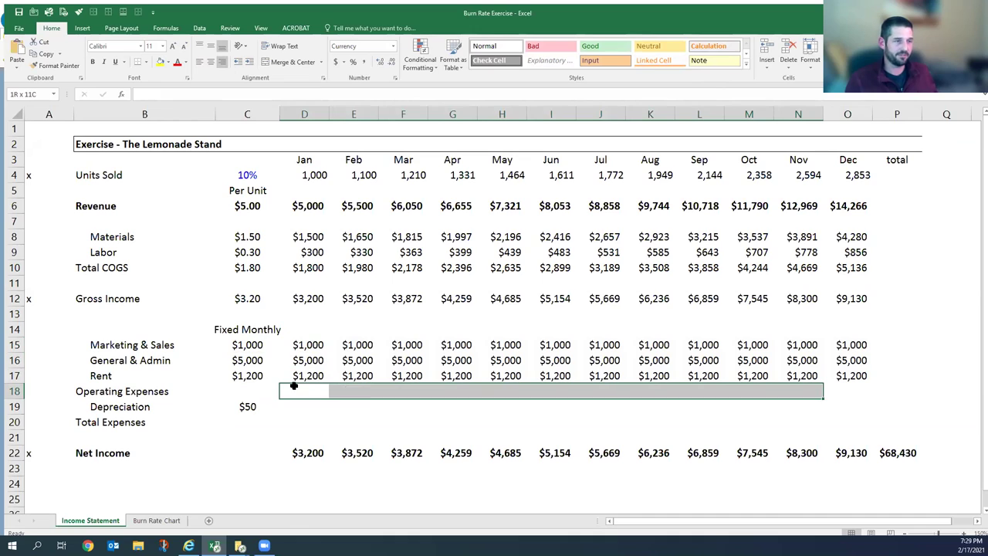
{"action": "key", "text": "shift+Right"}
{"action": "key", "text": "alt+equal"}
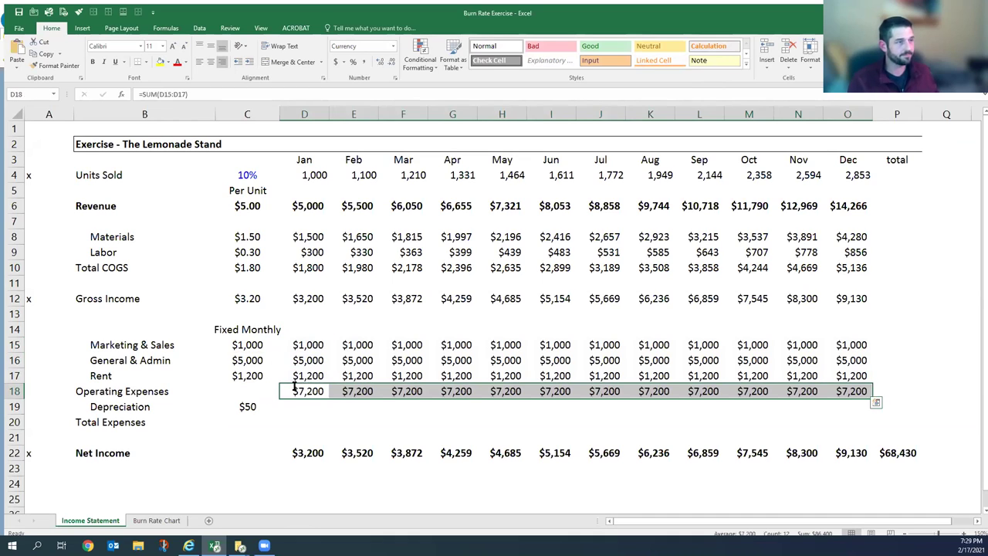
Fill Depreciation for Jan through Dec (D19:O19) with the fixed monthly amount from cell C19.
{"action": "key", "text": "Down"}
{"action": "key", "text": "shift+Right"}
{"action": "key", "text": "shift+Right"}
{"action": "key", "text": "shift+Right"}
{"action": "key", "text": "shift+Right"}
{"action": "key", "text": "shift+Right"}
{"action": "key", "text": "shift+Right"}
{"action": "key", "text": "shift+Right"}
{"action": "key", "text": "shift+Right"}
{"action": "key", "text": "shift+Right"}
{"action": "key", "text": "shift+Right"}
{"action": "key", "text": "shift+Right"}
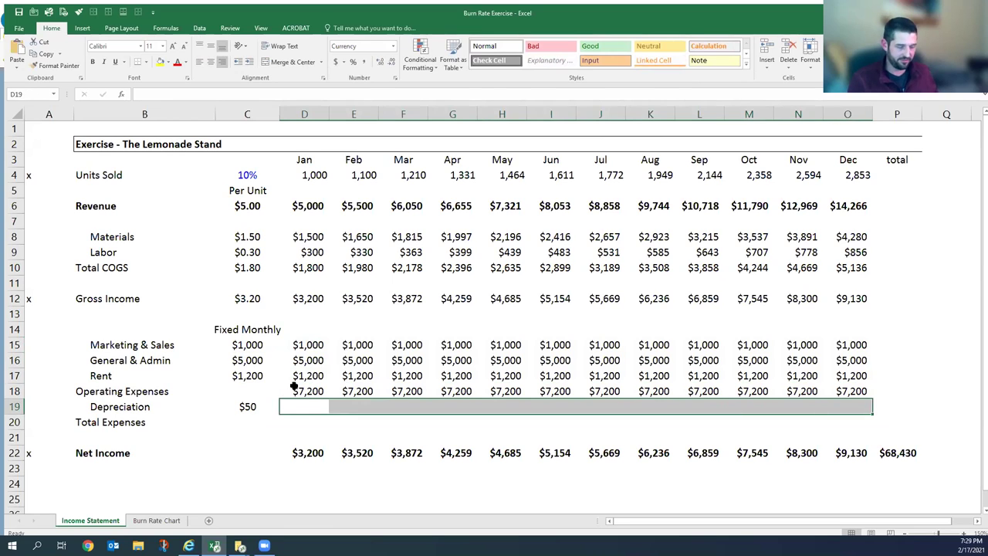
{"action": "type", "text": "="}
{"action": "key", "text": "Left"}
{"action": "key", "text": "ctrl+Return"}
Try filling Total Expenses for Jan through Dec (D20:O20) with =SUM(D19).
{"action": "key", "text": "Down"}
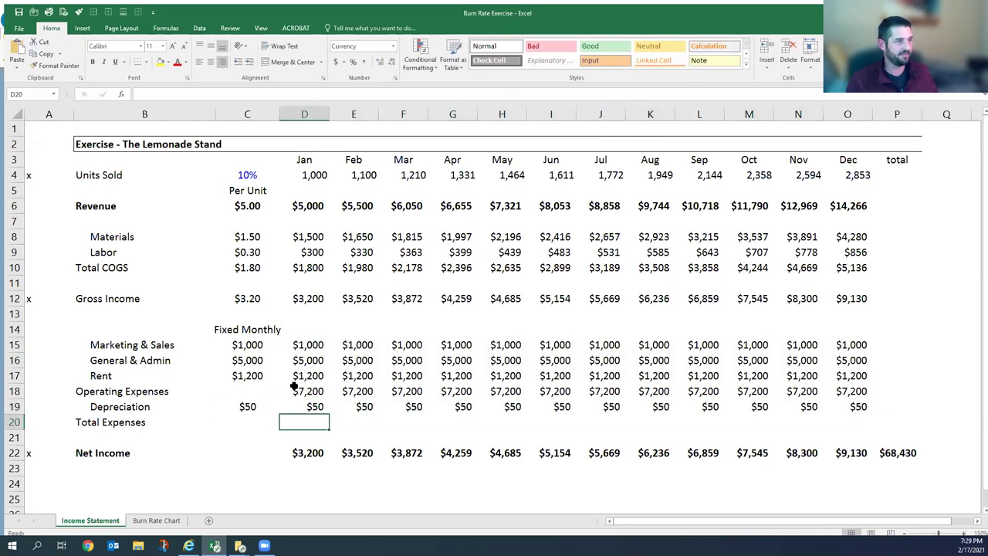
{"action": "key", "text": "shift+Right"}
{"action": "key", "text": "shift+Right"}
{"action": "key", "text": "shift+Right"}
{"action": "key", "text": "shift+Right"}
{"action": "key", "text": "shift+Right"}
{"action": "key", "text": "shift+Right"}
{"action": "key", "text": "shift+Right"}
{"action": "key", "text": "shift+Right"}
{"action": "key", "text": "shift+Right"}
{"action": "key", "text": "shift+Right"}
{"action": "key", "text": "shift+Right"}
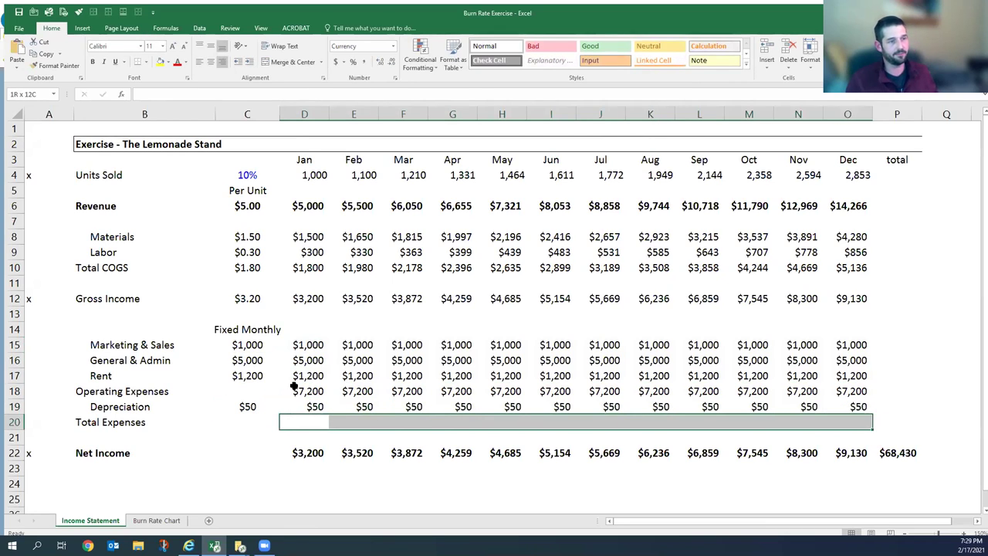
{"action": "type", "text": "=sum("}
{"action": "key", "text": "Up"}
{"action": "key", "text": "ctrl+Return"}
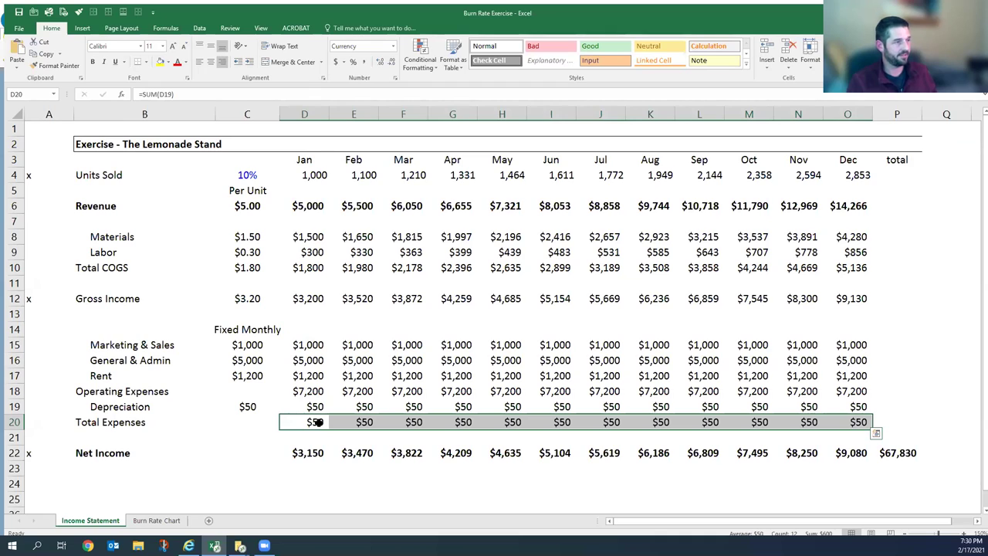
Fill Total Expenses for Jan through Dec (D20:O20) with =D18+D19, adding Operating Expenses and Depreciation.
{"action": "type", "text": "="}
{"action": "key", "text": "Up"}
{"action": "key", "text": "Up"}
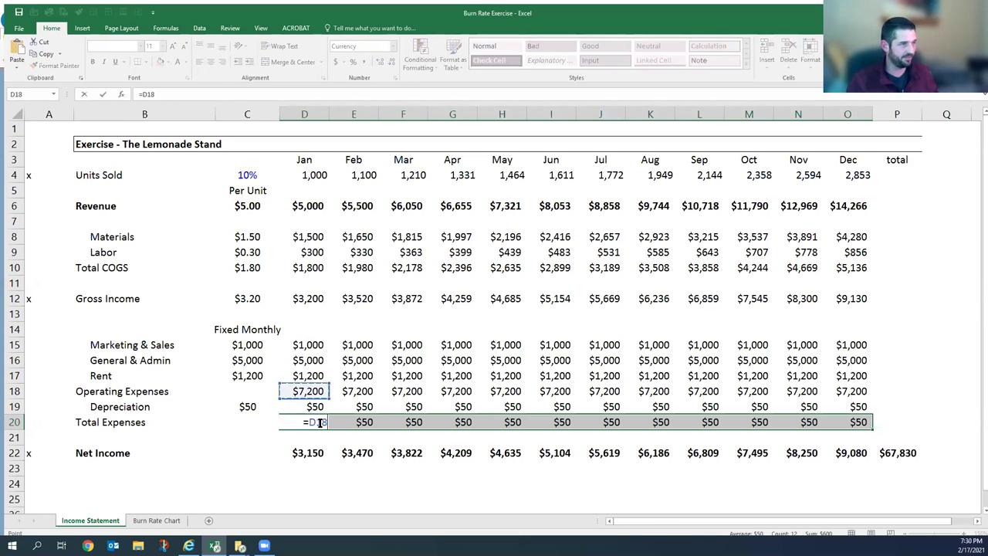
{"action": "type", "text": "+"}
{"action": "key", "text": "Up"}
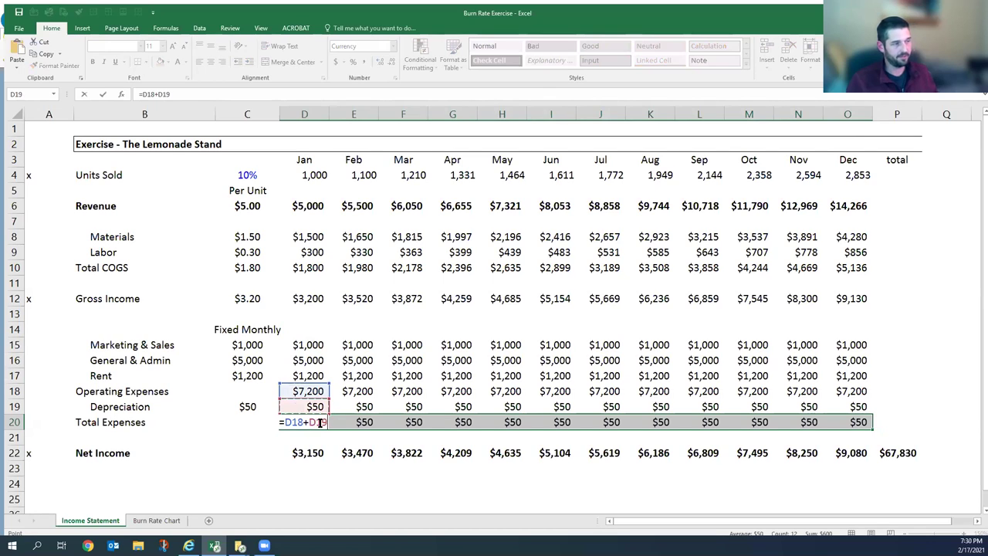
{"action": "key", "text": "ctrl+Return"}
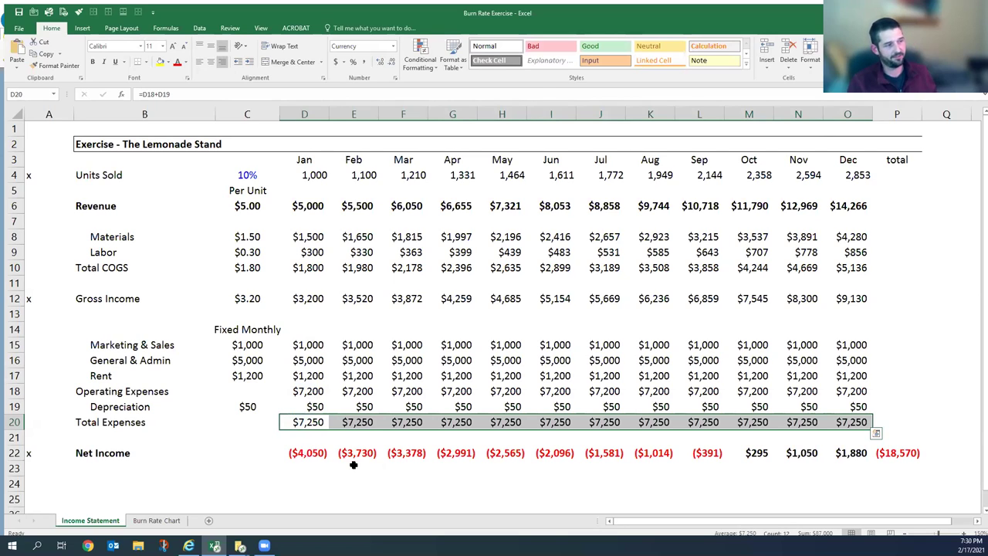
{"action": "left_click", "coordinate": [806, 419]}
{"action": "left_click", "coordinate": [806, 407]}
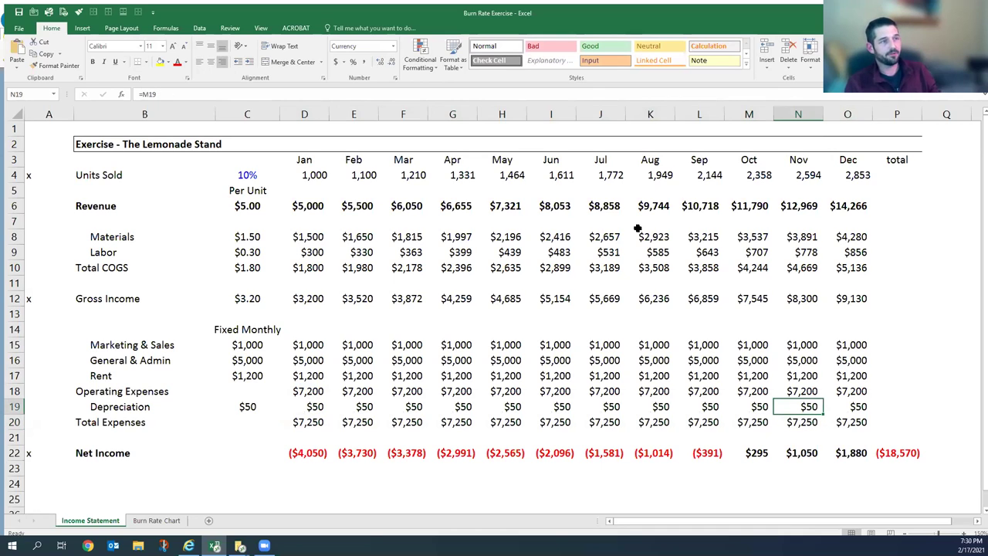
{"action": "left_click", "coordinate": [152, 14]}
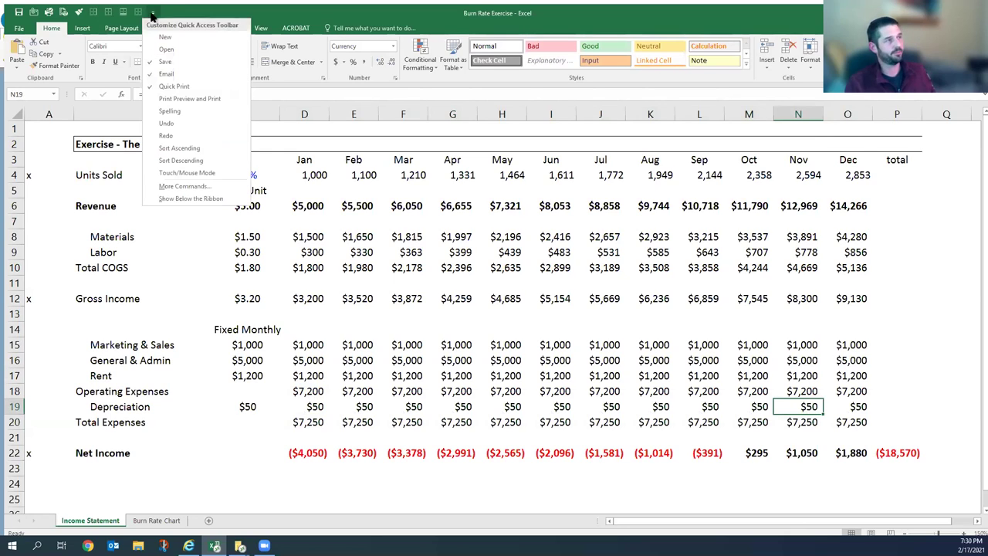
{"action": "left_click", "coordinate": [152, 13]}
{"action": "left_click", "coordinate": [197, 256]}
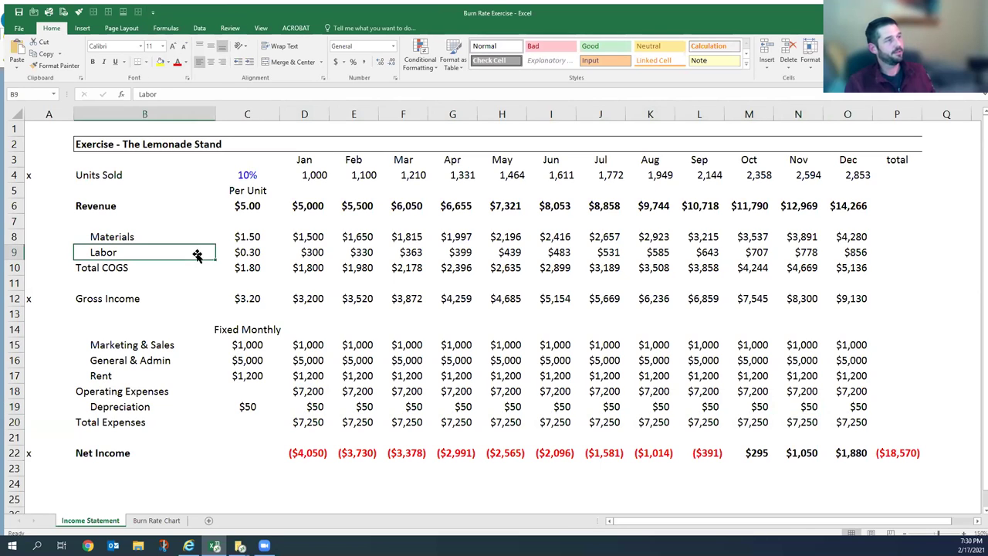
{"action": "left_click", "coordinate": [171, 194]}
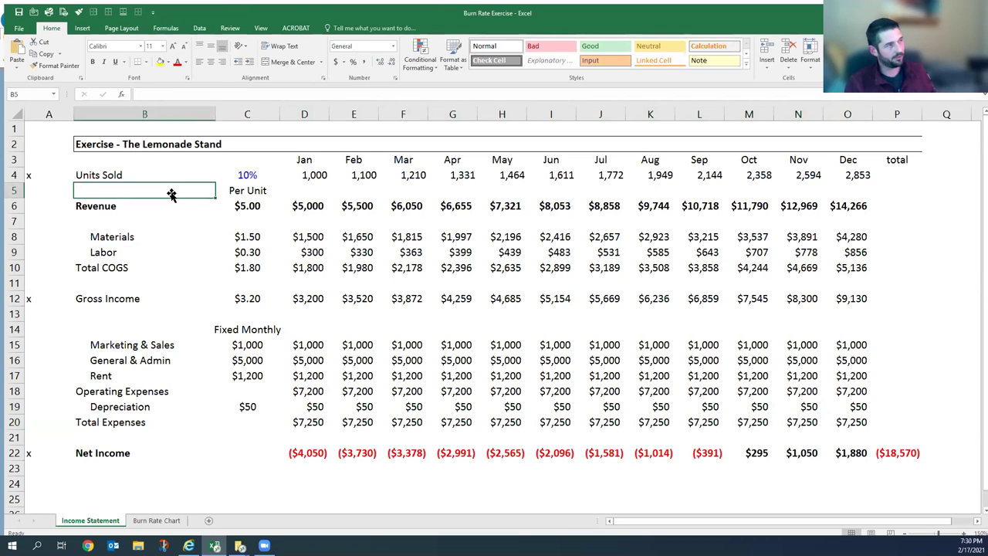
{"action": "key", "text": "alt"}
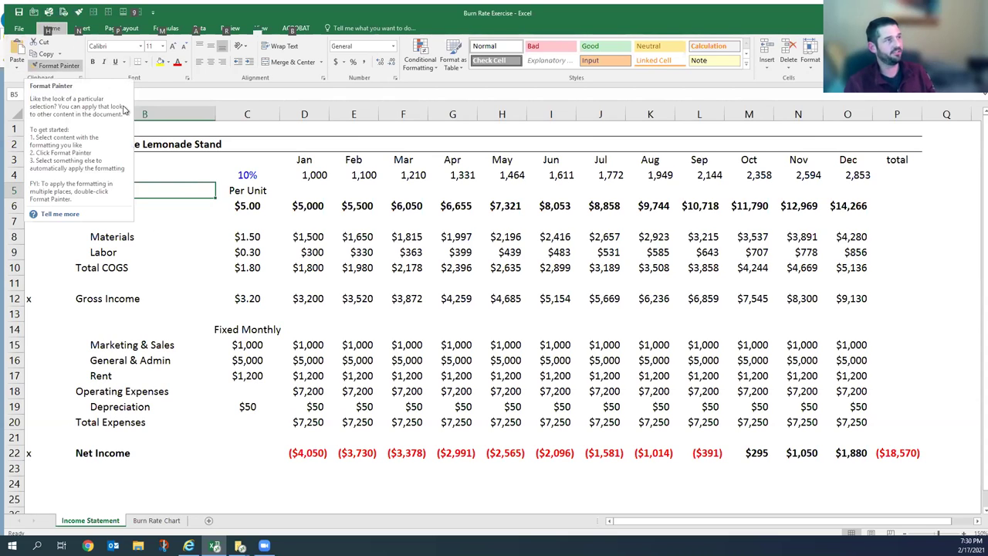
{"action": "key", "text": "h"}
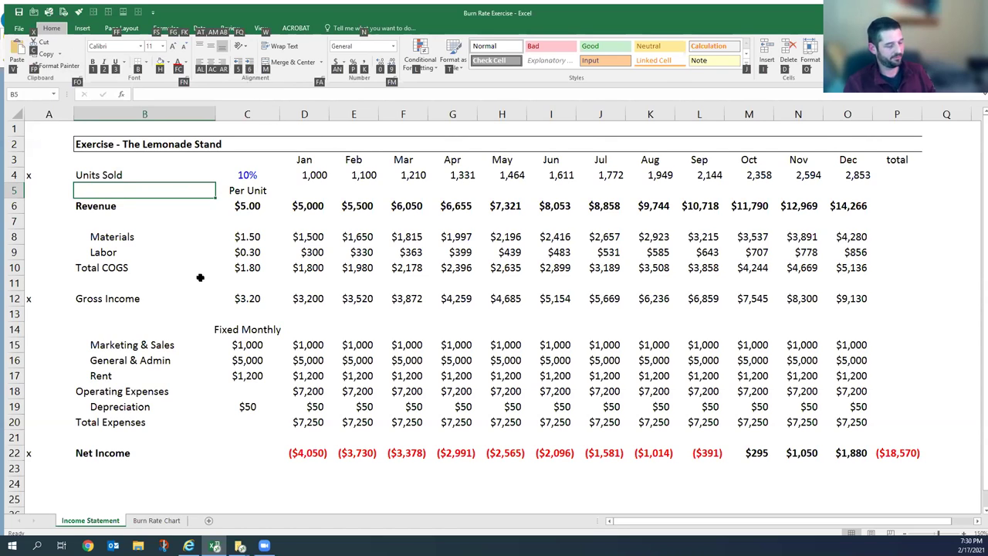
{"action": "key", "text": "Escape"}
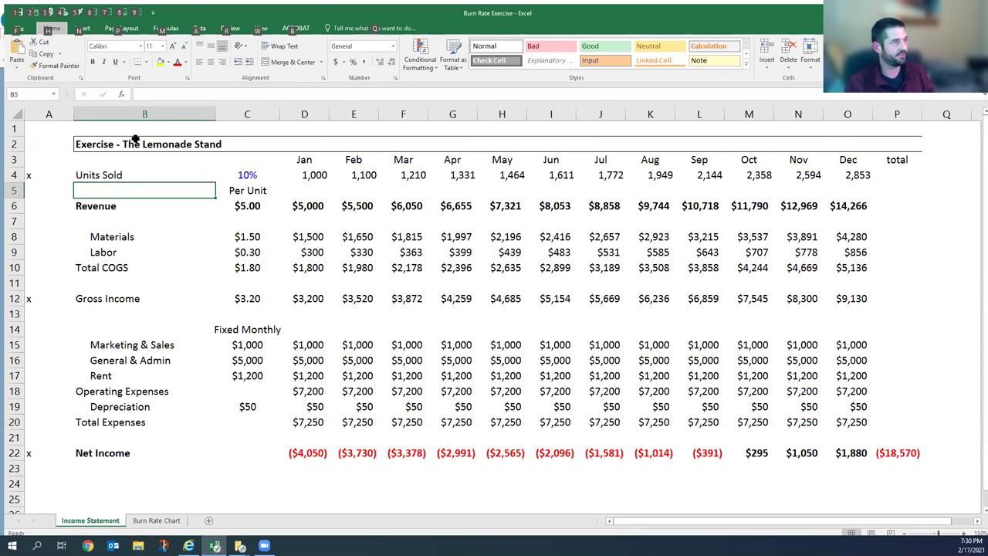
Merge and center the title "Exercise - The Lemonade Stand" across B2:P2.
{"action": "left_click_drag", "start_coordinate": [86, 142], "coordinate": [892, 148]}
{"action": "key", "text": "alt"}
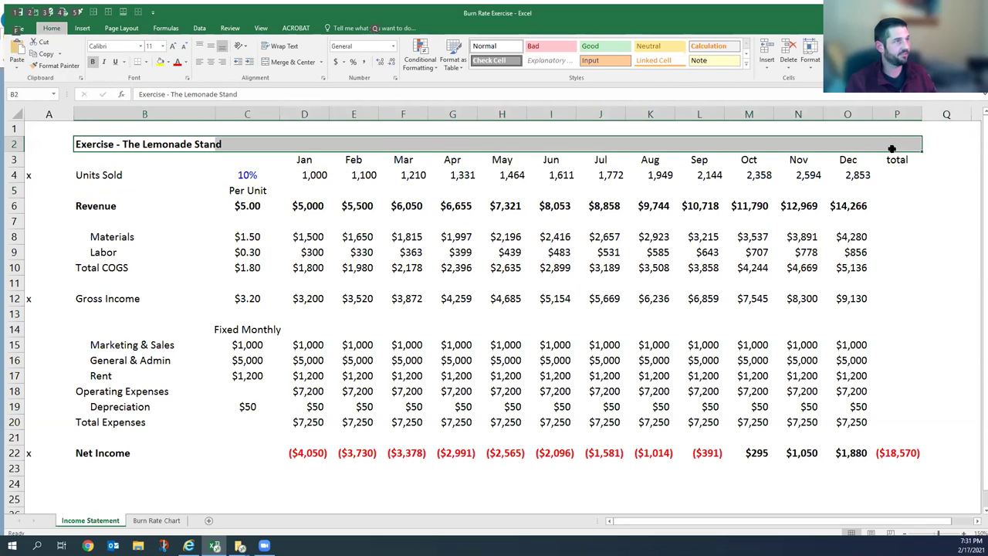
{"action": "key", "text": "h"}
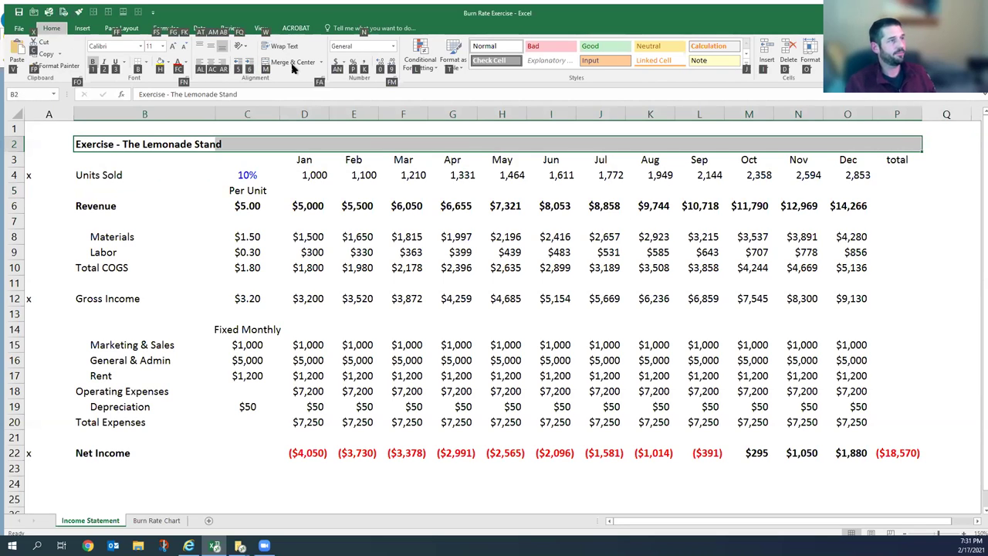
{"action": "key", "text": "m"}
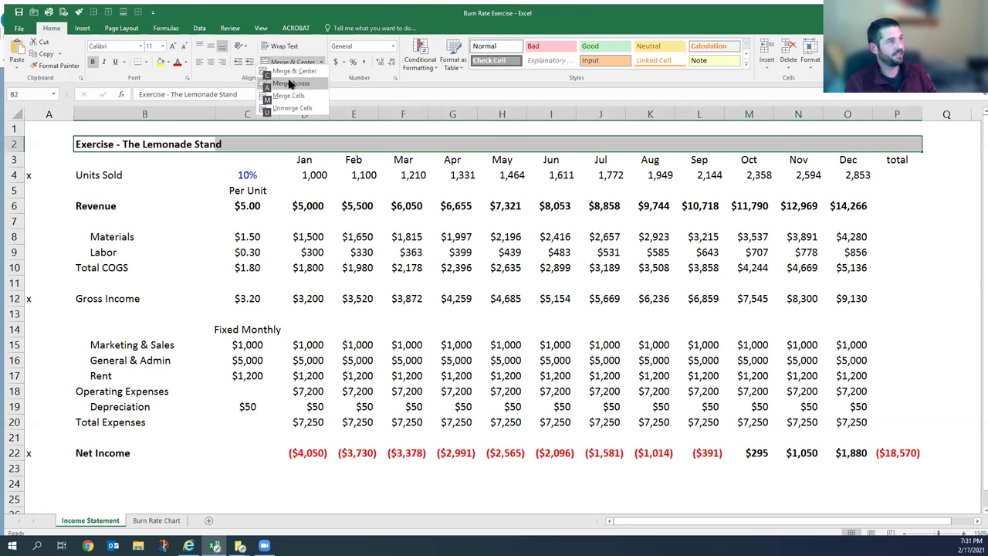
{"action": "key", "text": "c"}
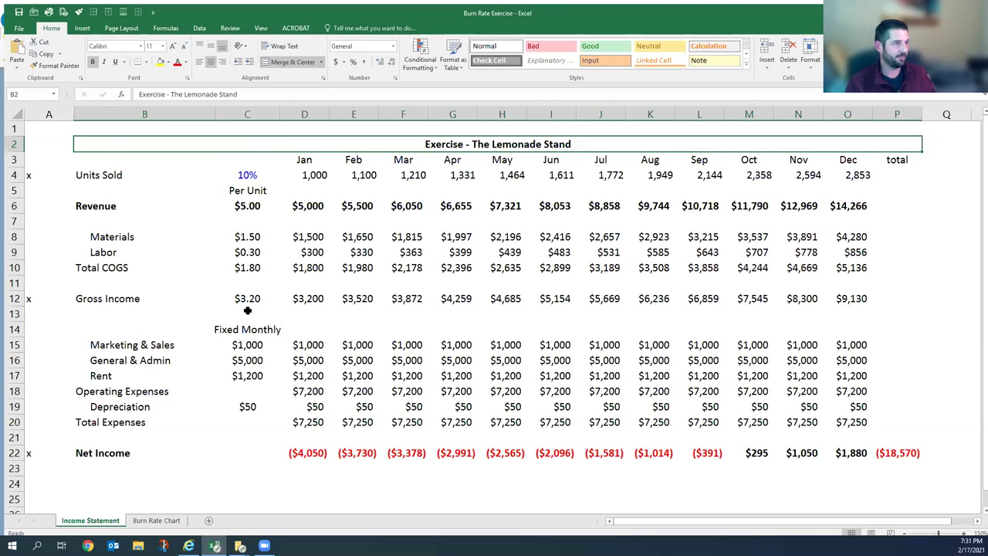
Add a top border to the Gross Income figures for Jan through Dec (D12:O12).
{"action": "left_click_drag", "start_coordinate": [249, 299], "coordinate": [276, 298]}
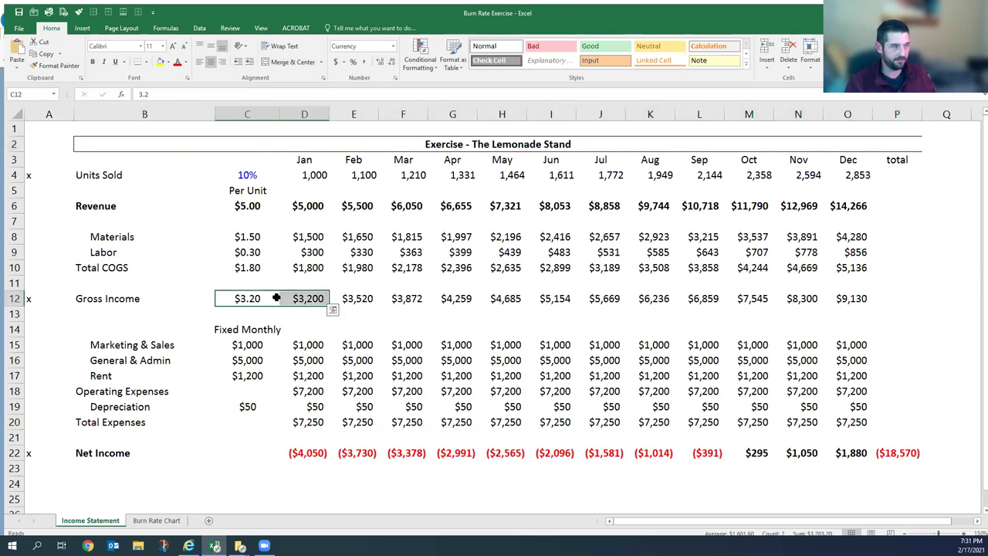
{"action": "key", "text": "Left"}
{"action": "key", "text": "Right"}
{"action": "key", "text": "Right"}
{"action": "key", "text": "ctrl+shift+Right"}
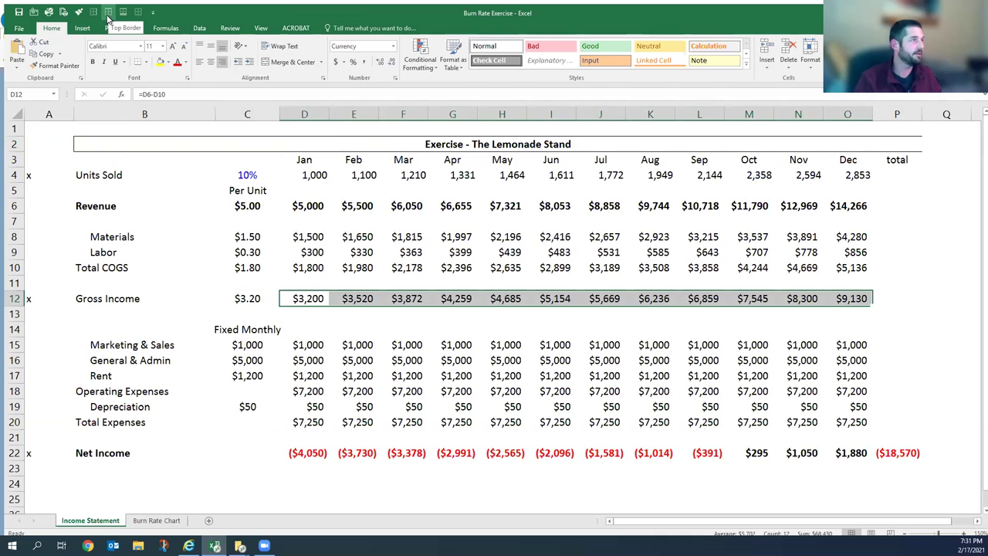
{"action": "key", "text": "alt"}
{"action": "key", "text": "7"}
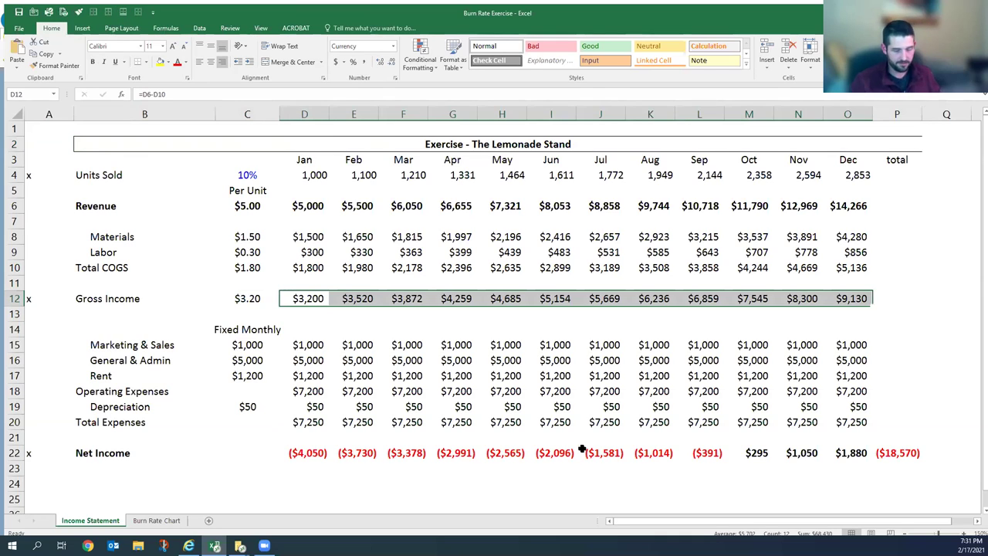
Add a top border to the Operating Expenses figures for Jan through Dec (D18:O18).
{"action": "key", "text": "Down"}
{"action": "key", "text": "Down"}
{"action": "key", "text": "Down"}
{"action": "key", "text": "Down"}
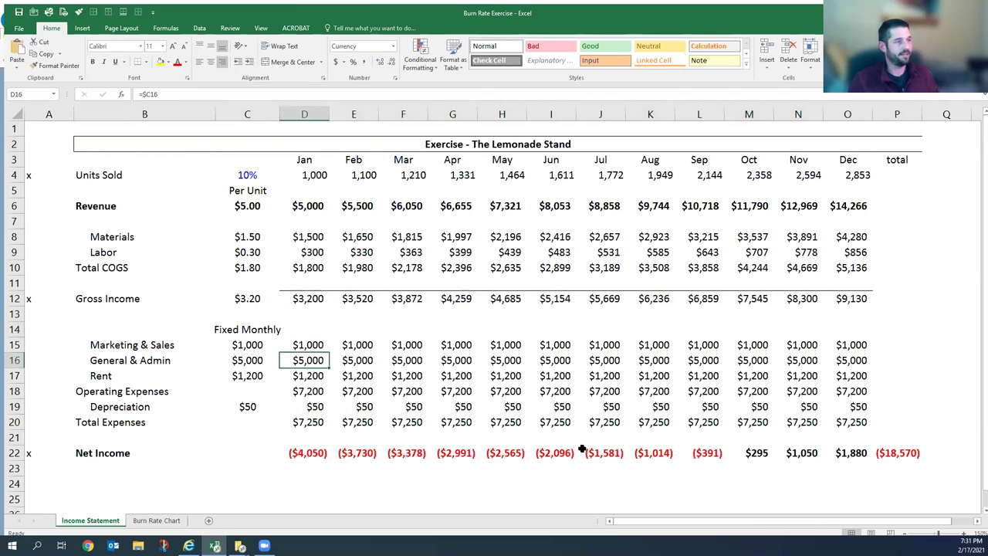
{"action": "key", "text": "Down"}
{"action": "key", "text": "Down"}
{"action": "key", "text": "ctrl+shift+Right"}
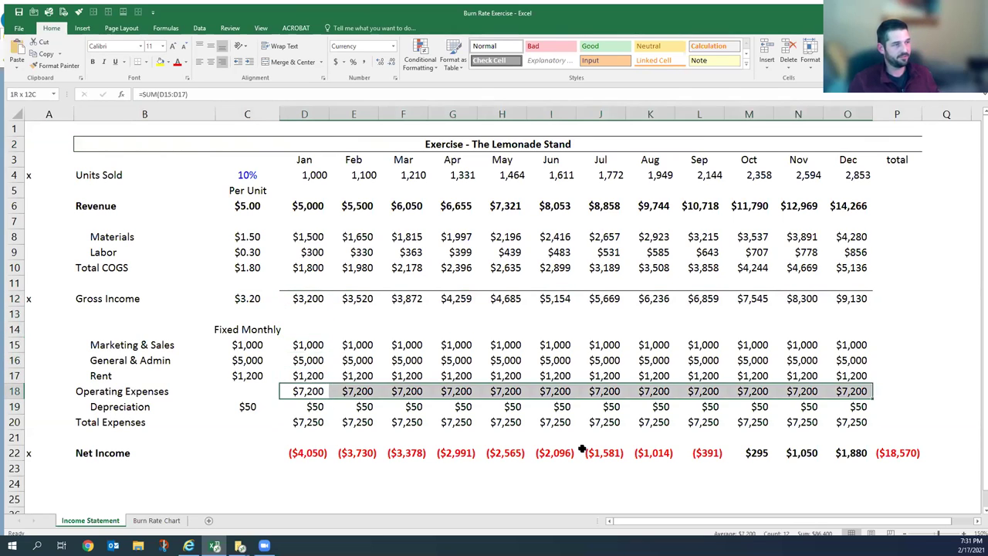
{"action": "key", "text": "ctrl+shift+Right"}
{"action": "key", "text": "ctrl+shift+Left"}
{"action": "key", "text": "ctrl+shift+Left"}
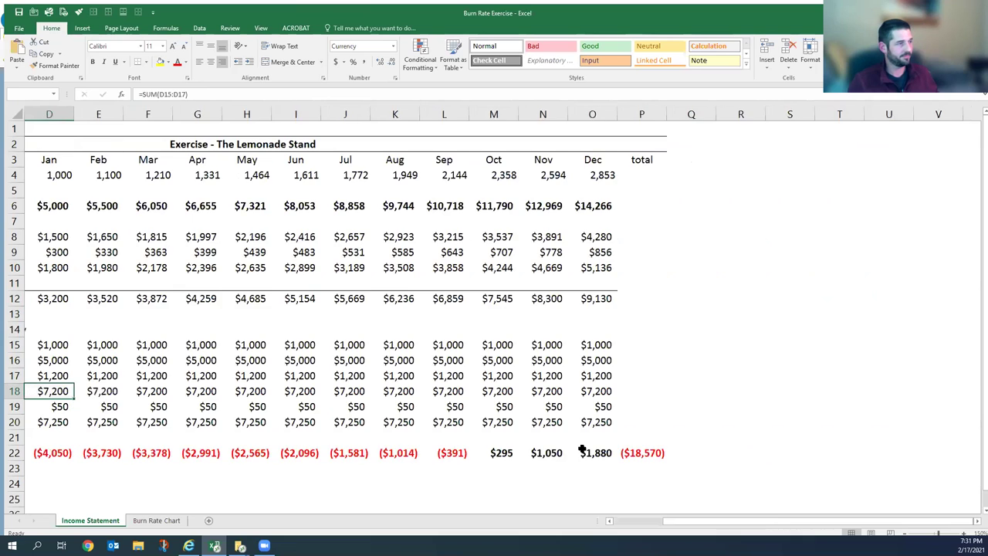
{"action": "key", "text": "ctrl+shift+Left"}
{"action": "key", "text": "shift+Right"}
{"action": "key", "text": "shift+Right"}
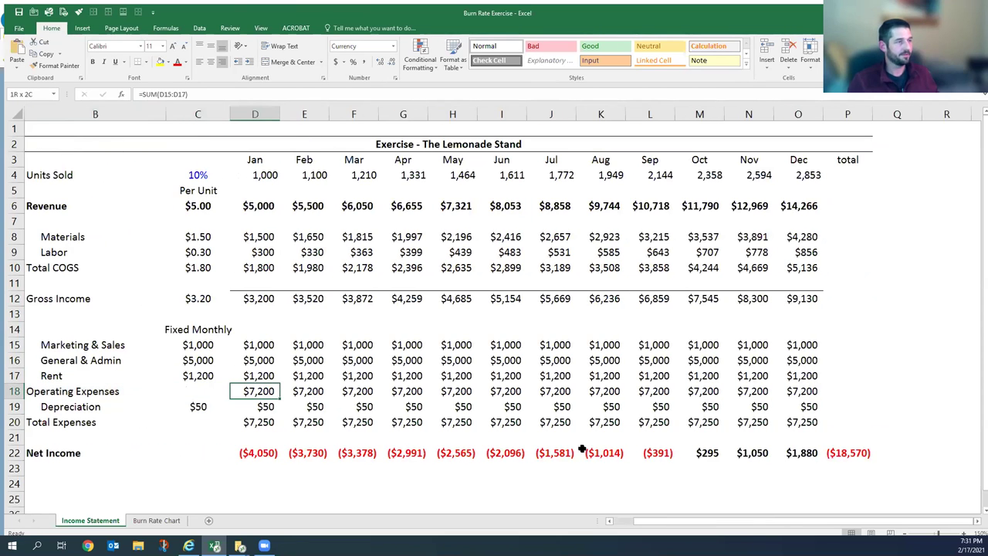
{"action": "key", "text": "ctrl+shift+Right"}
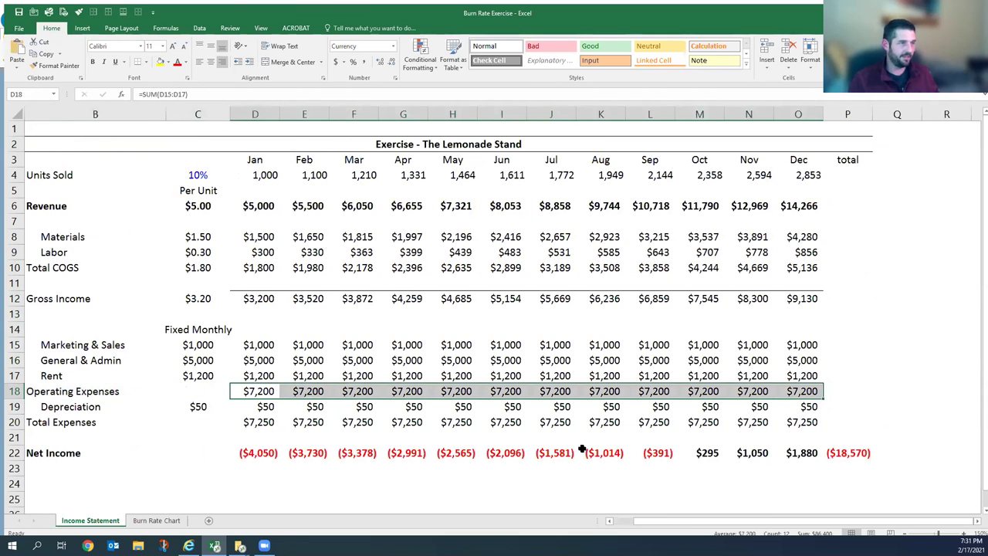
Add a top border to the Total Expenses figures for Jan through Dec (D20:O20).
{"action": "key", "text": "Down"}
{"action": "key", "text": "Down"}
{"action": "key", "text": "shift+Right"}
{"action": "key", "text": "shift+Right"}
{"action": "key", "text": "shift+Right"}
{"action": "key", "text": "shift+Right"}
{"action": "key", "text": "shift+Right"}
{"action": "key", "text": "shift+Right"}
{"action": "key", "text": "shift+Right"}
{"action": "key", "text": "shift+Right"}
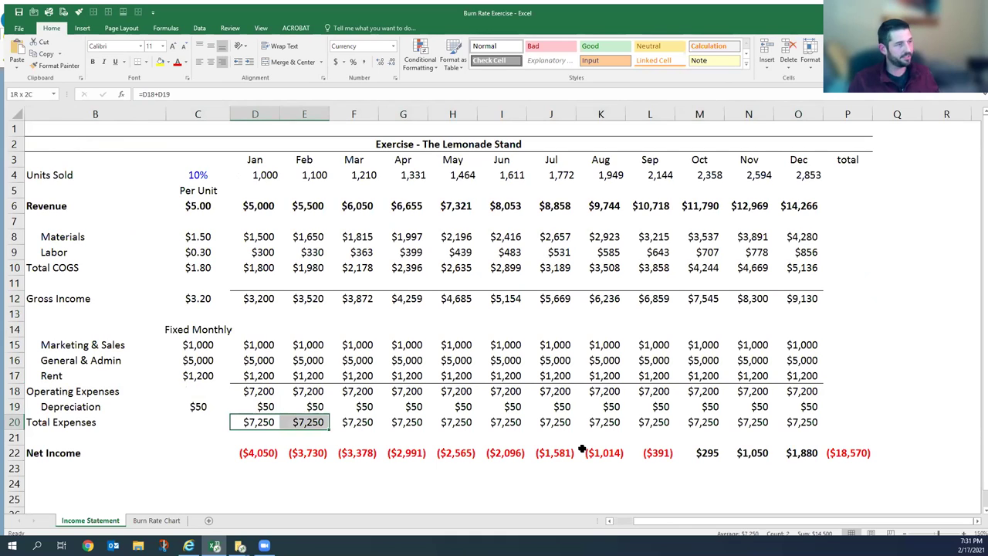
{"action": "key", "text": "shift+Right"}
{"action": "key", "text": "shift+Right"}
{"action": "key", "text": "shift+Right"}
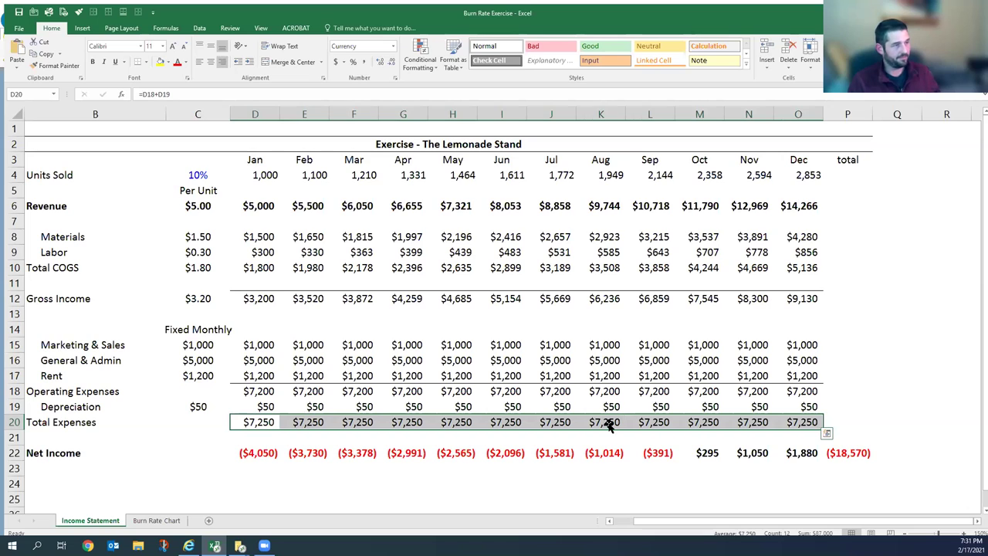
{"action": "key", "text": "Down"}
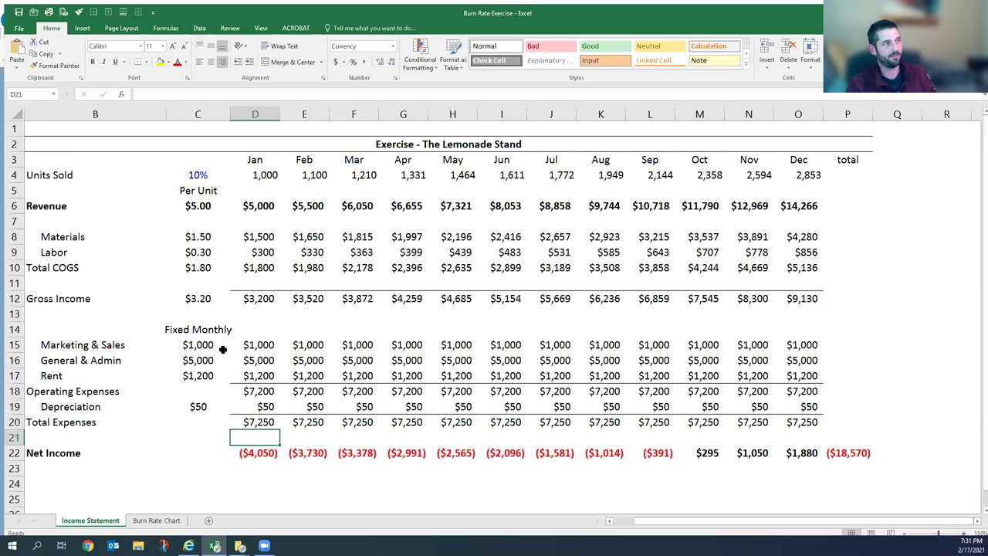
{"action": "left_click", "coordinate": [366, 371]}
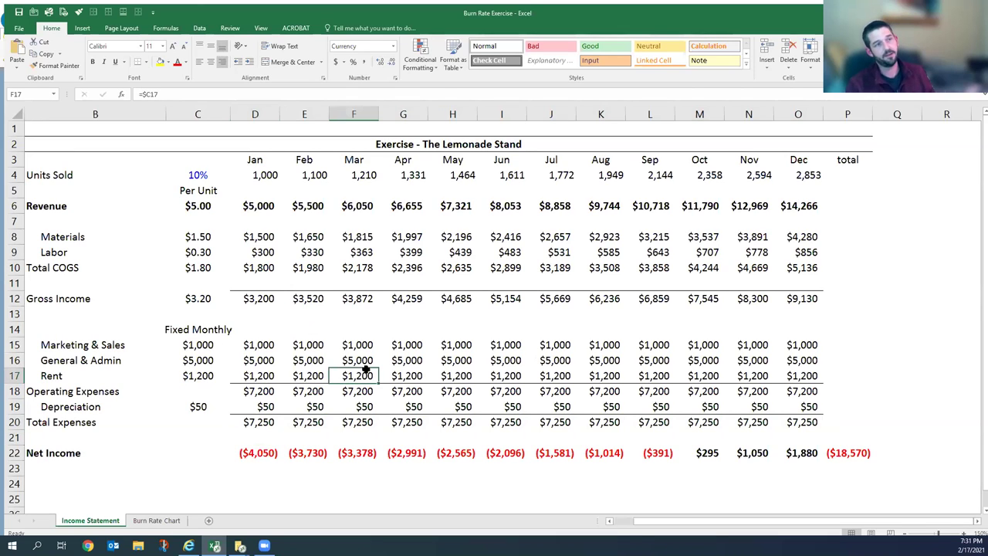
Fill the total column from Units Sold to Total Expenses (P4:P20) with AutoSum row totals, starting with =SUM(C4:O4).
{"action": "left_click", "coordinate": [852, 175]}
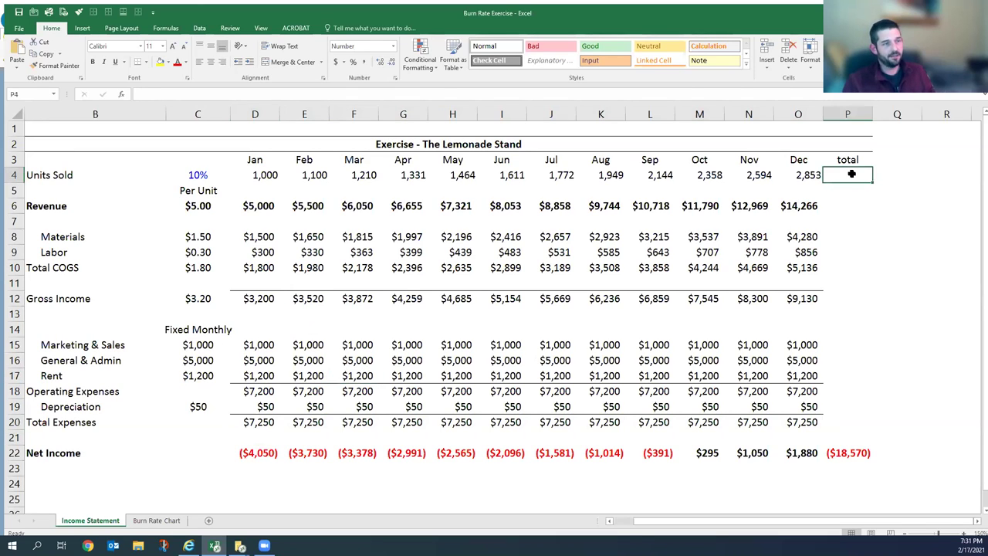
{"action": "key", "text": "shift+Down"}
{"action": "key", "text": "shift+Down"}
{"action": "key", "text": "shift+Down"}
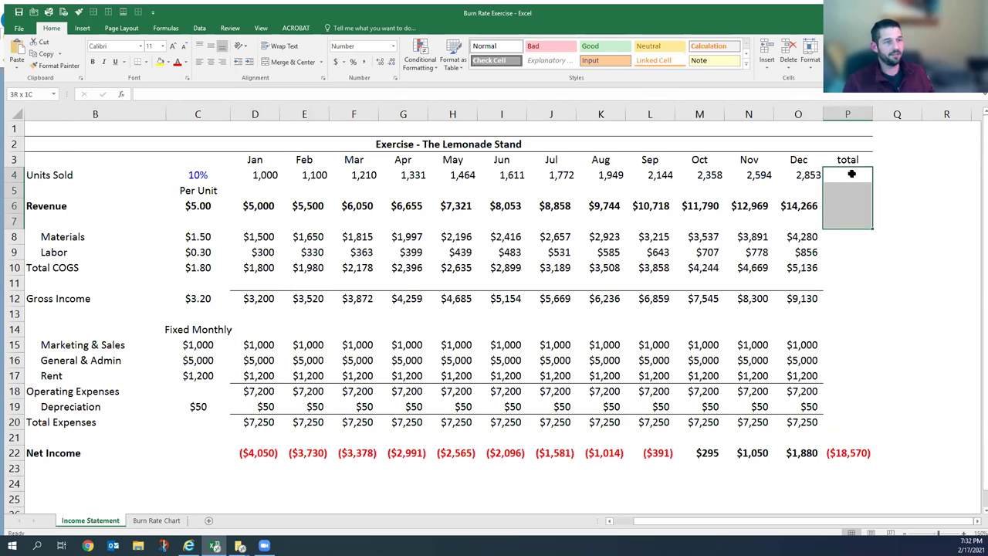
{"action": "key", "text": "shift+Down"}
{"action": "key", "text": "shift+Down"}
{"action": "key", "text": "shift+Down"}
{"action": "key", "text": "shift+Down"}
{"action": "key", "text": "shift+Down"}
{"action": "key", "text": "shift+Down"}
{"action": "key", "text": "shift+Down"}
{"action": "key", "text": "shift+Down"}
{"action": "key", "text": "shift+Down"}
{"action": "key", "text": "shift+Down"}
{"action": "key", "text": "shift+Down"}
{"action": "key", "text": "shift+Down"}
{"action": "key", "text": "shift+Down"}
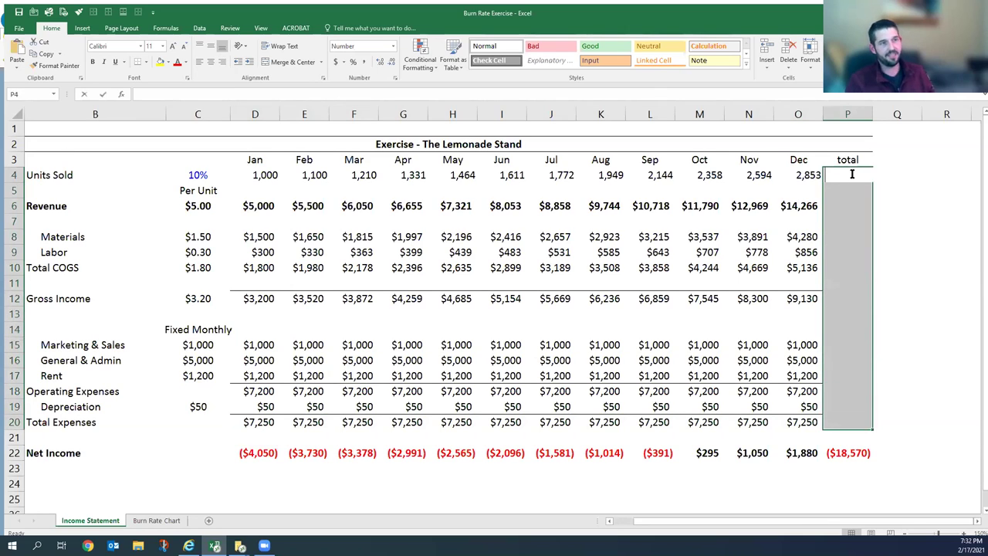
{"action": "key", "text": "alt+="}
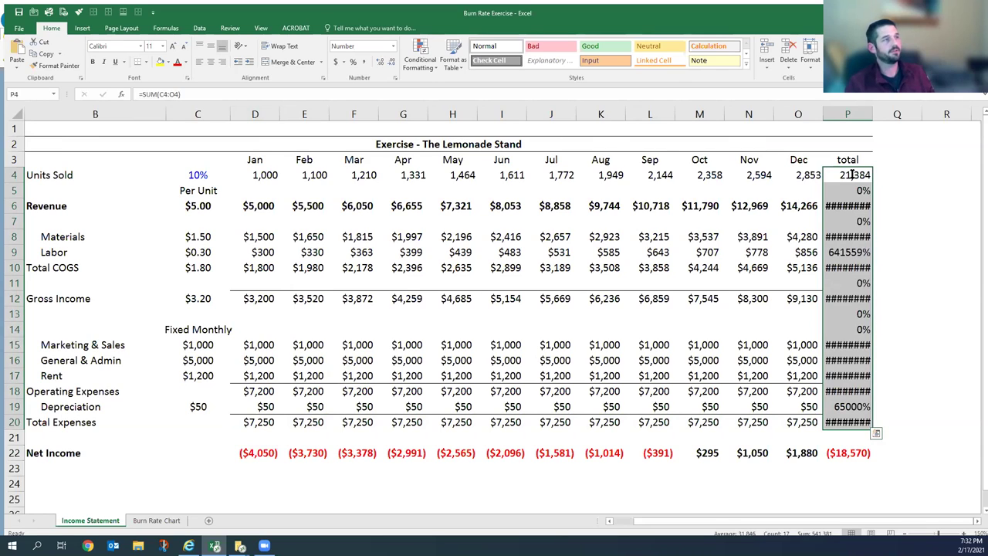
Format the totals in P4:P20 as dollar Accounting values with no decimal places.
{"action": "left_click", "coordinate": [341, 61]}
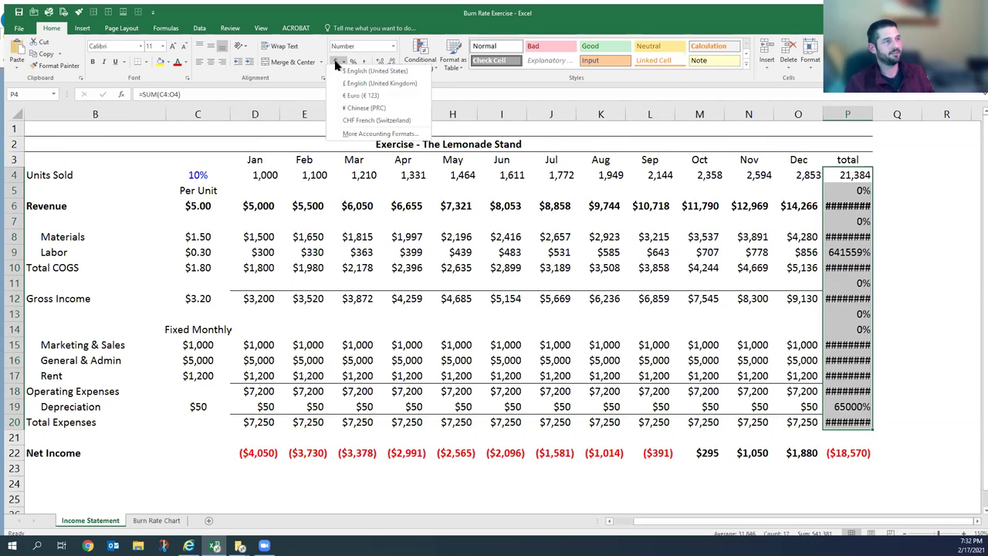
{"action": "left_click", "coordinate": [336, 62]}
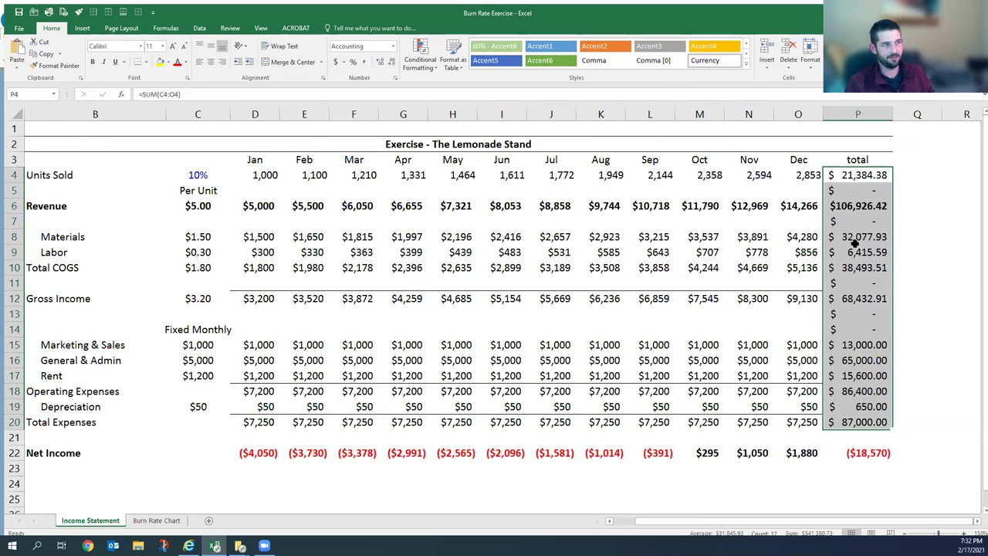
{"action": "left_click", "coordinate": [391, 62]}
{"action": "left_click", "coordinate": [392, 62]}
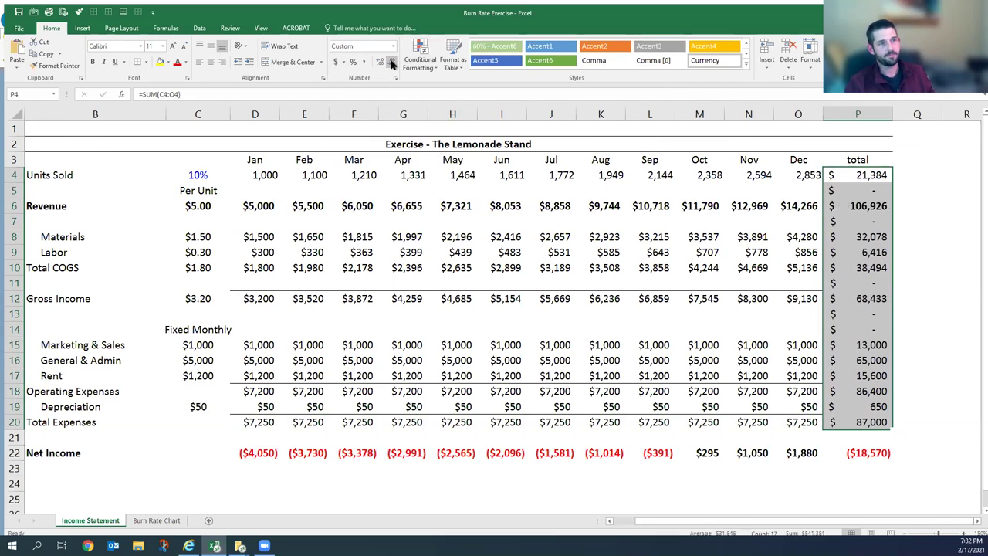
{"action": "left_click", "coordinate": [957, 328]}
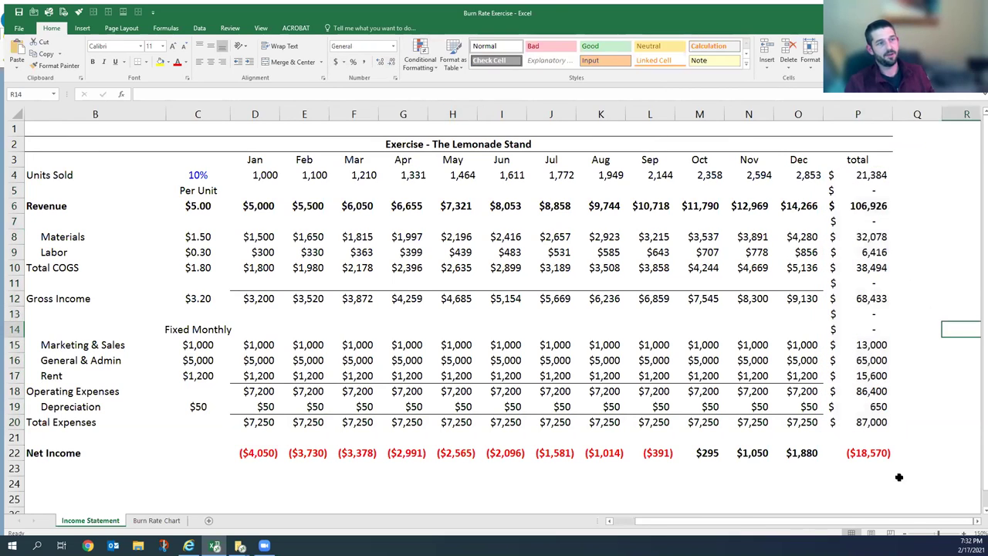
{"action": "left_click", "coordinate": [709, 477]}
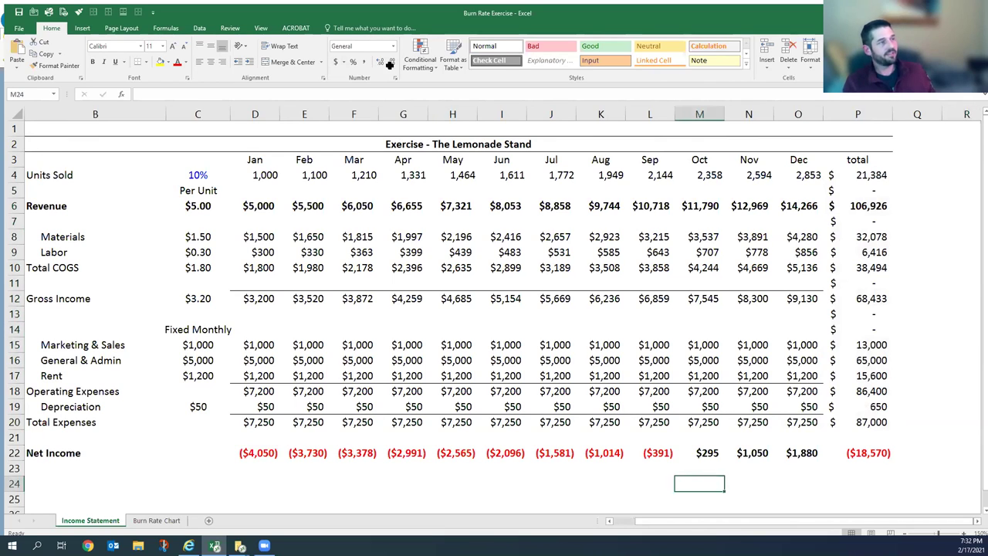
Examine the income statement's growth rate, unit price and January–December Net Income figures, and the table layout on the Burn Rate Chart sheet.
{"action": "left_click", "coordinate": [191, 177]}
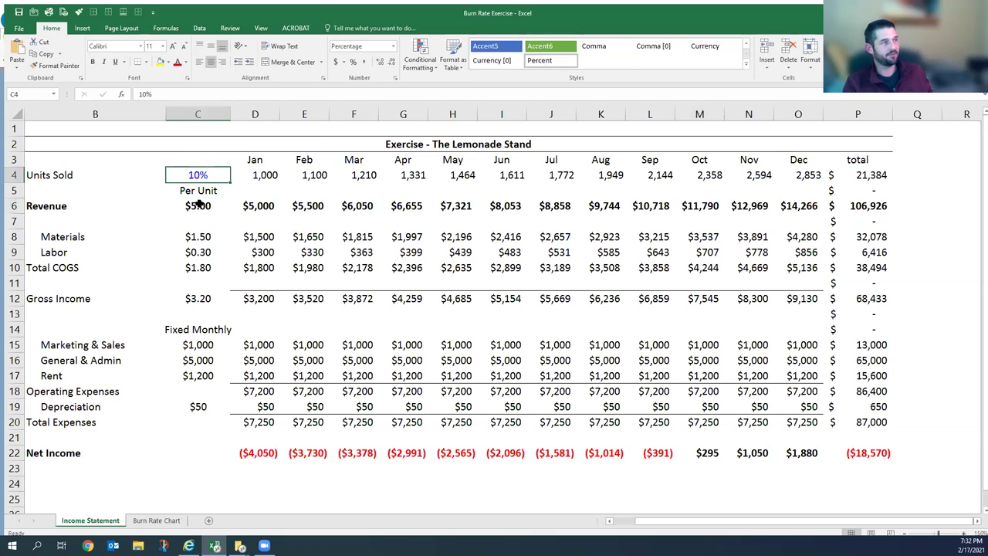
{"action": "left_click", "coordinate": [199, 204]}
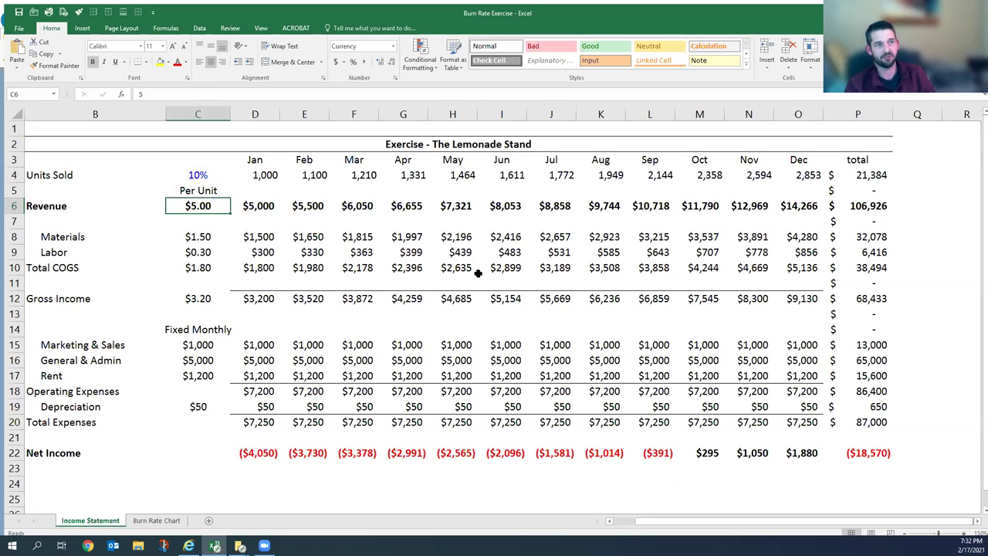
{"action": "left_click", "coordinate": [417, 280]}
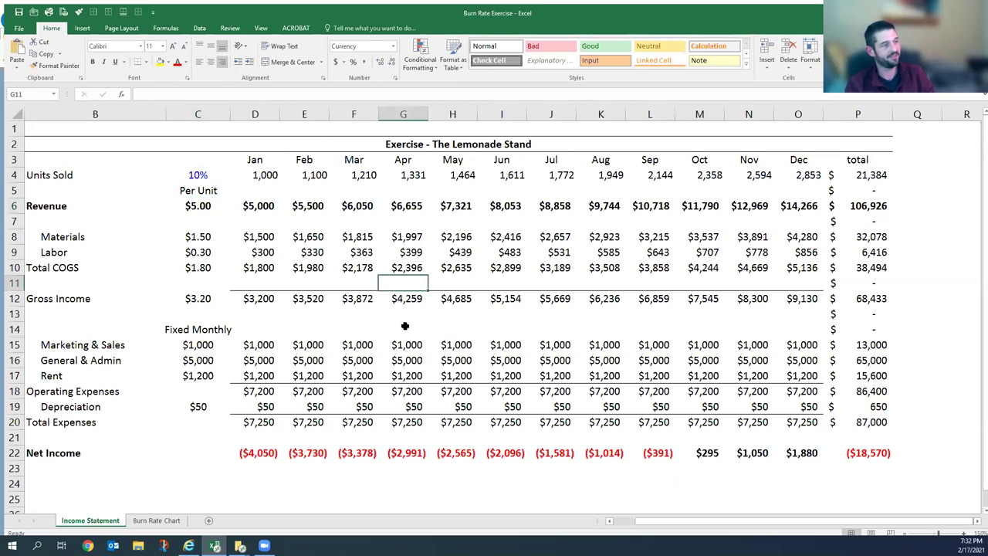
{"action": "left_click", "coordinate": [318, 479]}
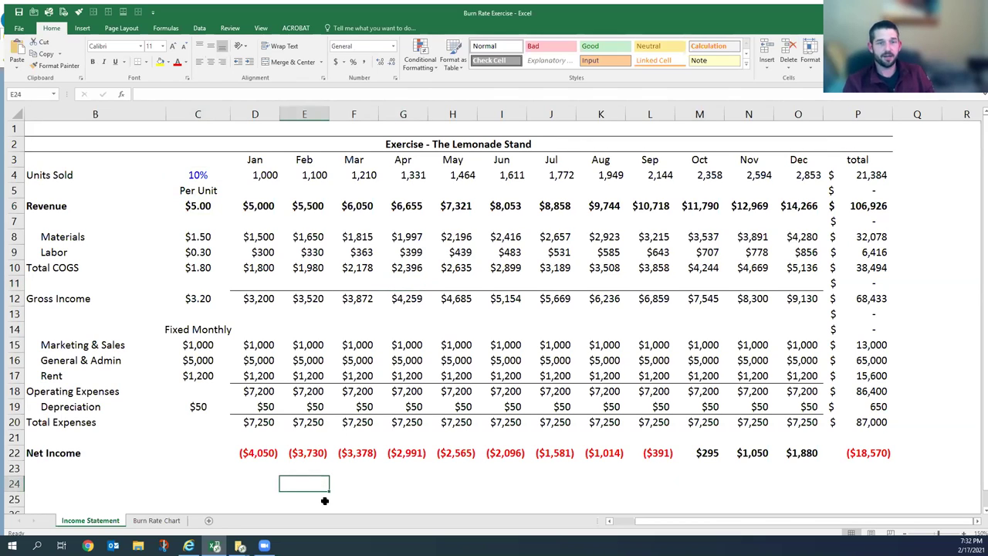
{"action": "left_click", "coordinate": [153, 521]}
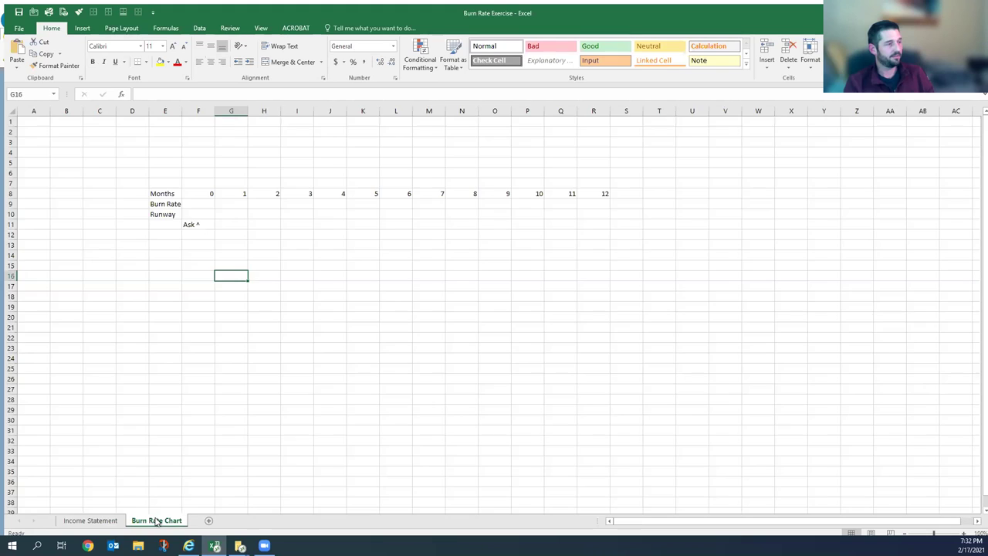
{"action": "left_click", "coordinate": [253, 326]}
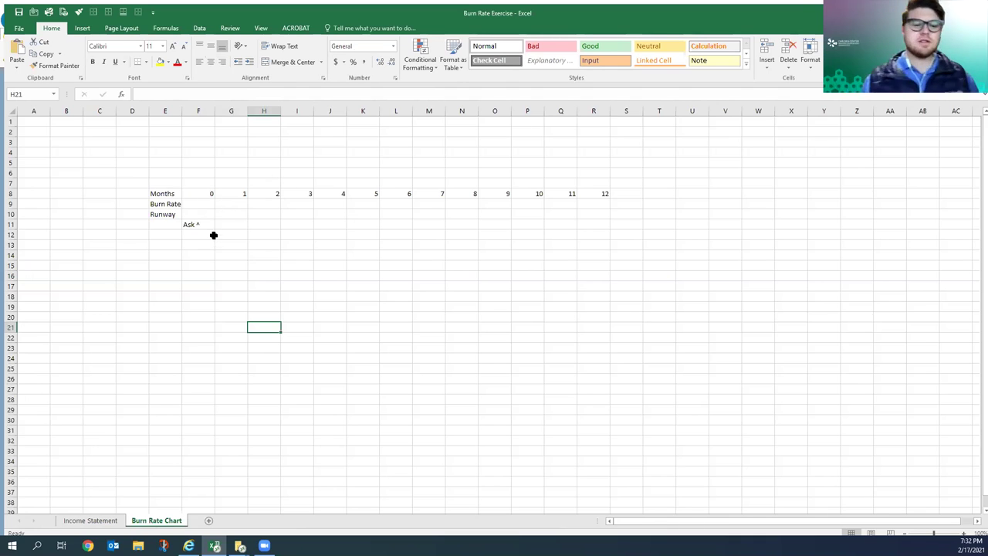
{"action": "scroll", "coordinate": [213, 236], "scroll_direction": "up", "scroll_amount": 2}
{"action": "scroll", "coordinate": [214, 235], "scroll_direction": "up", "scroll_amount": 1}
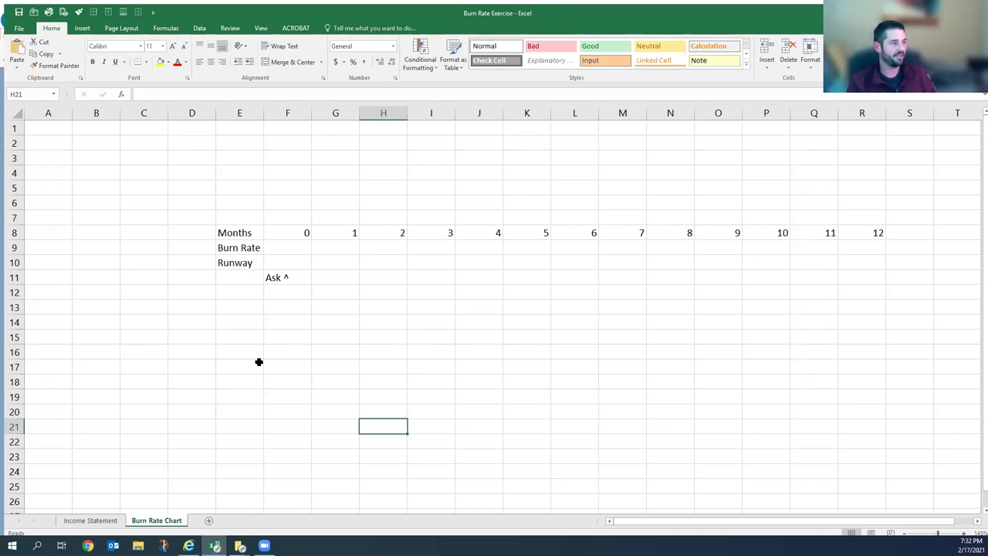
{"action": "left_click", "coordinate": [89, 522]}
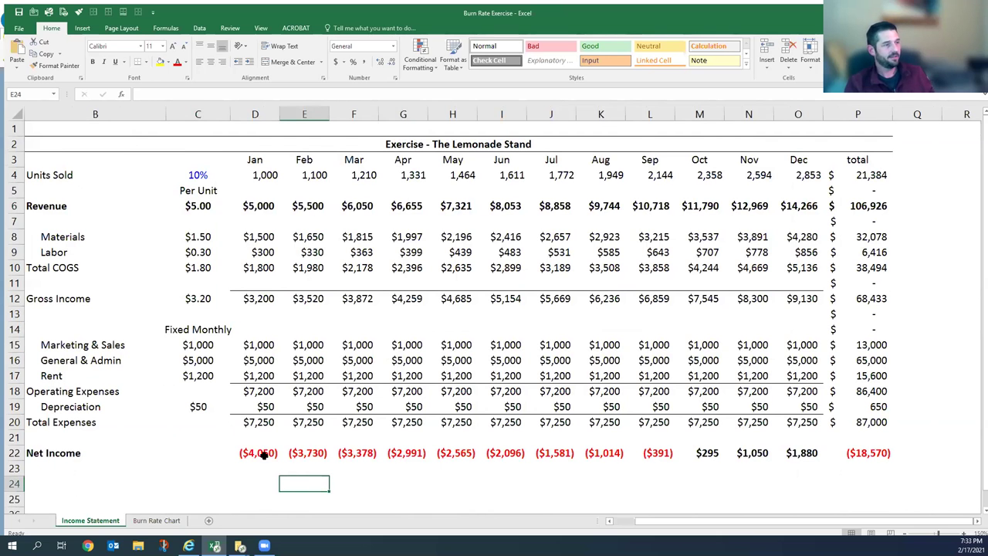
{"action": "left_click_drag", "start_coordinate": [264, 456], "coordinate": [656, 454]}
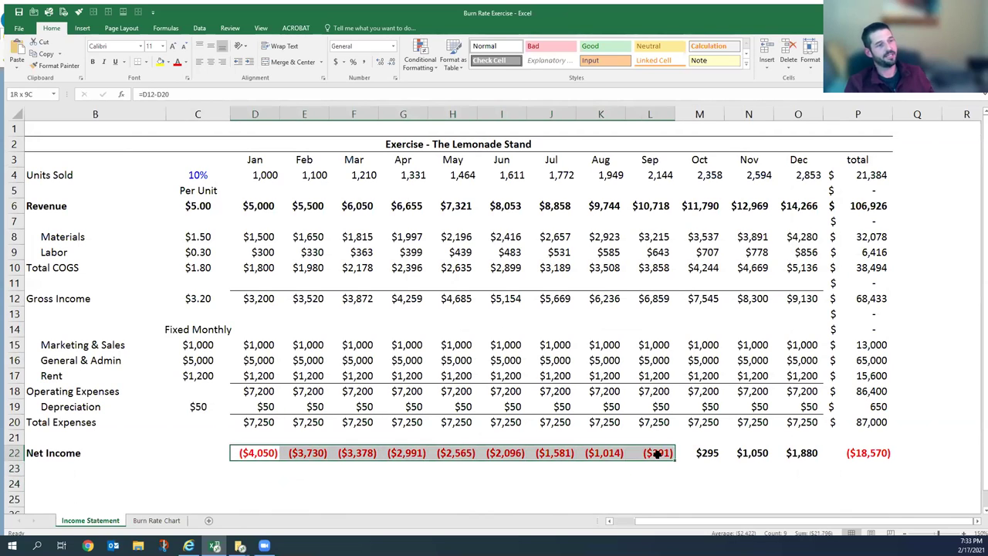
{"action": "left_click", "coordinate": [708, 454]}
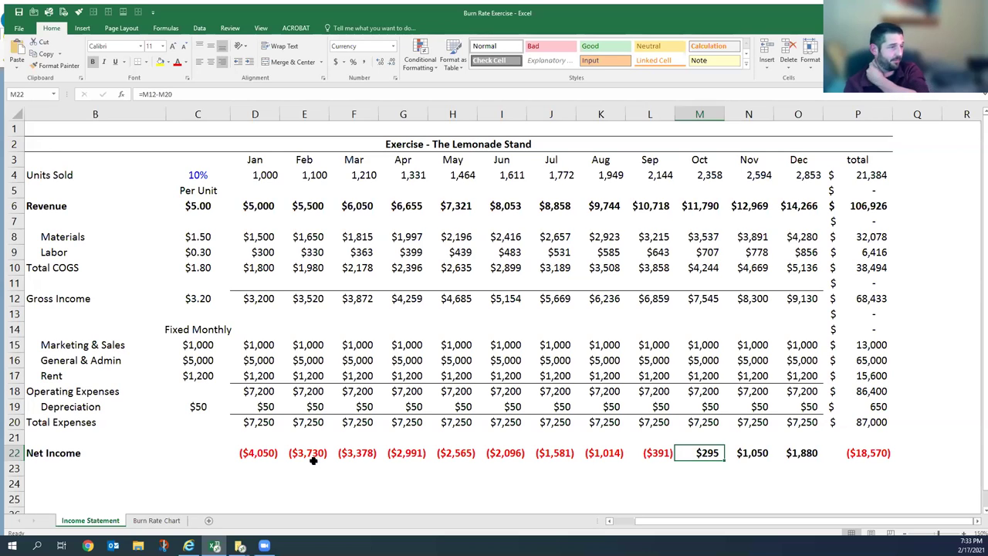
{"action": "left_click_drag", "start_coordinate": [244, 454], "coordinate": [675, 463]}
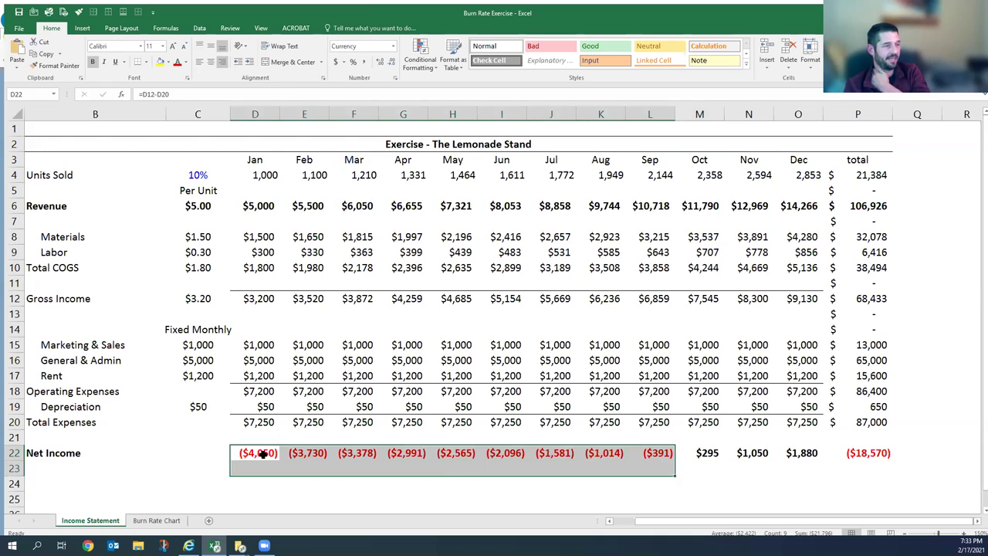
{"action": "left_click", "coordinate": [347, 498]}
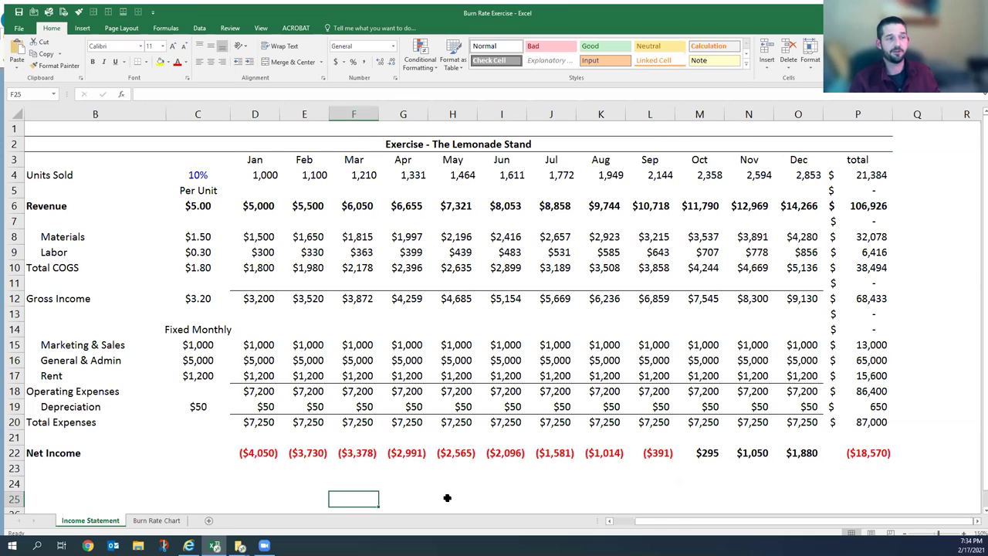
Fill the Burn Rate row for months 1 to 12 (G9:R9) on the Burn Rate Chart sheet with the monthly net income, using ='Income Statement'!D22.
{"action": "left_click", "coordinate": [173, 521]}
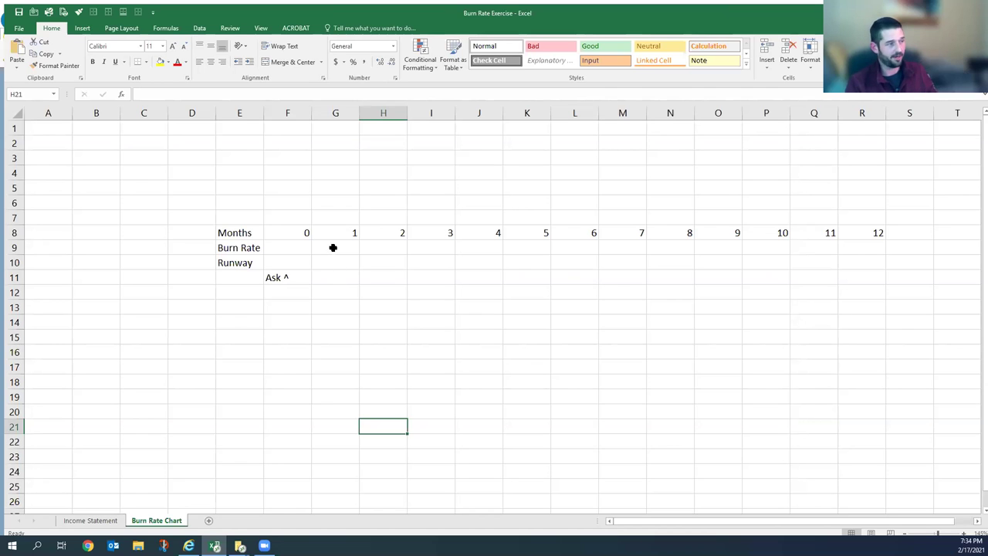
{"action": "left_click", "coordinate": [90, 520]}
{"action": "left_click", "coordinate": [156, 521]}
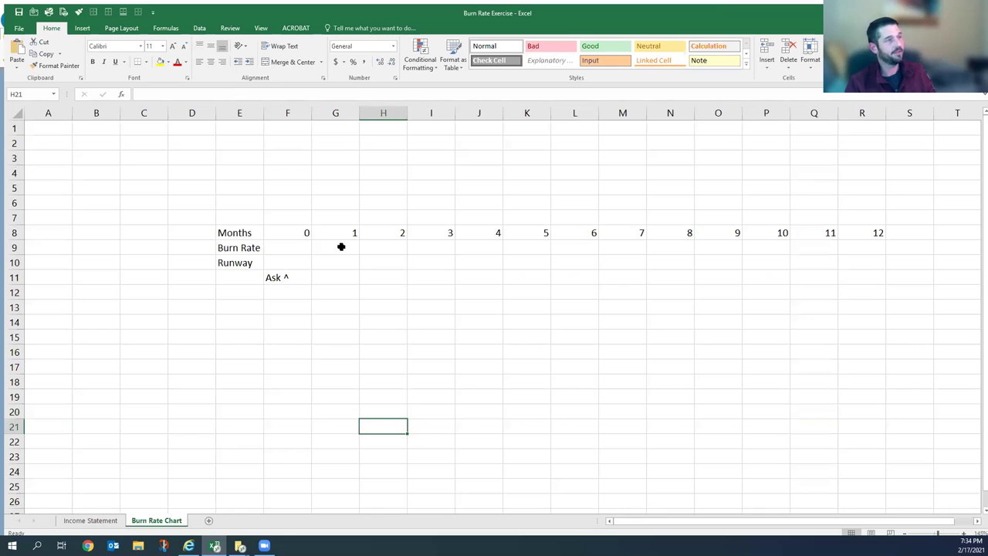
{"action": "left_click", "coordinate": [341, 247]}
{"action": "left_click_drag", "start_coordinate": [341, 246], "coordinate": [871, 246]}
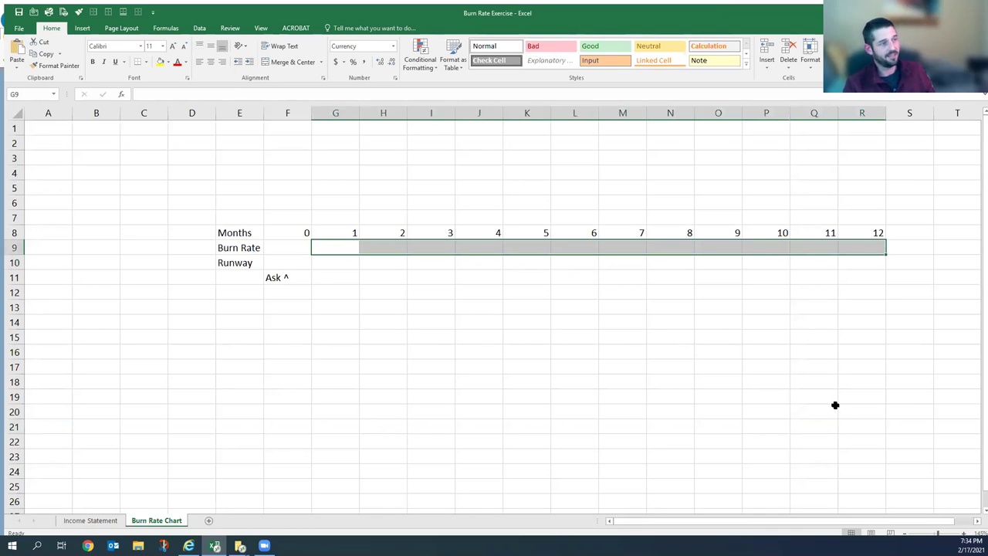
{"action": "type", "text": "="}
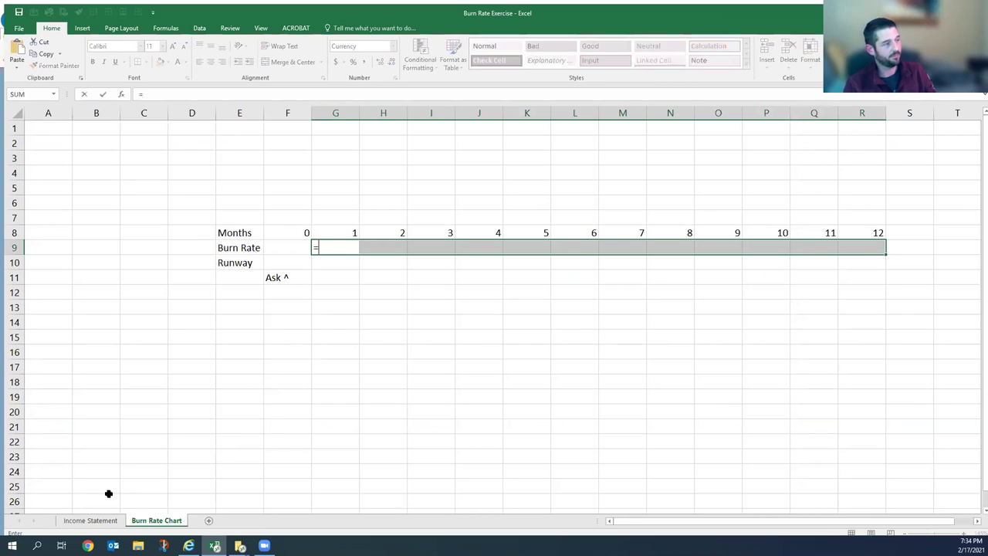
{"action": "left_click", "coordinate": [91, 521]}
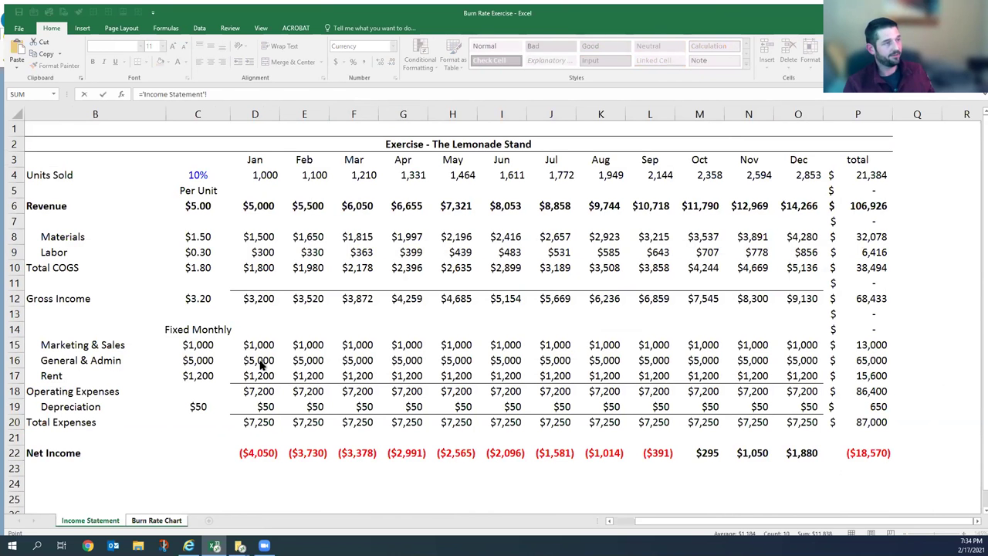
{"action": "left_click", "coordinate": [257, 453]}
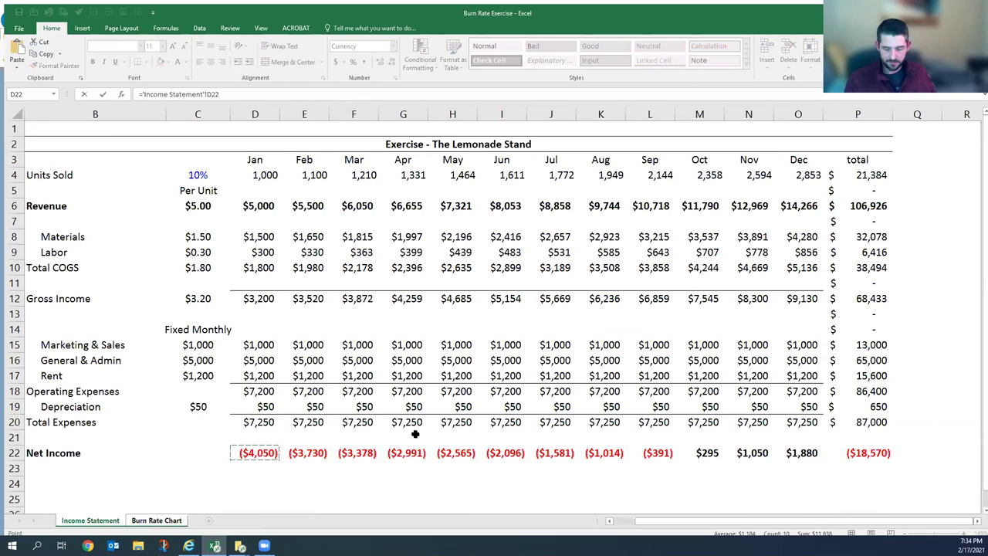
{"action": "key", "text": "ctrl+Return"}
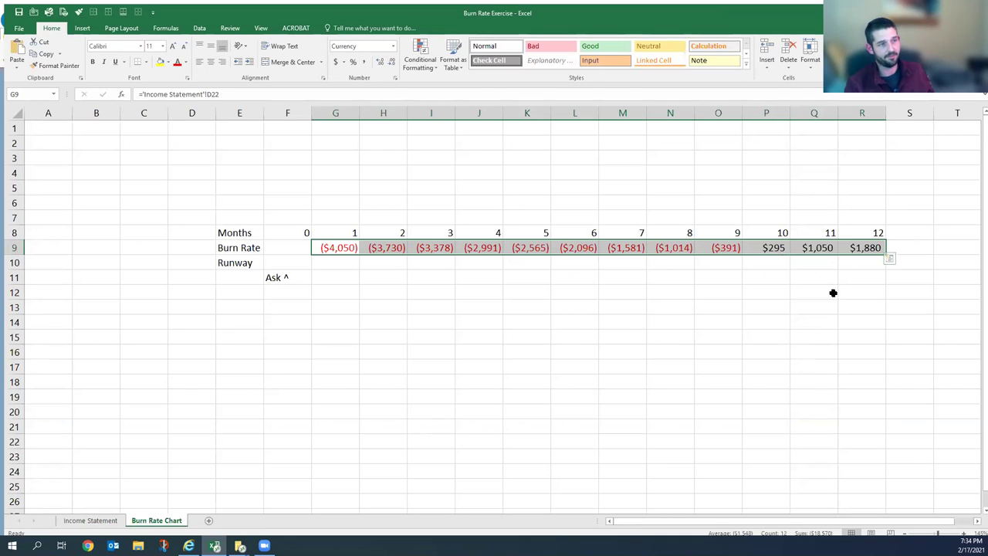
Enter 20000 as the month 0 Runway amount in F10, above the Ask label.
{"action": "left_click", "coordinate": [338, 264]}
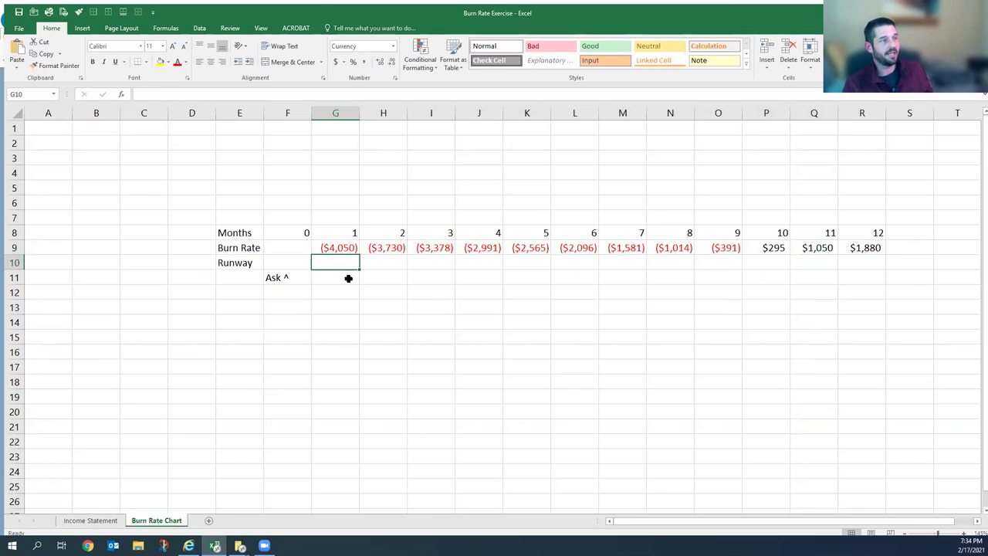
{"action": "left_click", "coordinate": [294, 265]}
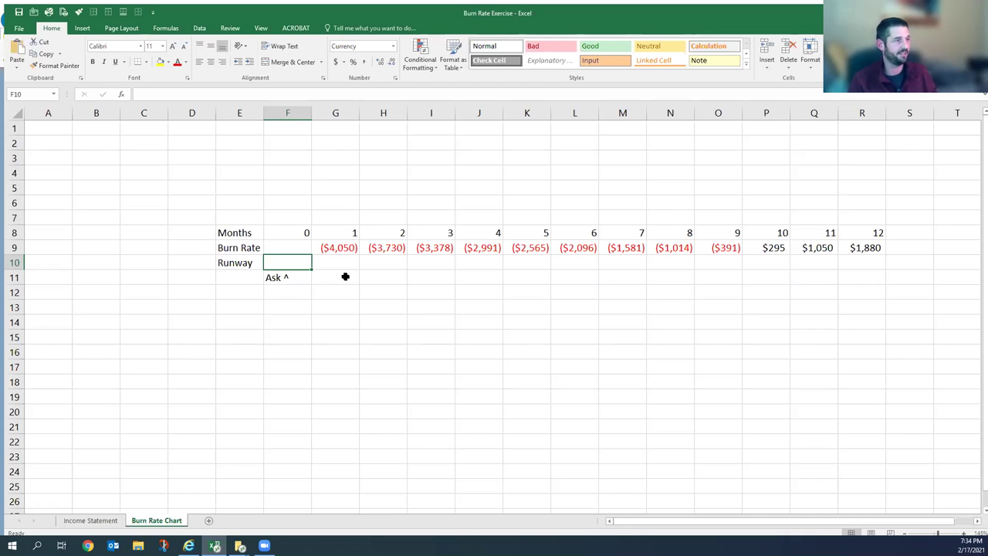
{"action": "type", "text": "20000"}
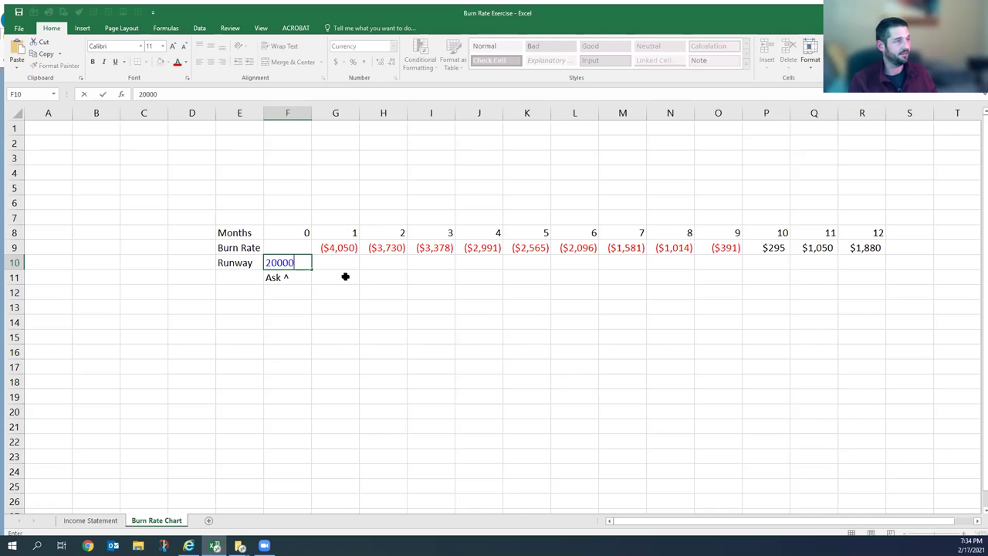
{"action": "key", "text": "Return"}
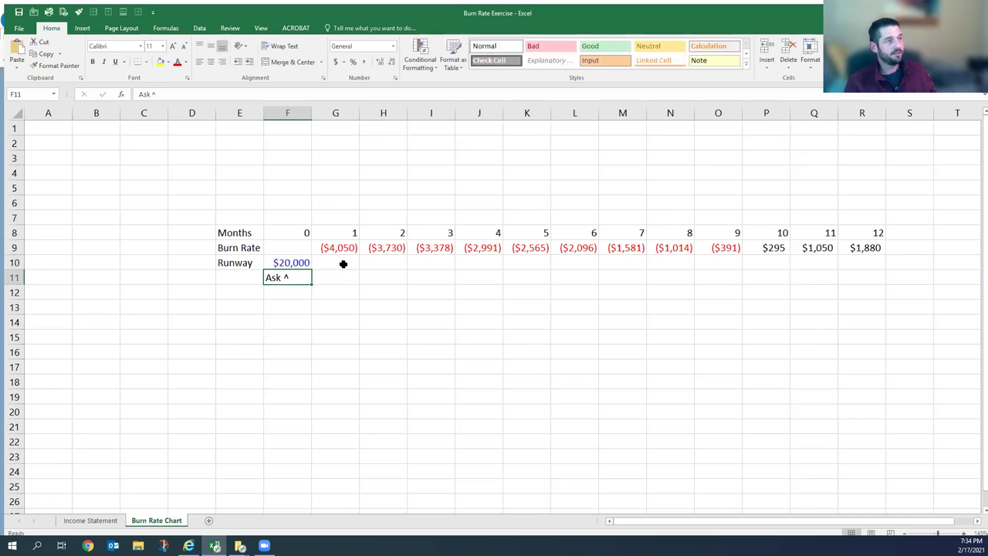
Fill the Runway row for months 1 to 12 (G10:R10) with the previous runway minus the burn rate, =F10-G9.
{"action": "left_click", "coordinate": [345, 263]}
{"action": "left_click_drag", "start_coordinate": [523, 278], "coordinate": [862, 258]}
{"action": "type", "text": "="}
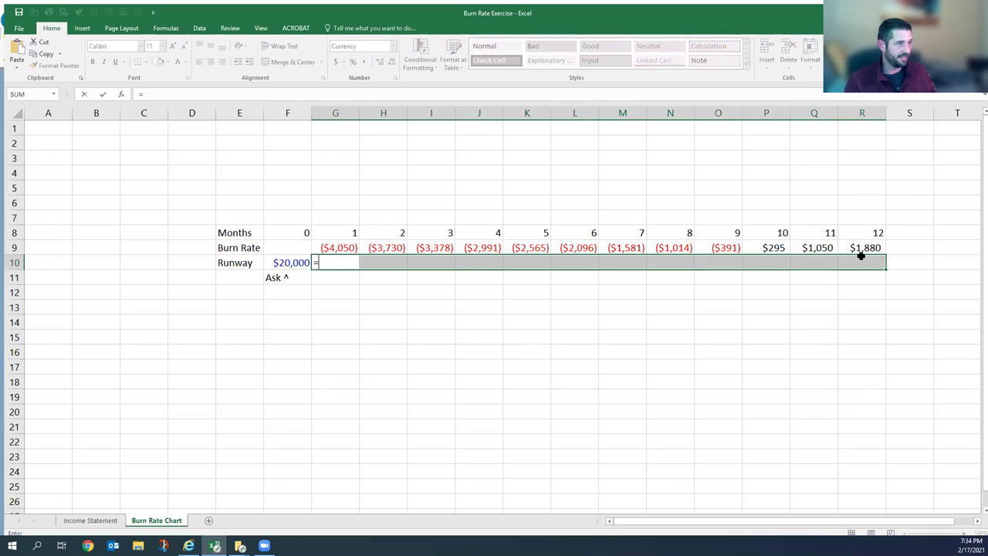
{"action": "key", "text": "Left"}
{"action": "type", "text": "-"}
{"action": "key", "text": "Up"}
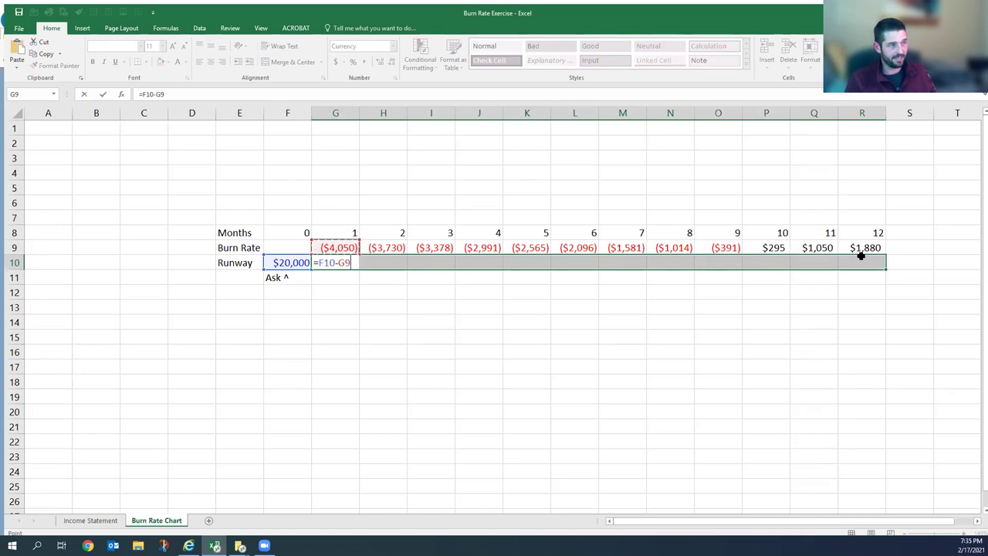
{"action": "key", "text": "ctrl+Return"}
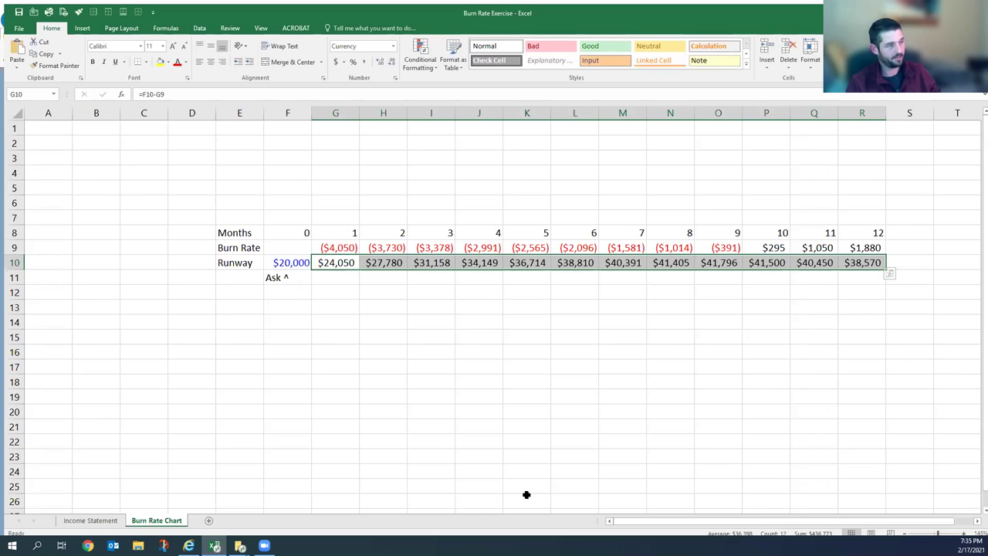
Rewrite the Runway formula in G10:R10 as =F10-G9, picking the month 1 Burn Rate cell again.
{"action": "key", "text": "F2"}
{"action": "key", "text": "BackSpace"}
{"action": "key", "text": "BackSpace"}
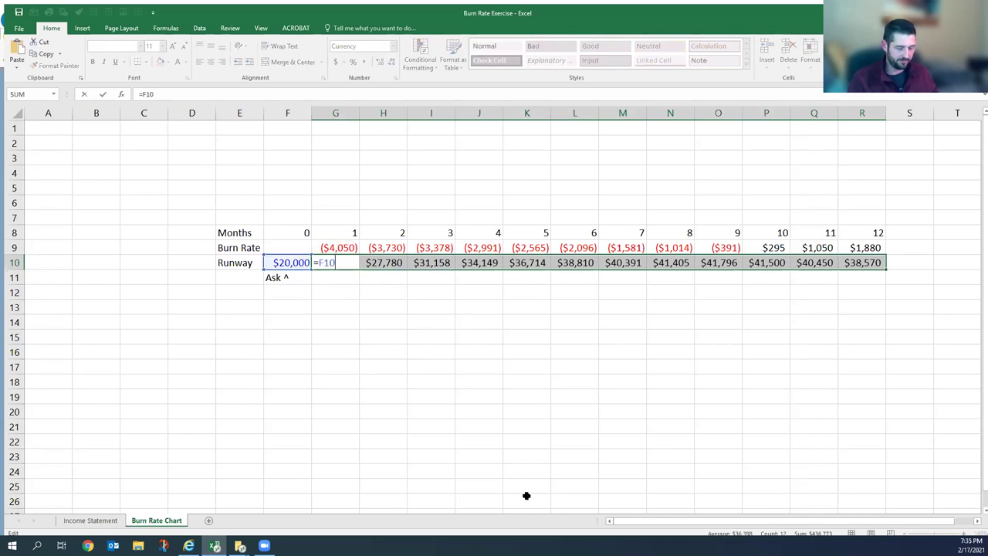
{"action": "type", "text": "-"}
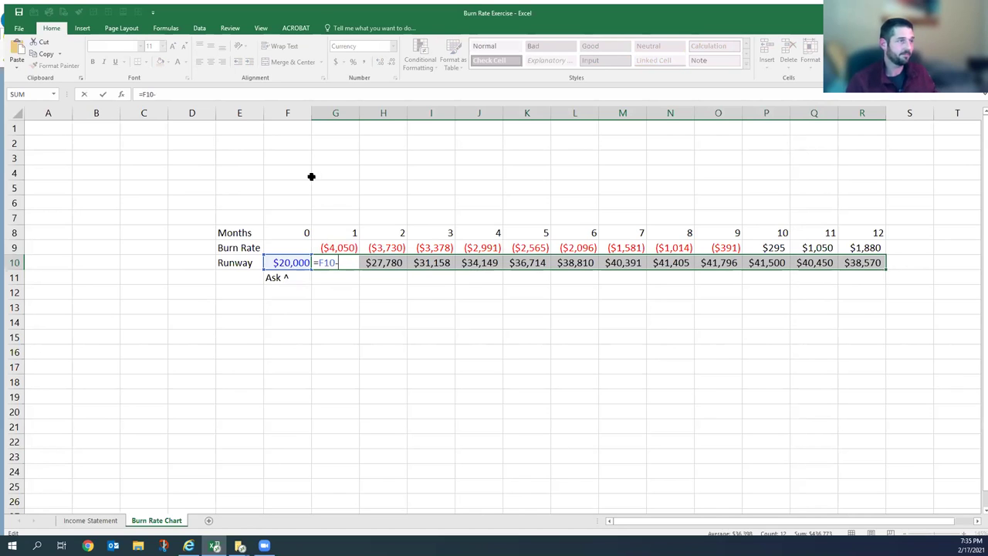
{"action": "left_click", "coordinate": [337, 246]}
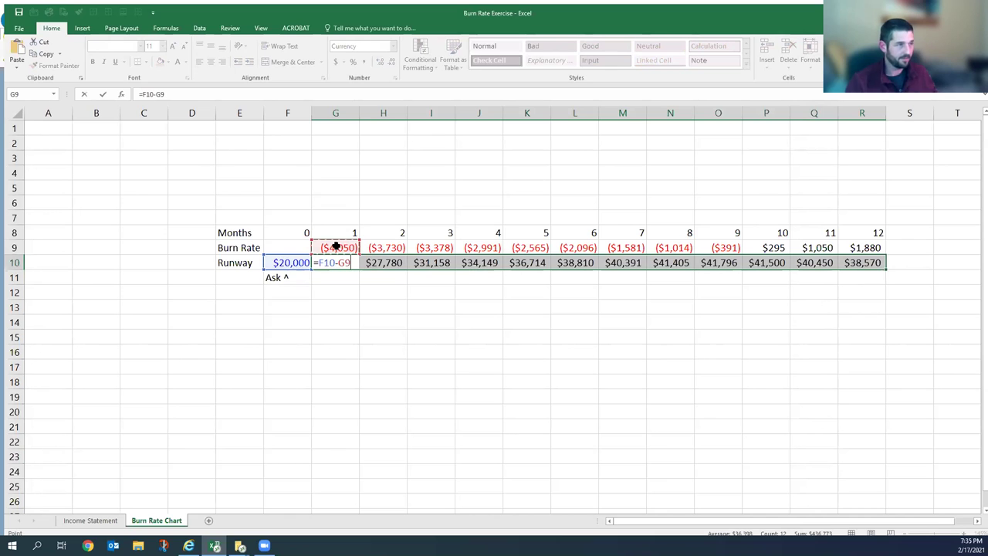
{"action": "key", "text": "ctrl+Return"}
{"action": "mouse_move", "coordinate": [333, 256]}
{"action": "left_mouse_down"}
{"action": "mouse_move", "coordinate": [434, 250]}
{"action": "mouse_move", "coordinate": [348, 253]}
{"action": "left_mouse_up"}
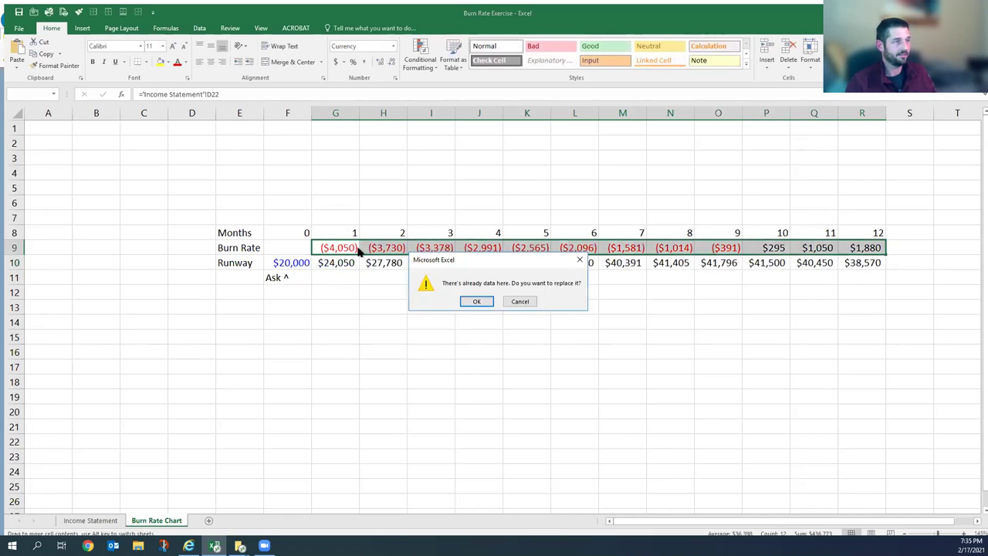
{"action": "left_click", "coordinate": [519, 301]}
Reverse the sign of the Burn Rate values in G9:R9 by changing the formula to =-'Income Statement'!D22.
{"action": "left_click", "coordinate": [342, 248]}
{"action": "left_click_drag", "start_coordinate": [460, 245], "coordinate": [869, 248]}
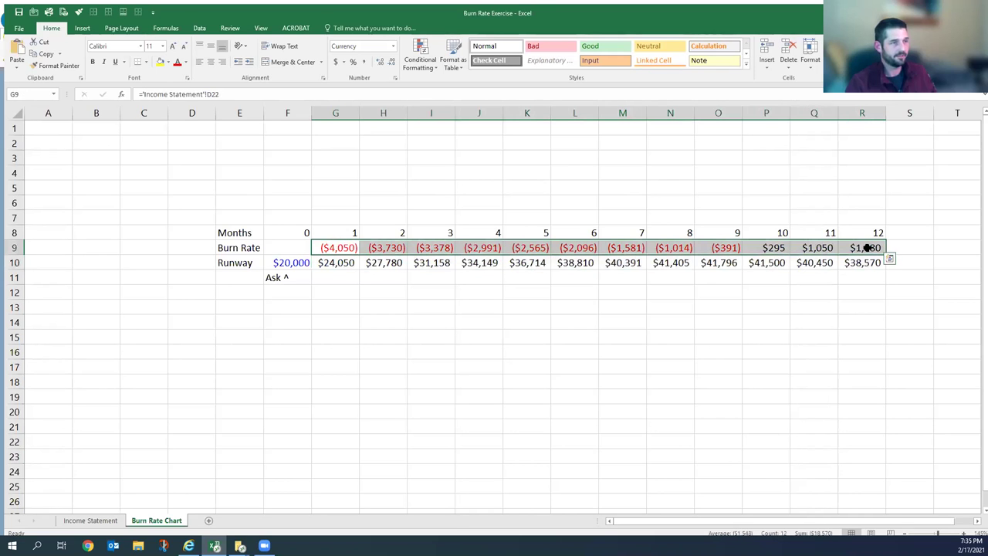
{"action": "left_click", "coordinate": [172, 95]}
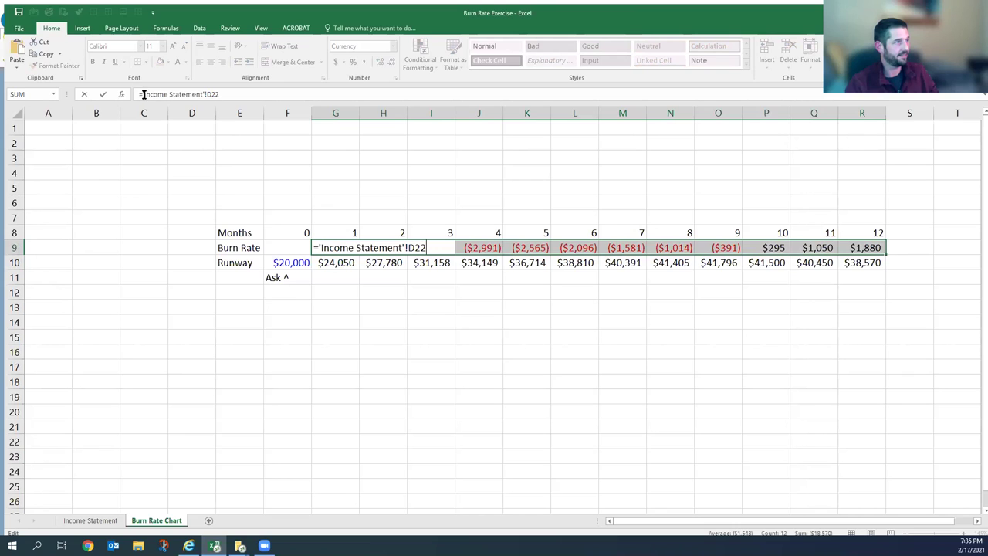
{"action": "left_click", "coordinate": [144, 94]}
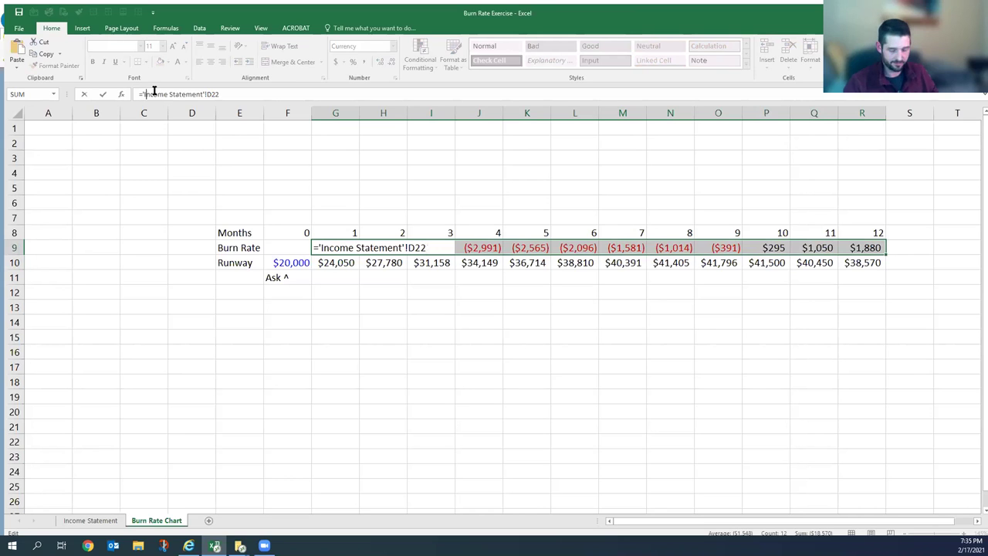
{"action": "type", "text": "-"}
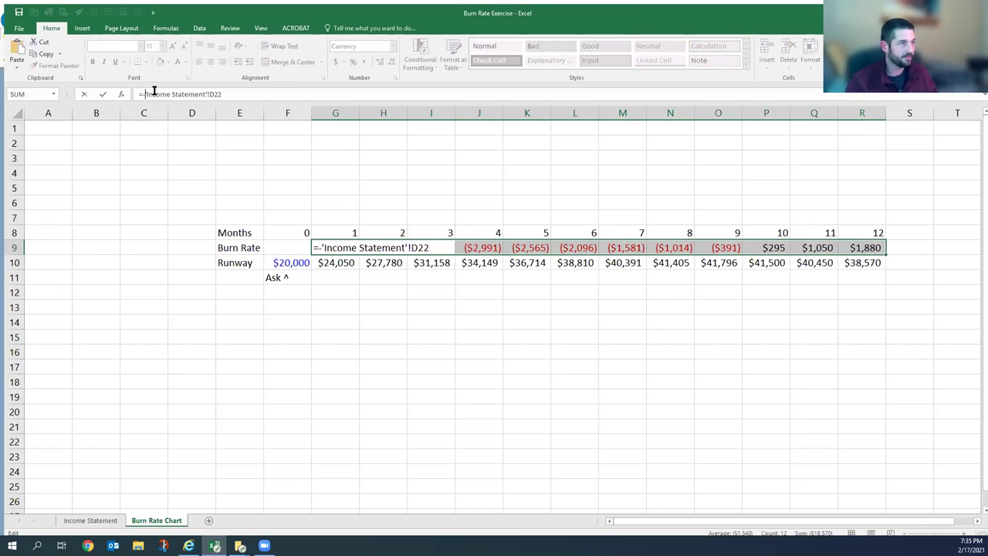
{"action": "key", "text": "ctrl+Return"}
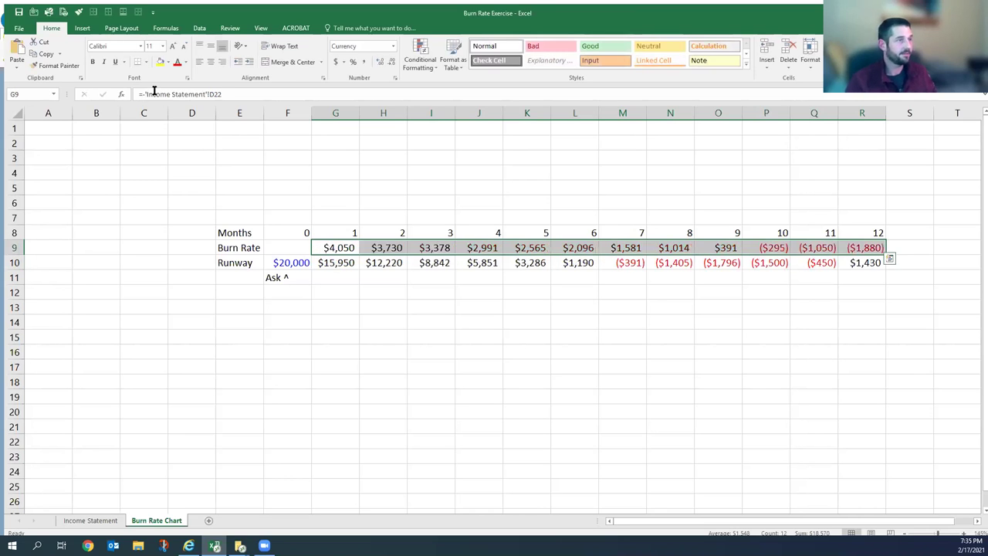
Set the month 0 Runway amount in F10 to 25000 and check the resulting Runway for months 9 and 10.
{"action": "left_click", "coordinate": [348, 279]}
{"action": "left_click", "coordinate": [340, 262]}
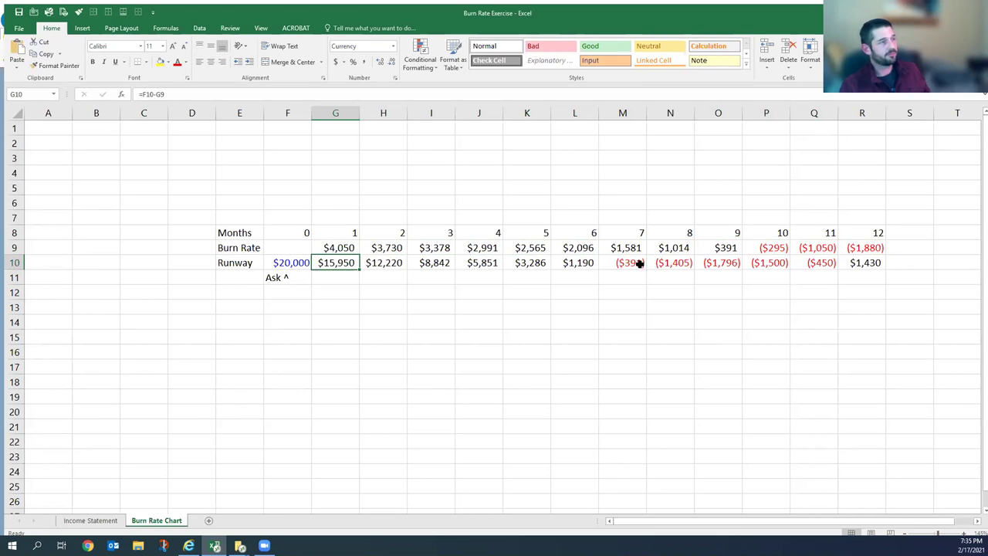
{"action": "left_click", "coordinate": [766, 247]}
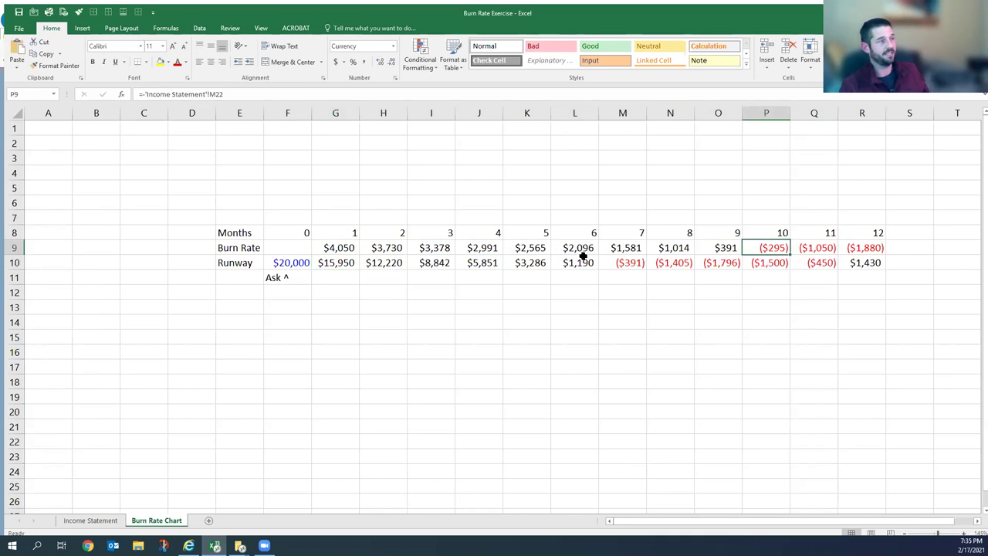
{"action": "left_click", "coordinate": [305, 265]}
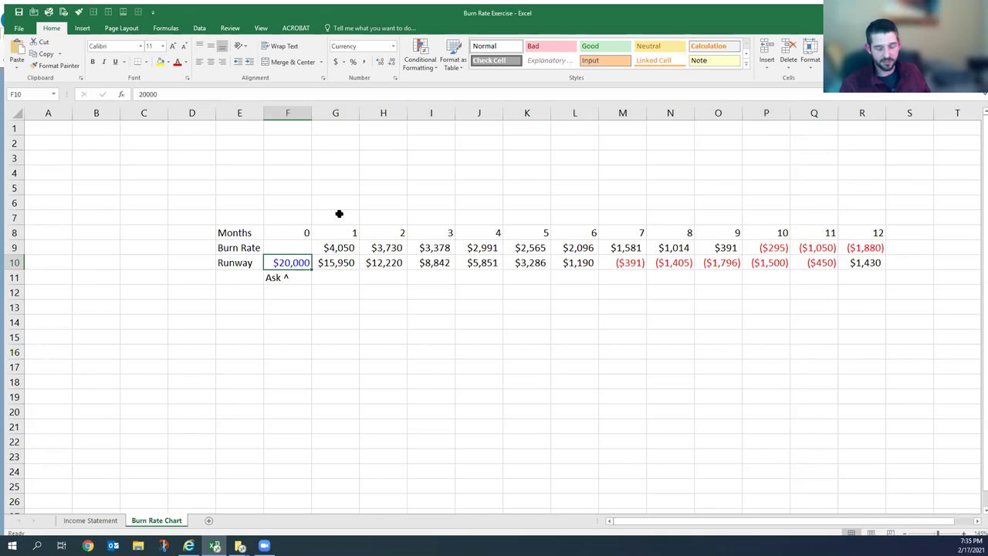
{"action": "type", "text": "25000"}
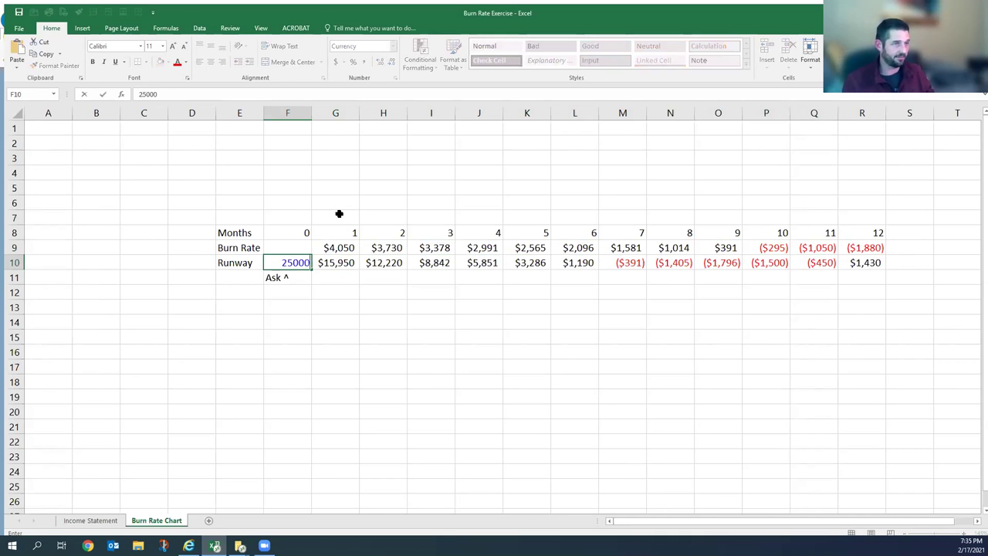
{"action": "key", "text": "Return"}
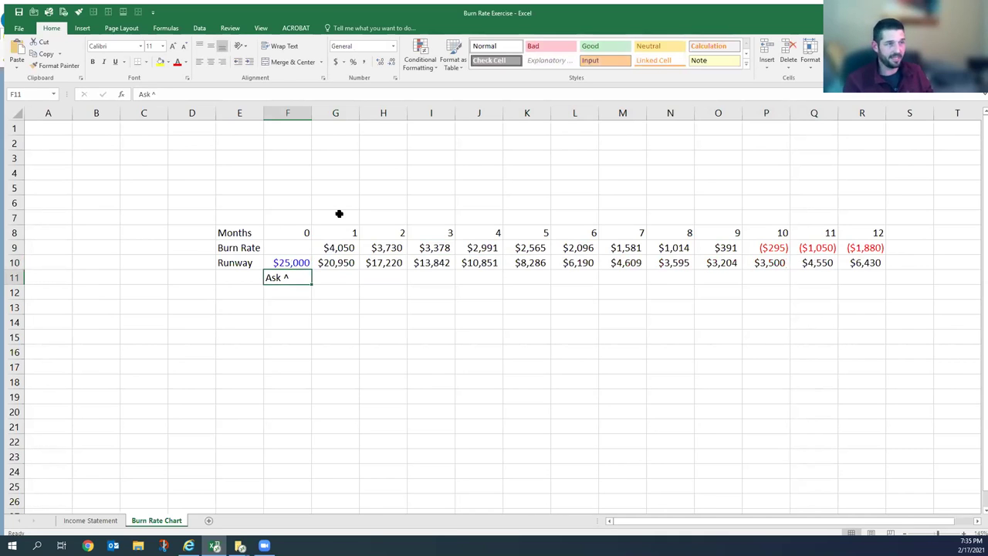
{"action": "left_click", "coordinate": [747, 264]}
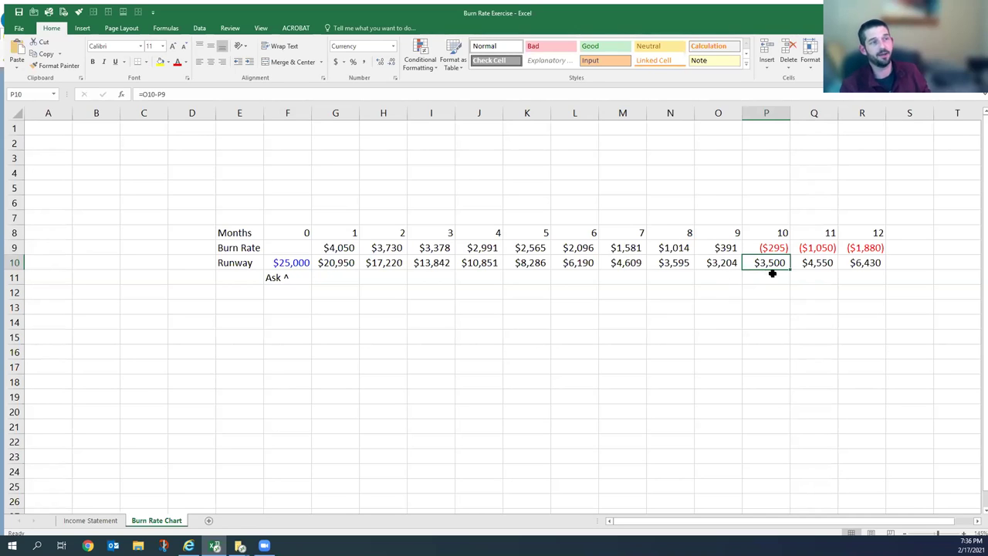
{"action": "left_click", "coordinate": [711, 263]}
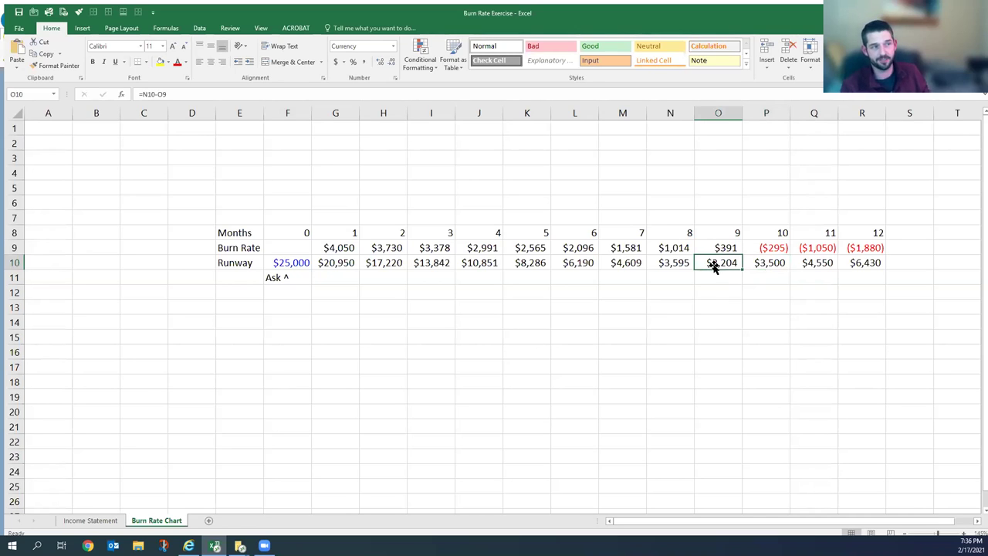
{"action": "left_click", "coordinate": [635, 286]}
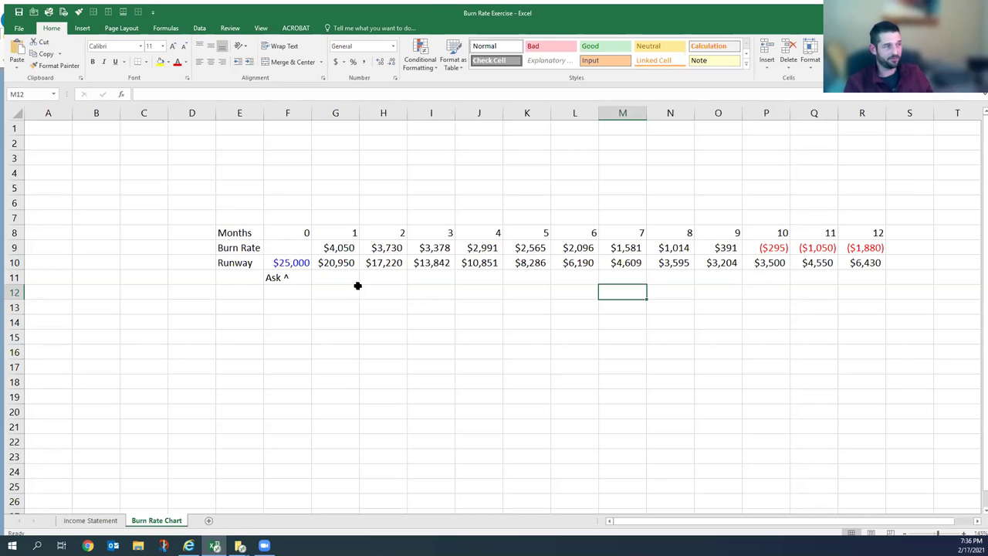
Insert a Clustered Column - Line combo chart from the months, burn rate and runway data in F8:R10.
{"action": "left_click", "coordinate": [298, 234]}
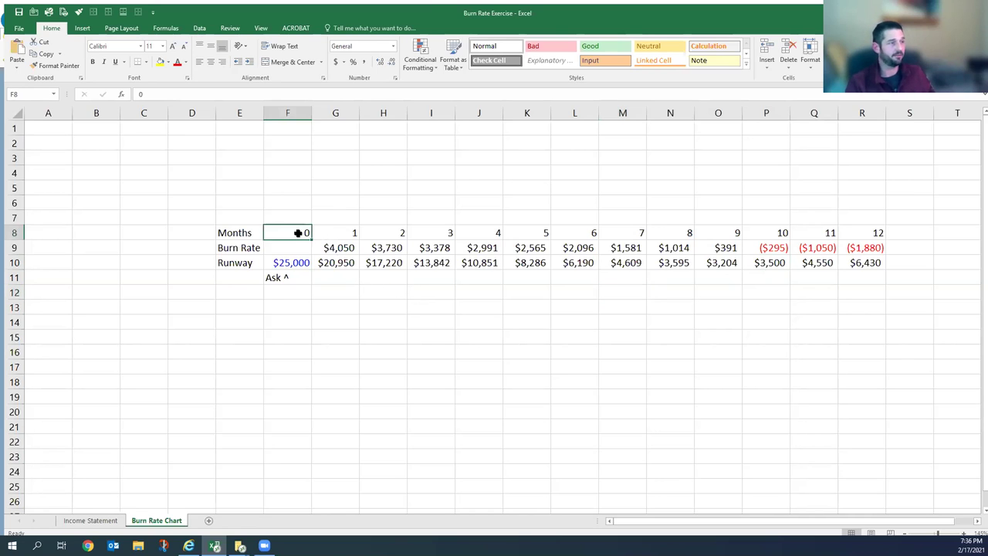
{"action": "left_click_drag", "start_coordinate": [299, 234], "coordinate": [871, 267]}
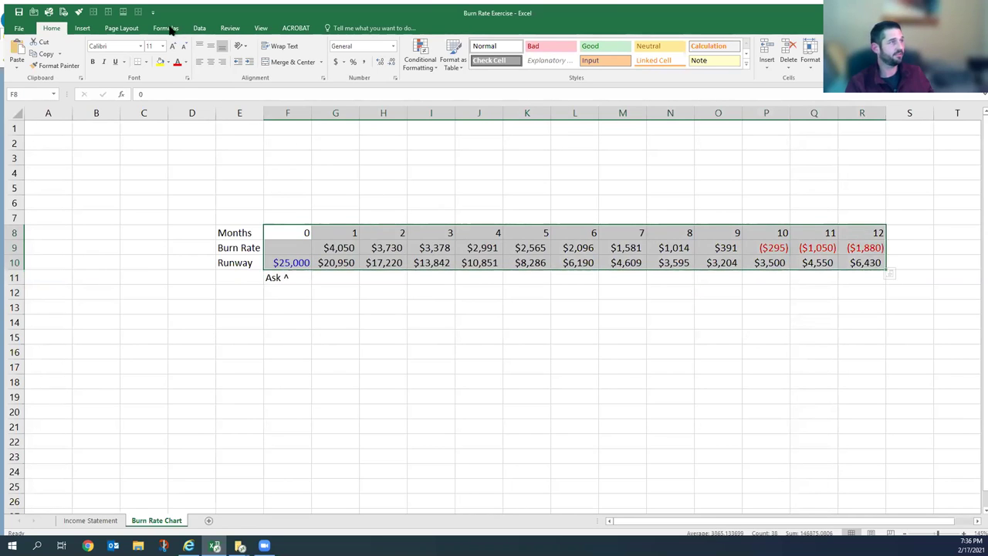
{"action": "left_click", "coordinate": [82, 29]}
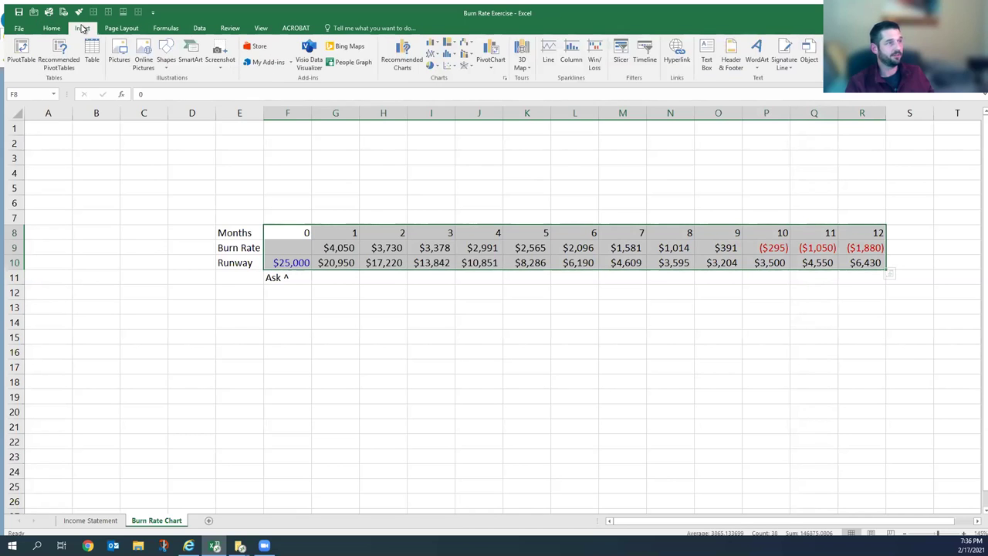
{"action": "left_click", "coordinate": [403, 61]}
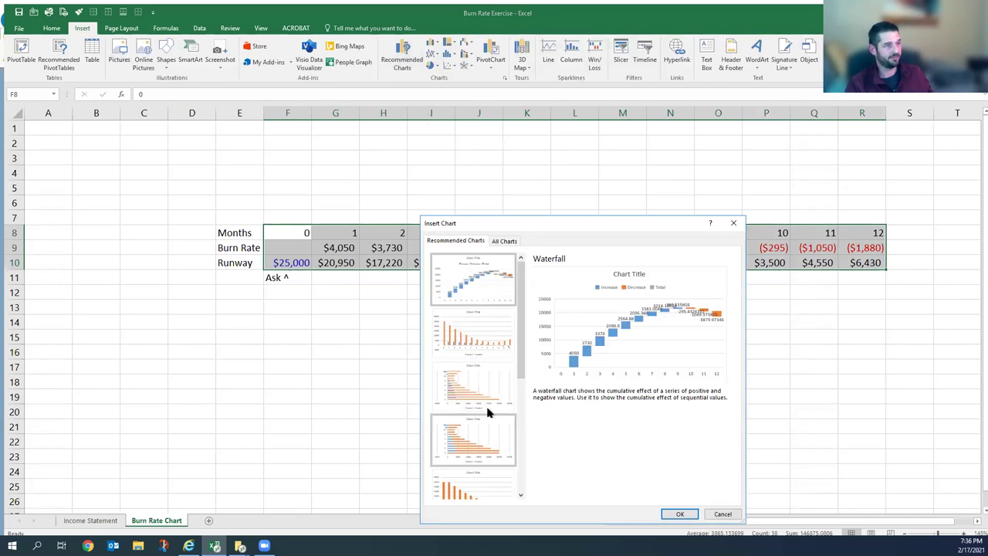
{"action": "scroll", "coordinate": [487, 374], "scroll_direction": "down", "scroll_amount": 3}
{"action": "scroll", "coordinate": [490, 390], "scroll_direction": "up", "scroll_amount": 3}
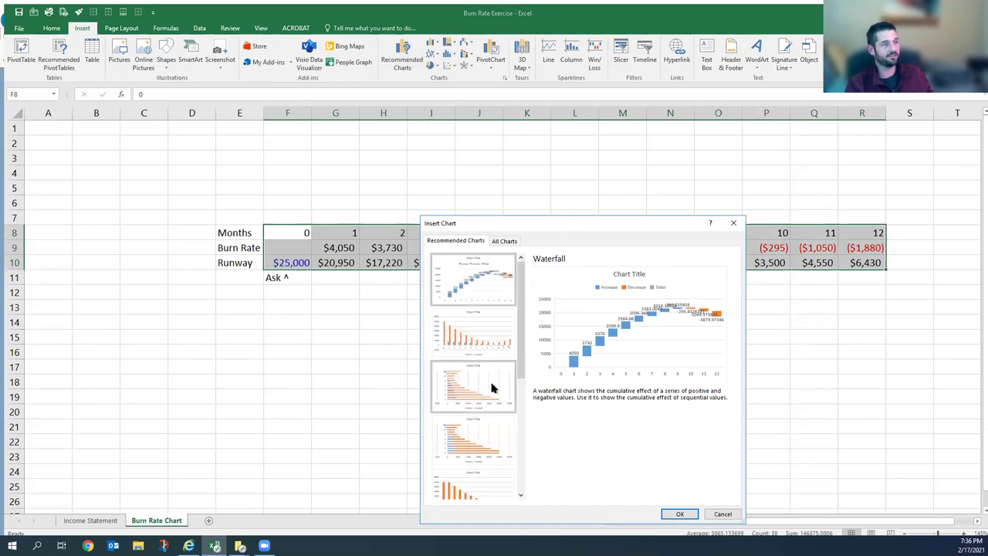
{"action": "left_click", "coordinate": [504, 241]}
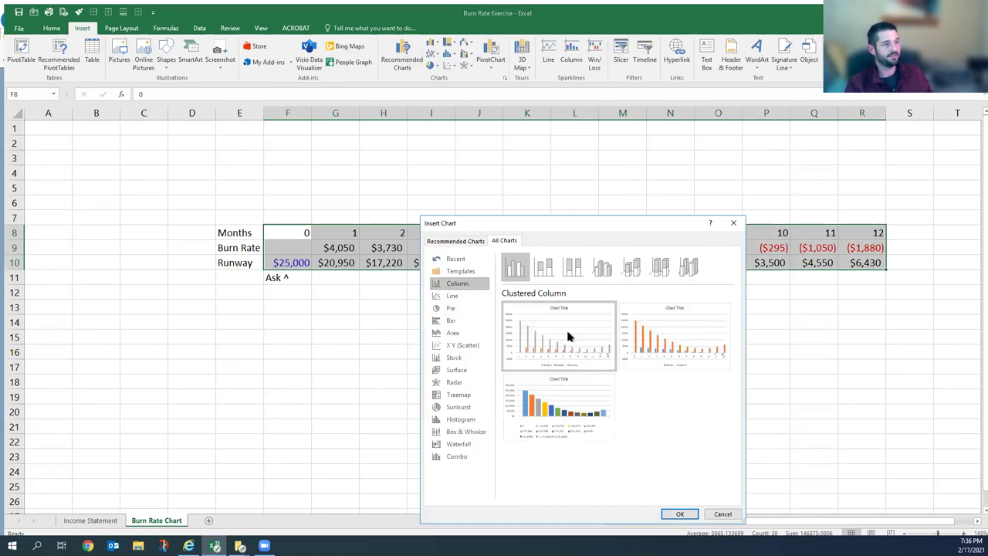
{"action": "left_click", "coordinate": [458, 456]}
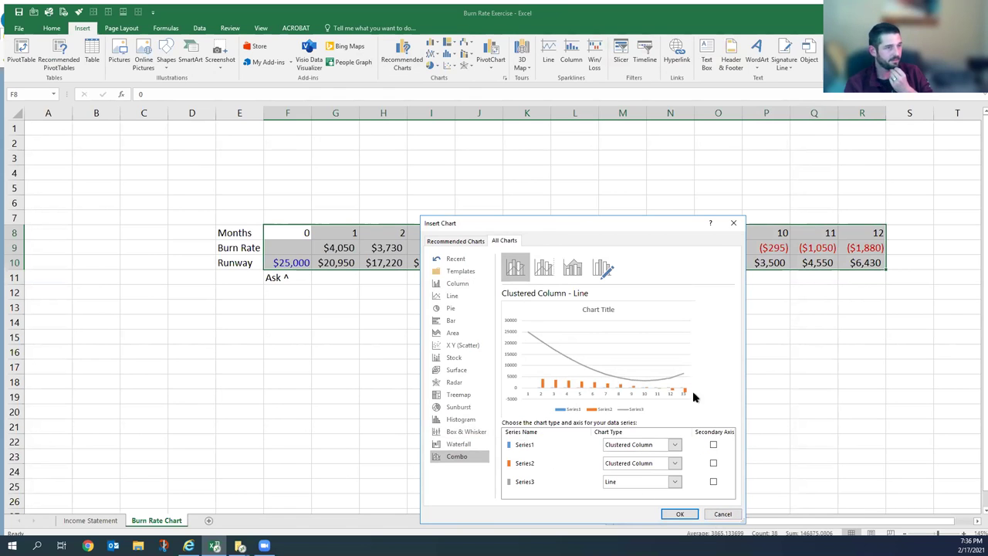
{"action": "left_click", "coordinate": [679, 513]}
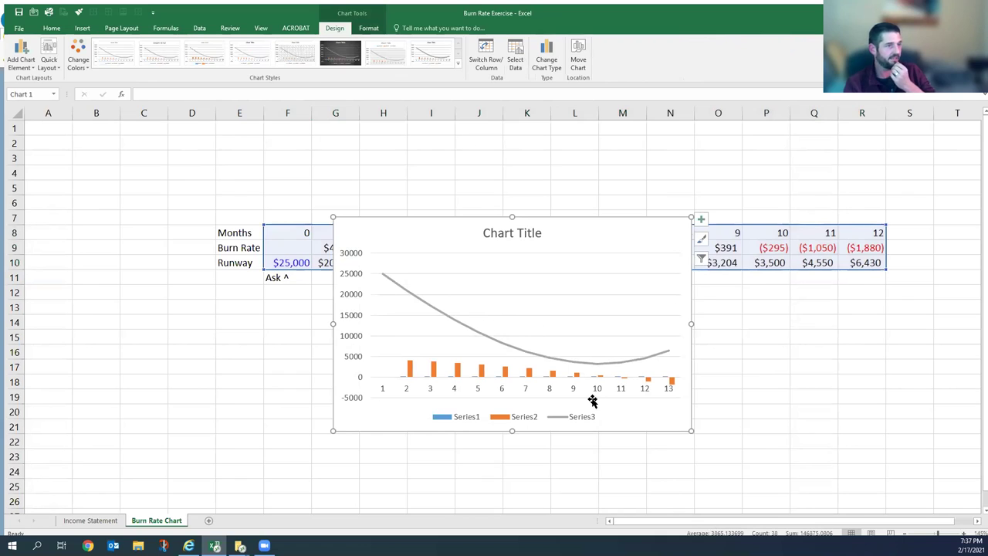
Move the combo chart below the burn rate and runway table, starting around row 12, and deselect it.
{"action": "left_click", "coordinate": [480, 232]}
{"action": "left_click_drag", "start_coordinate": [471, 240], "coordinate": [468, 303]}
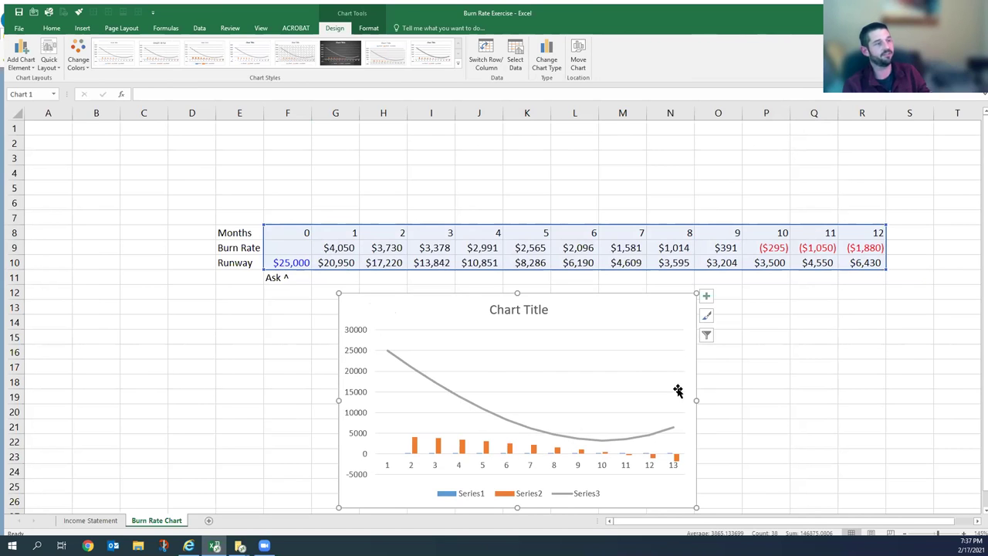
{"action": "left_click", "coordinate": [784, 373]}
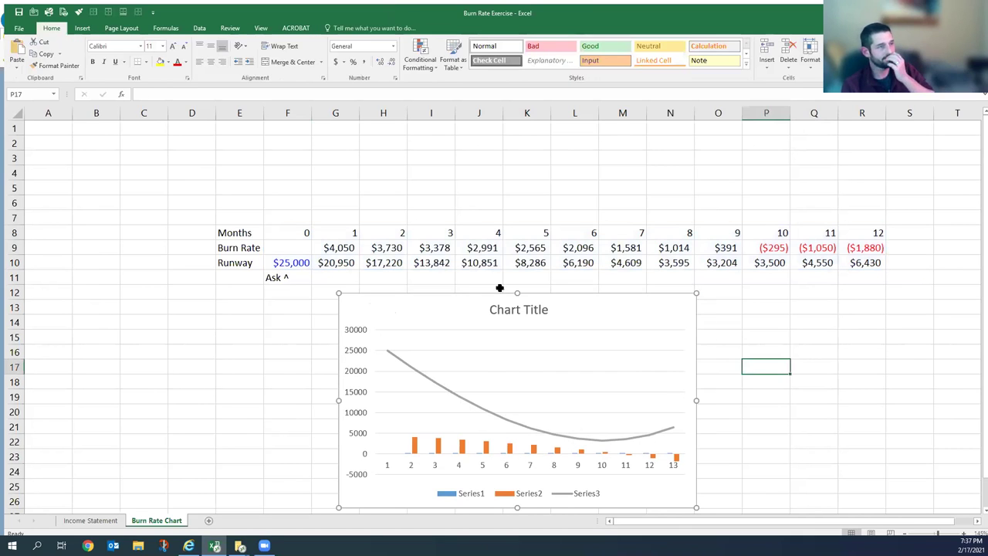
{"action": "left_click", "coordinate": [203, 306]}
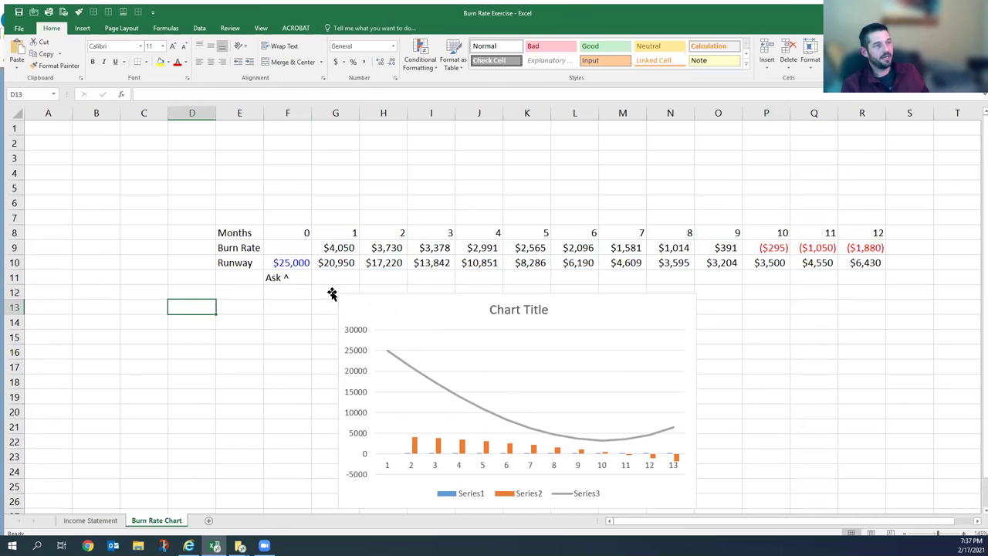
Go back to the Income Statement sheet and select the July Marketing & Sales amount in J15.
{"action": "left_click", "coordinate": [91, 520]}
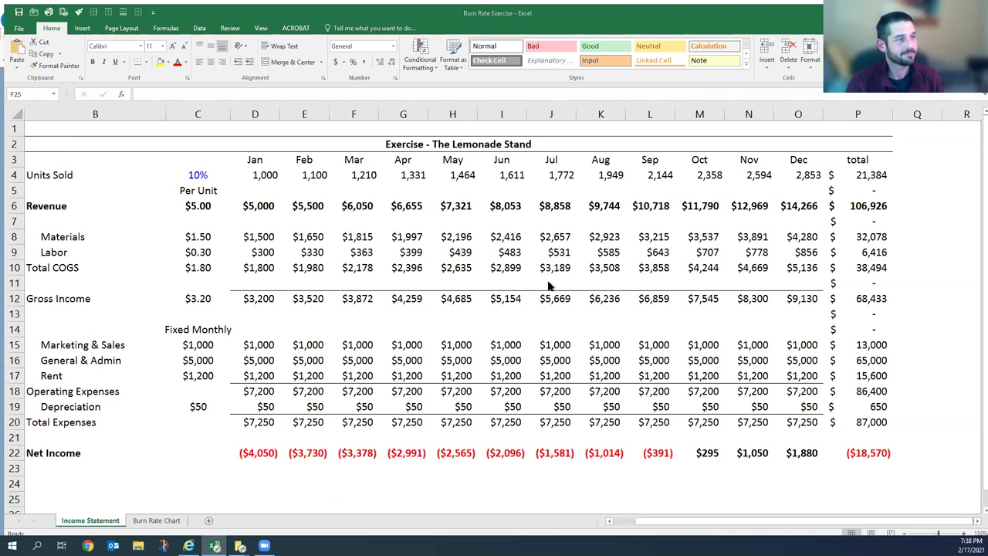
{"action": "left_click", "coordinate": [557, 341]}
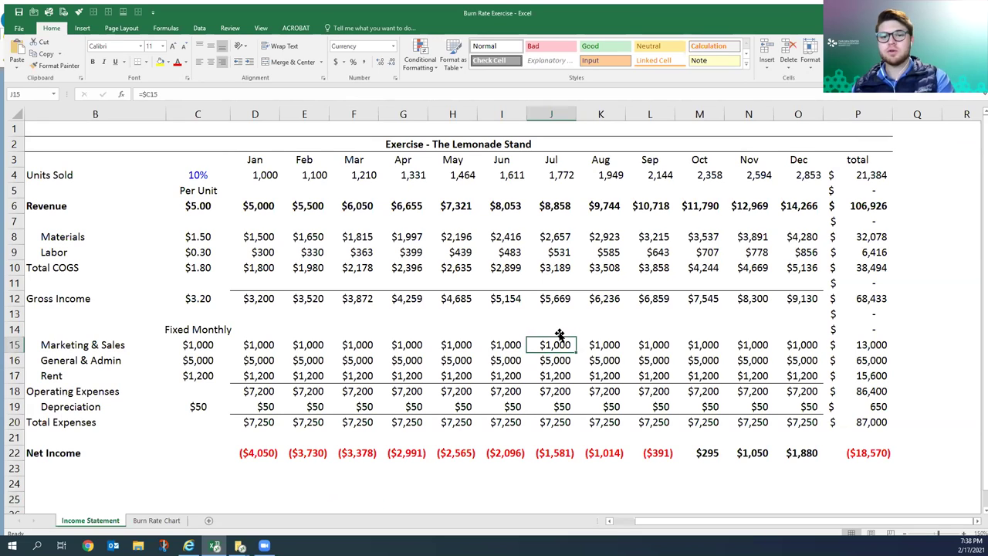